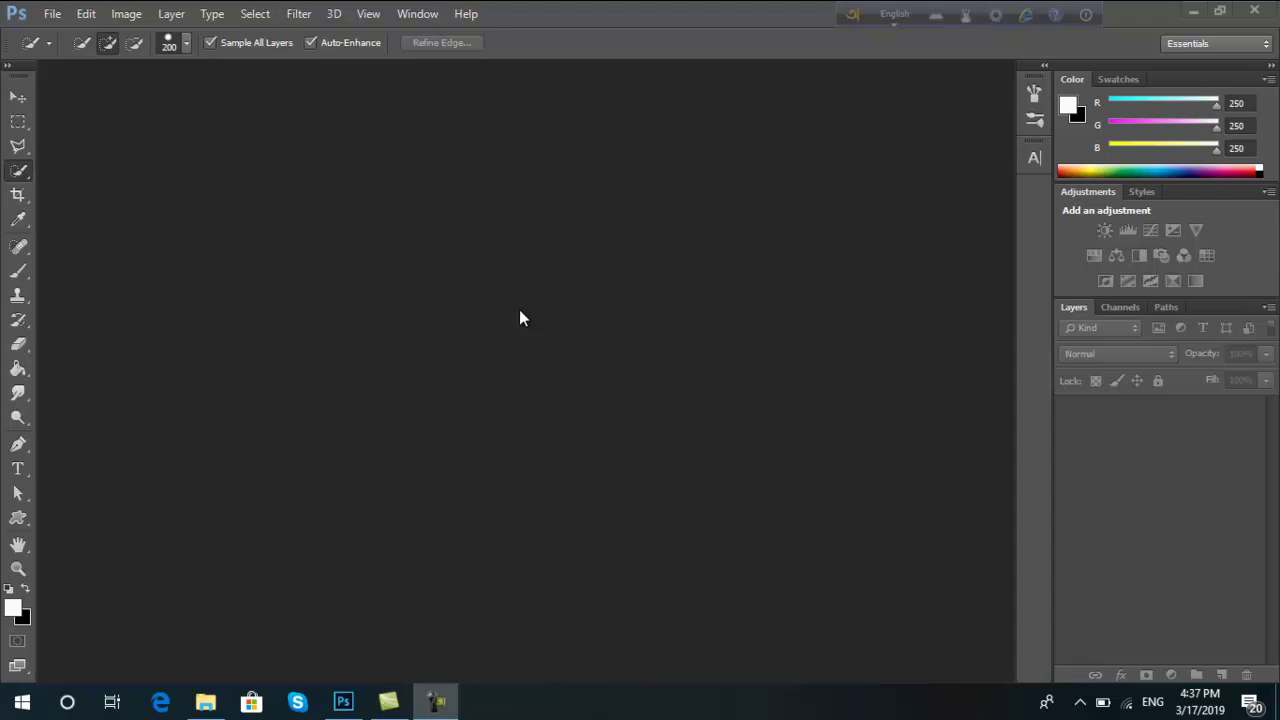
Step: Open the portrait 111.jpg from the potrait folder
{"action": "left_click", "coordinate": [52, 14]}
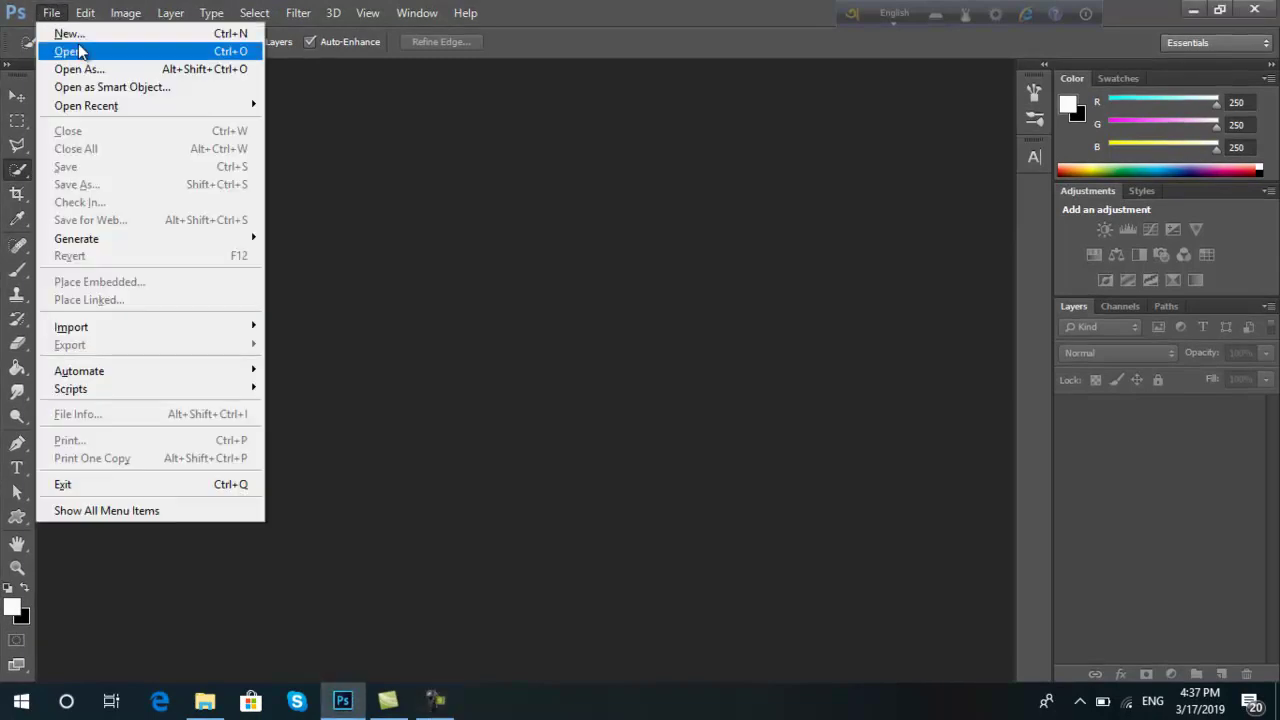
{"action": "left_click", "coordinate": [80, 50]}
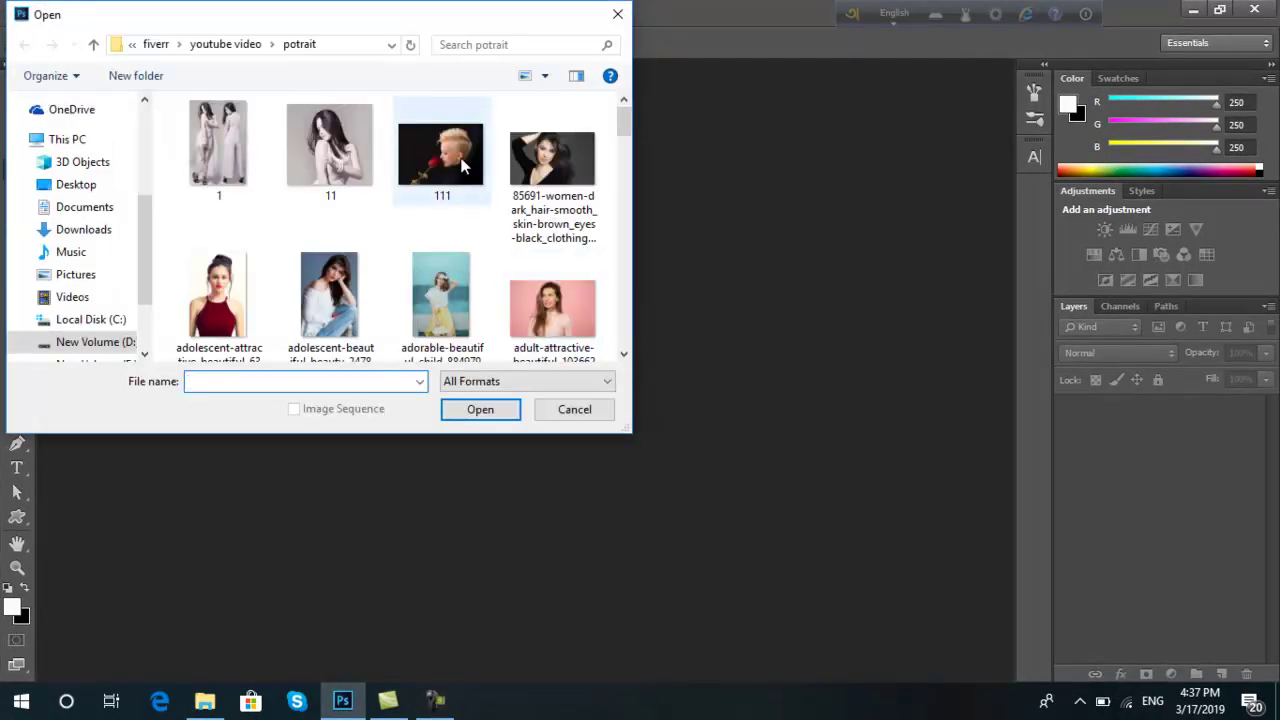
{"action": "mouse_move", "coordinate": [440, 155]}
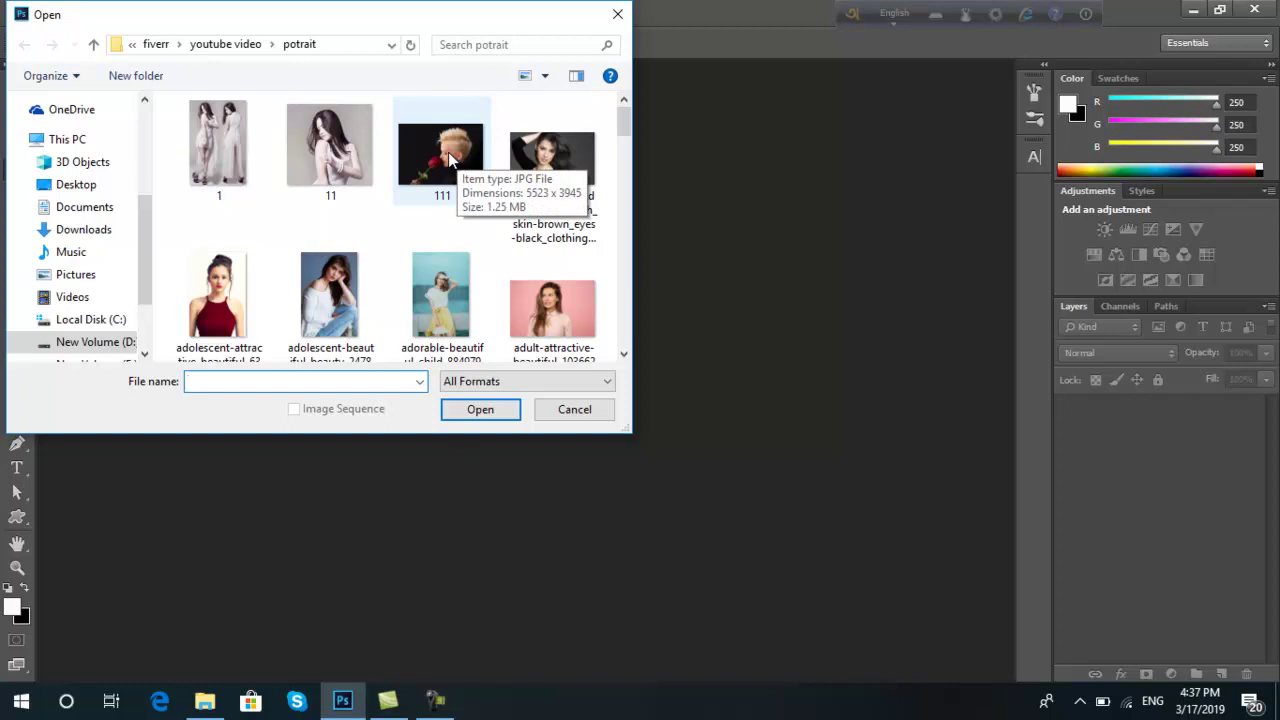
{"action": "left_click", "coordinate": [448, 152]}
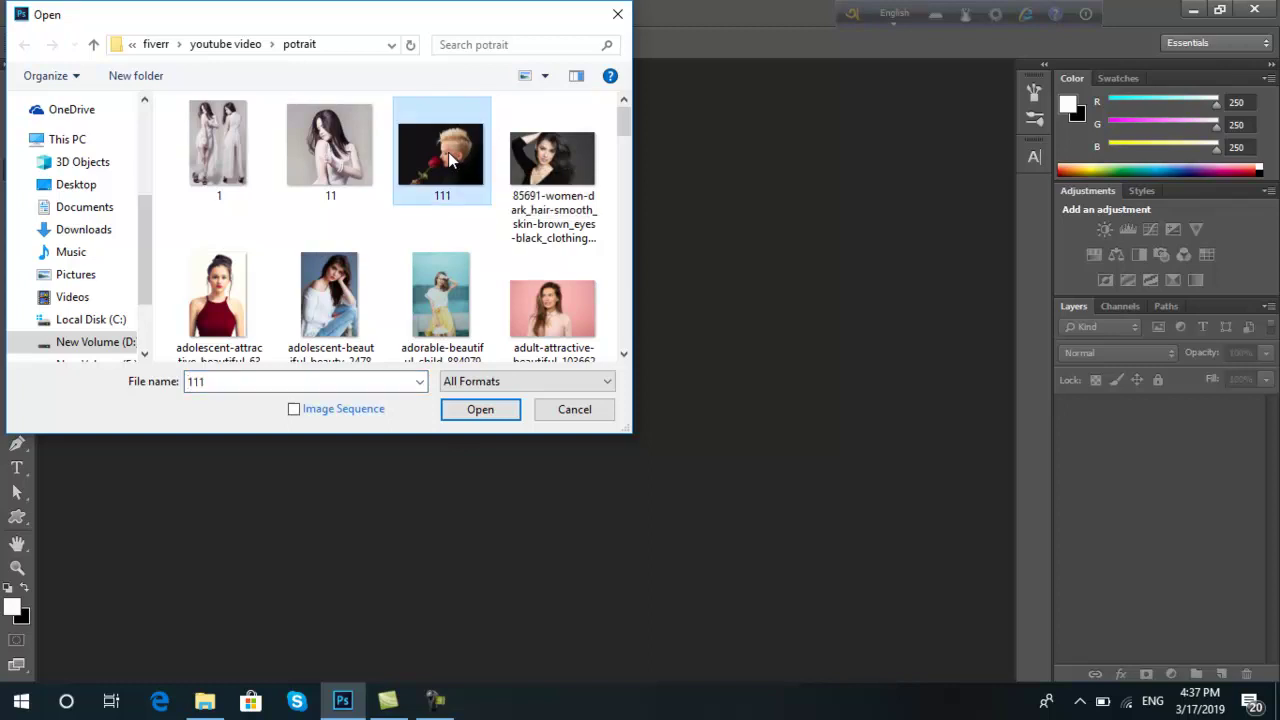
{"action": "left_click", "coordinate": [480, 410]}
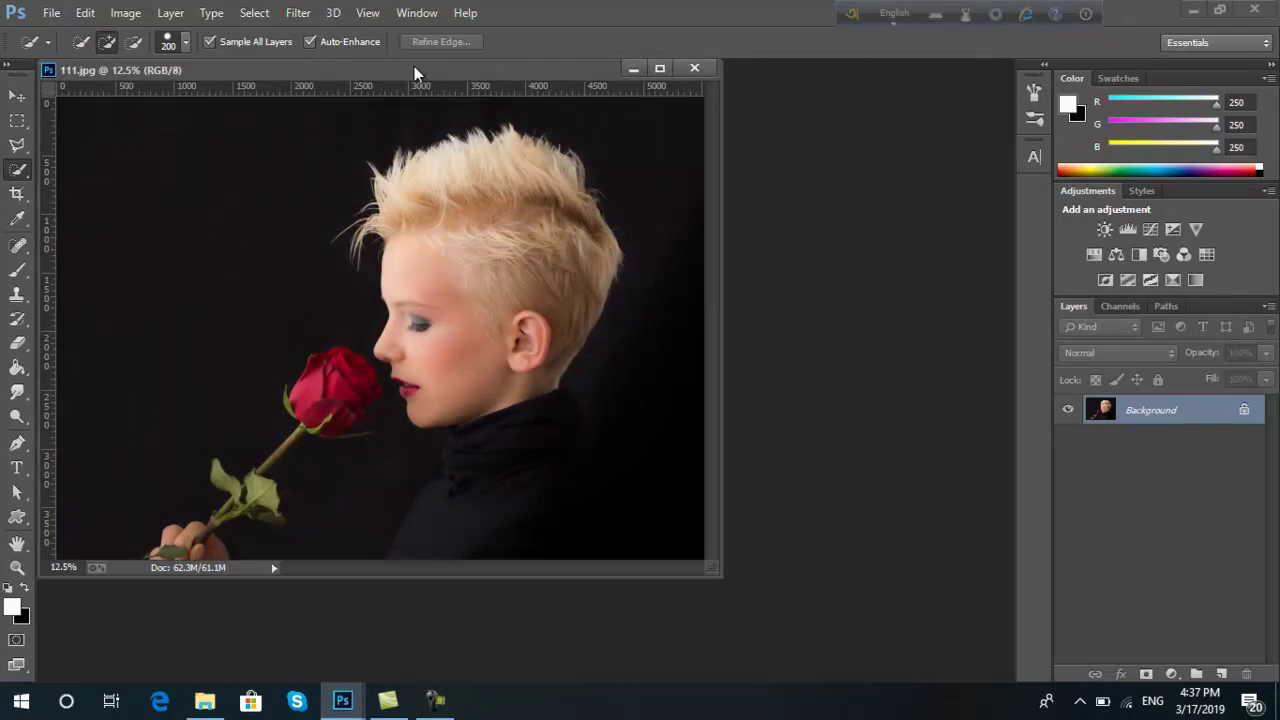
Step: Duplicate the Background layer twice, once by dragging to New Layer and once with Ctrl+J
{"action": "mouse_move", "coordinate": [414, 66]}
{"action": "left_mouse_down"}
{"action": "mouse_move", "coordinate": [551, 84]}
{"action": "mouse_move", "coordinate": [517, 64]}
{"action": "left_mouse_up"}
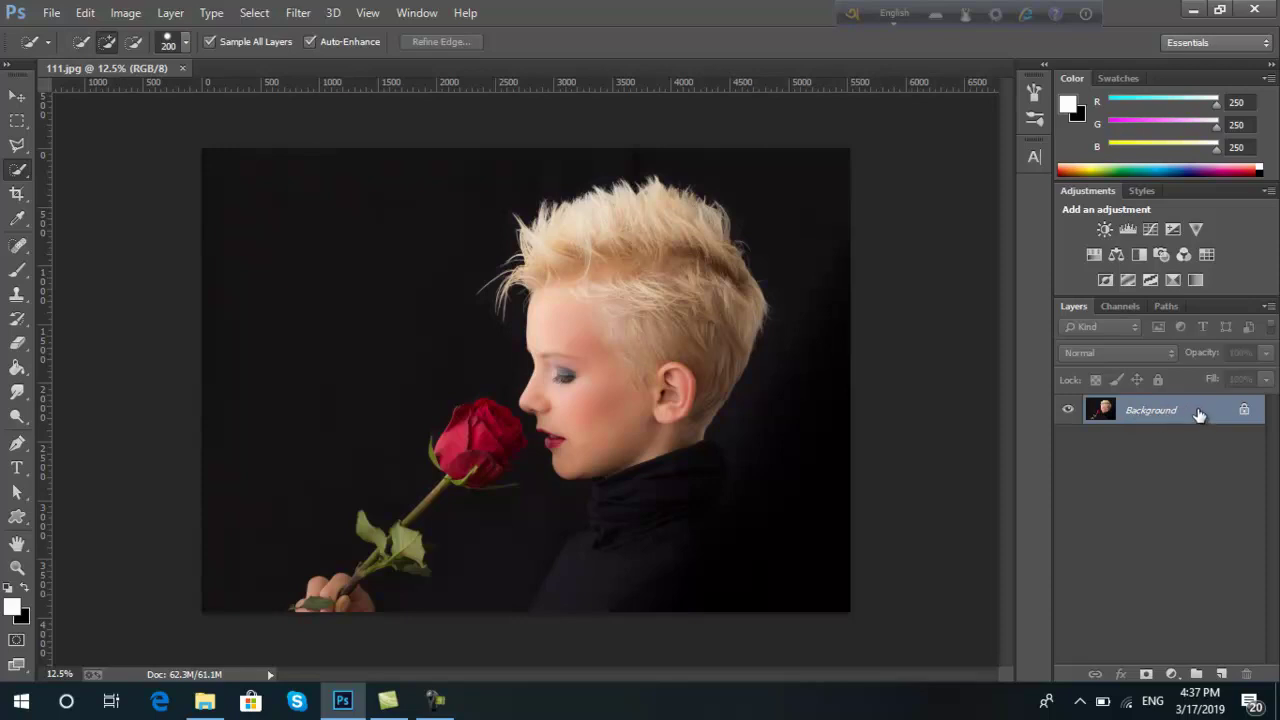
{"action": "left_click_drag", "start_coordinate": [1199, 414], "coordinate": [1222, 674]}
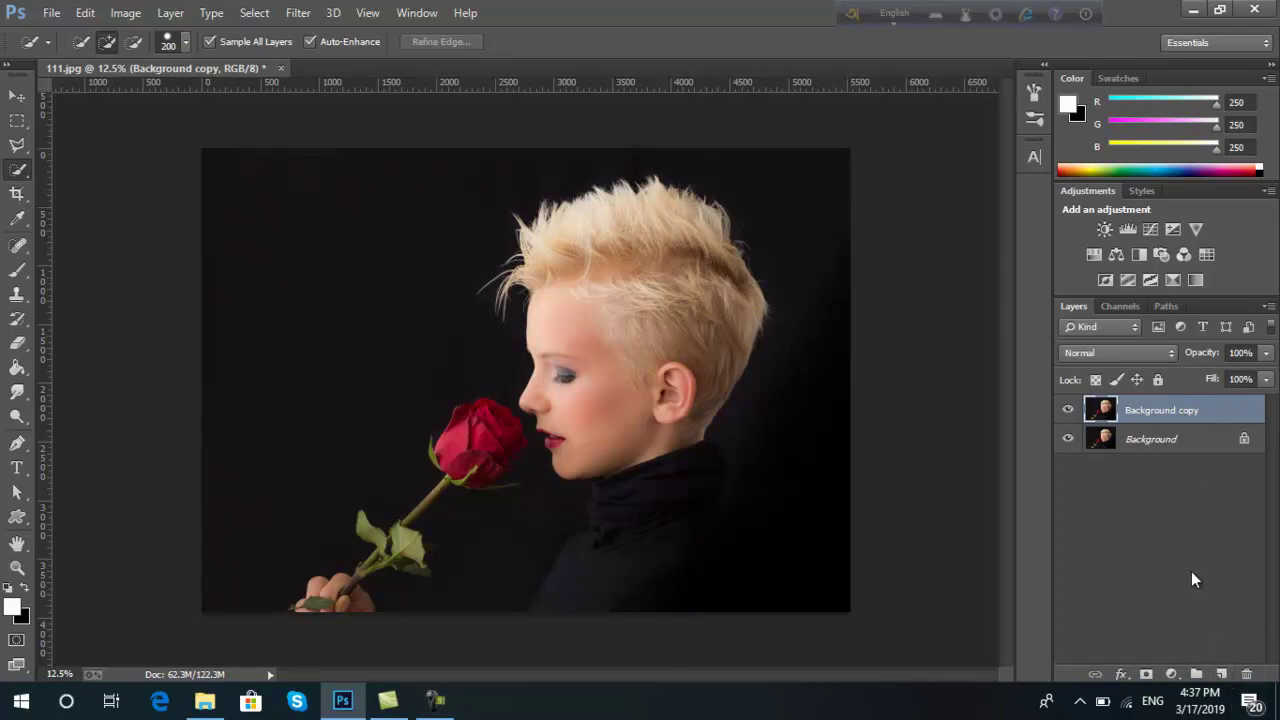
{"action": "key", "text": "ctrl+j"}
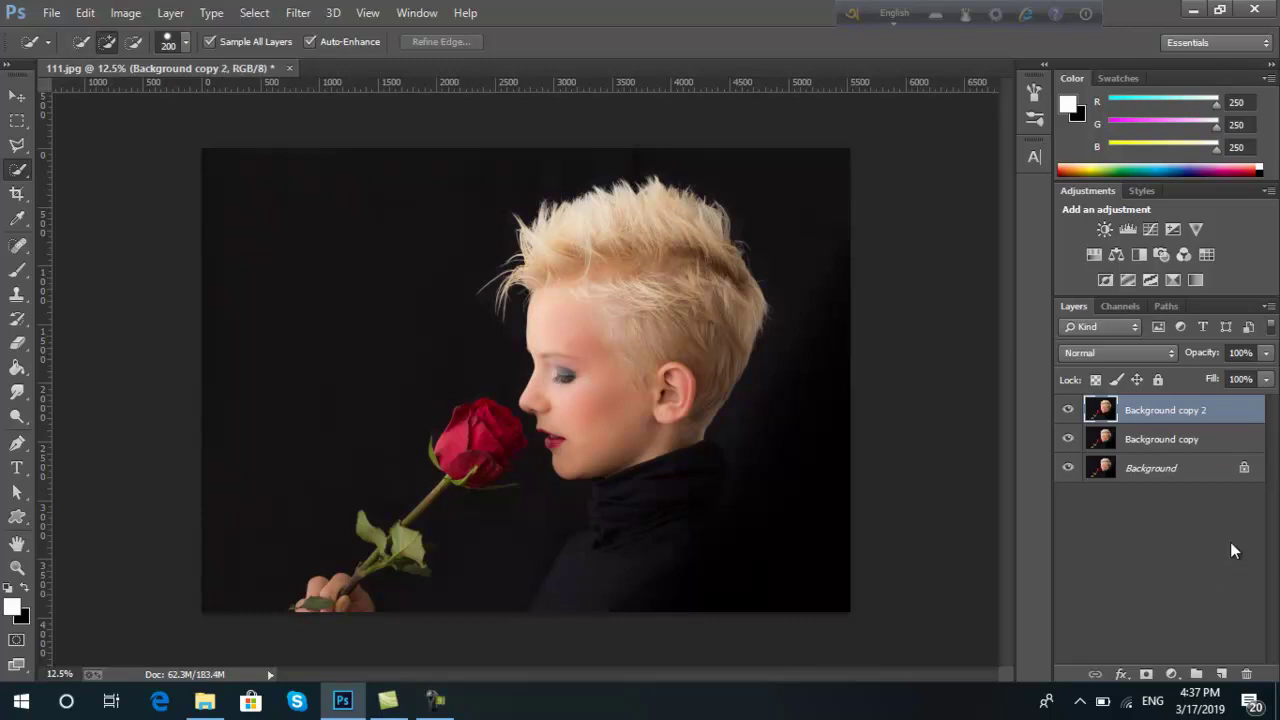
Step: Create Background copy 3 via Duplicate Layer, then delete copies 3 and 2
{"action": "right_click", "coordinate": [1242, 418]}
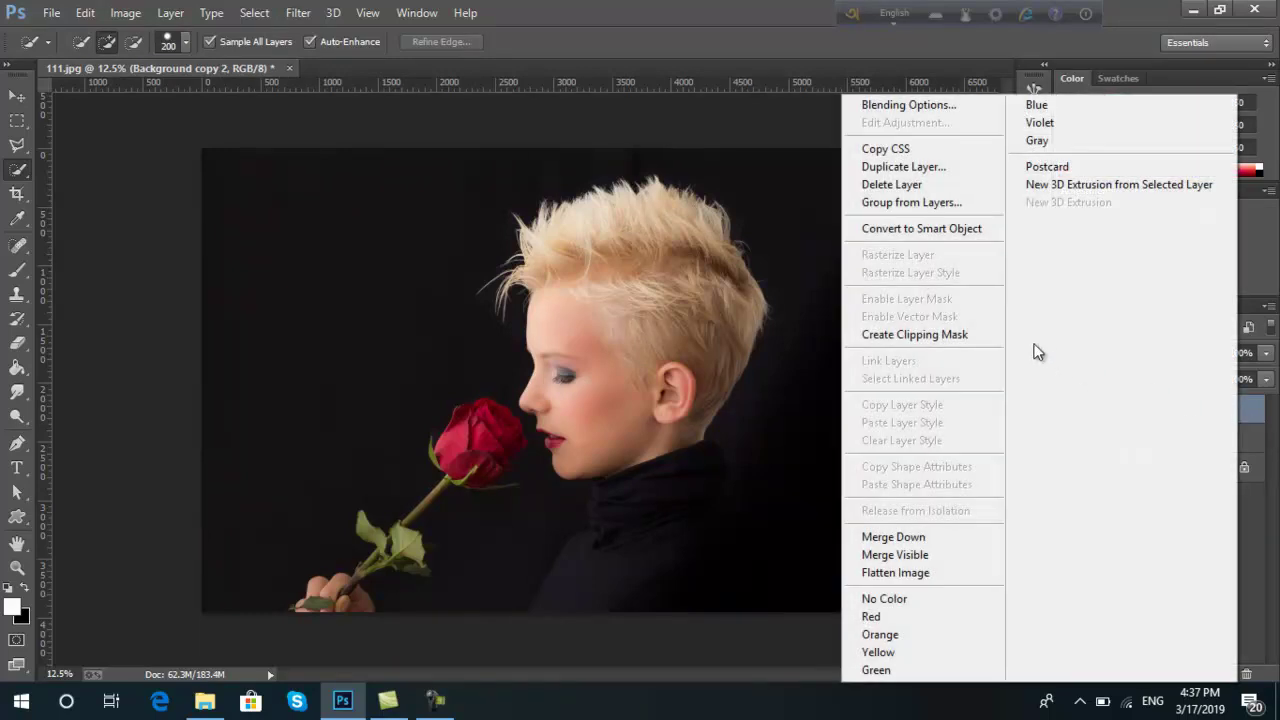
{"action": "left_click", "coordinate": [901, 166]}
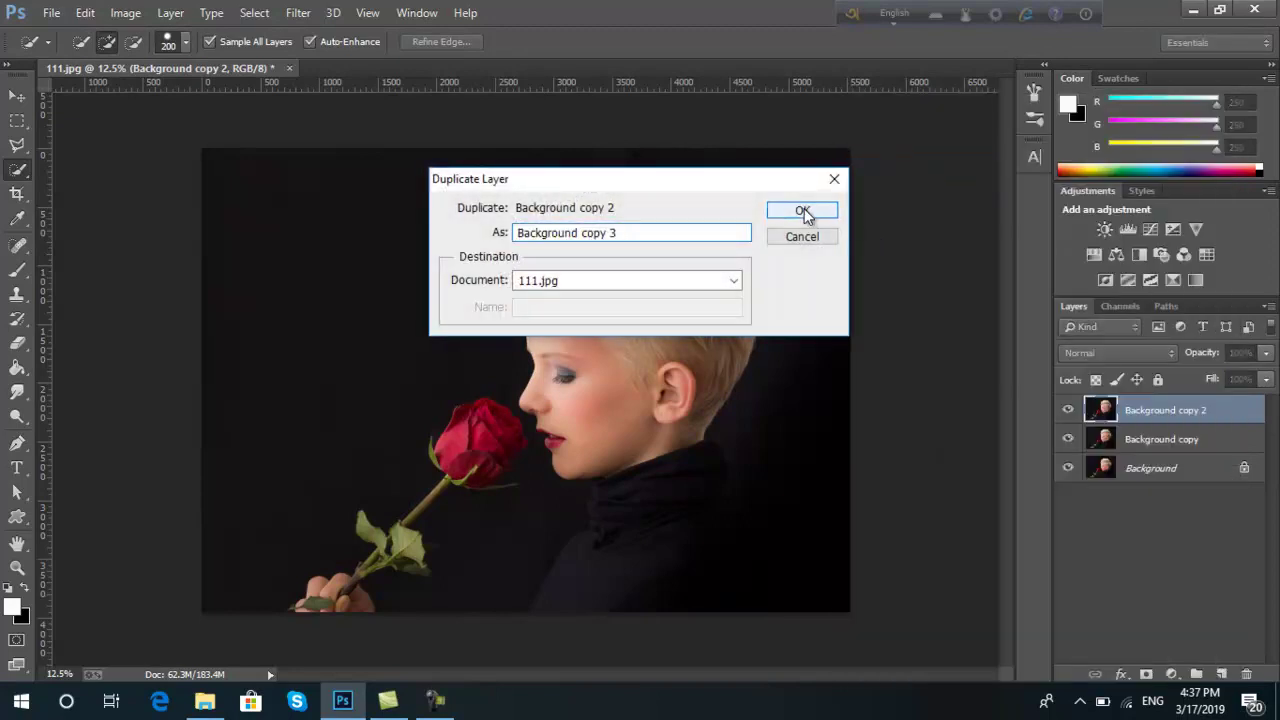
{"action": "left_click", "coordinate": [805, 212]}
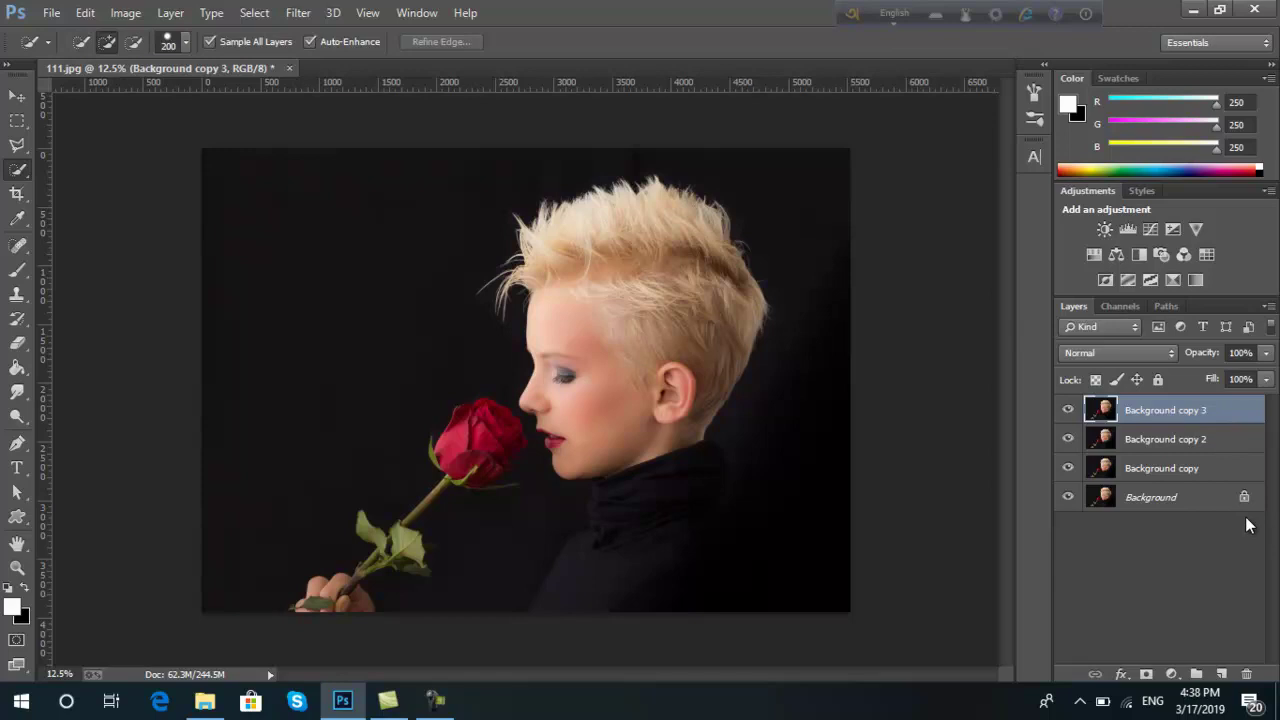
{"action": "key", "text": "Delete"}
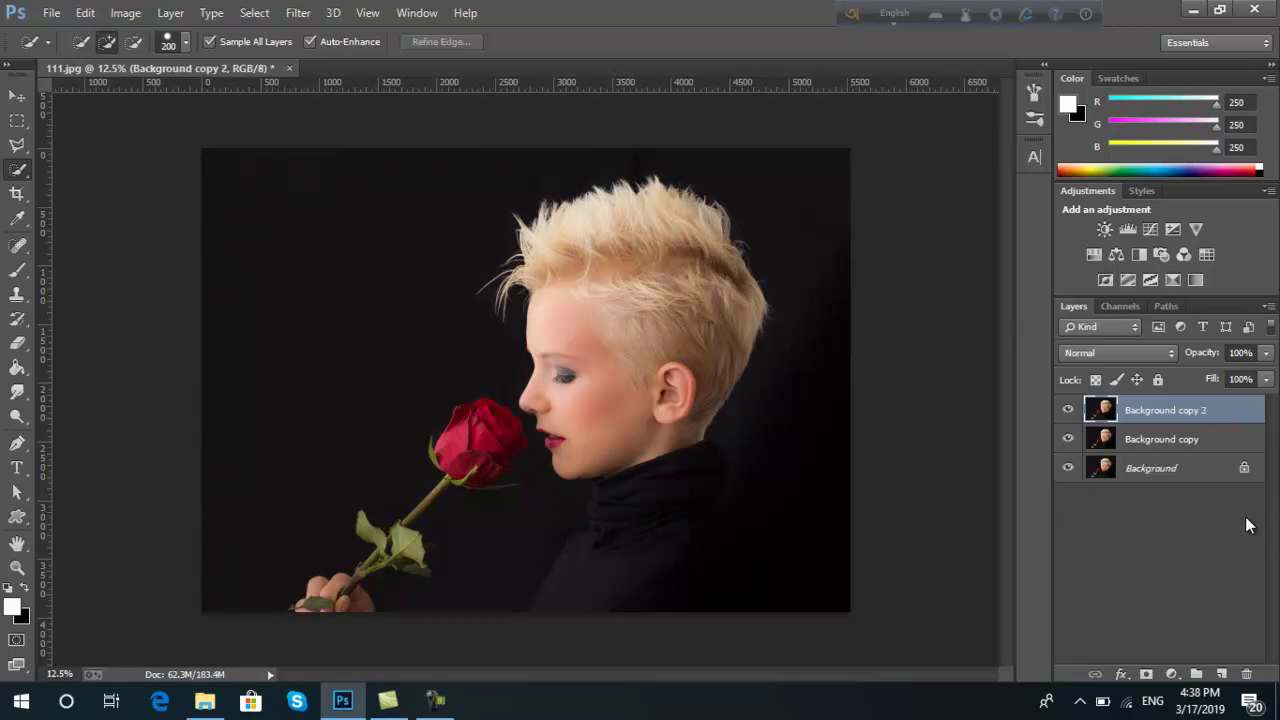
{"action": "key", "text": "Delete"}
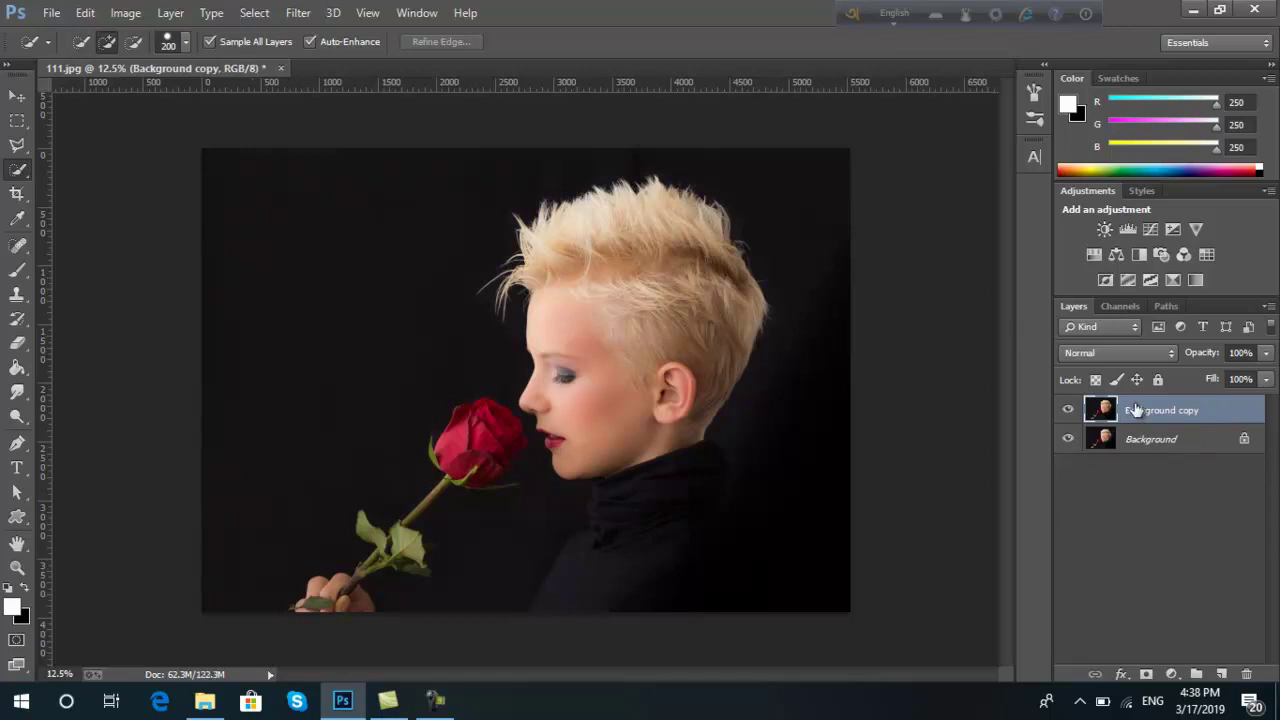
Step: Hide the Background layer and select the dark backdrop with a large Quick Selection brush
{"action": "left_click", "coordinate": [1068, 441]}
{"action": "key", "text": "bracketright"}
{"action": "key", "text": "bracketright"}
{"action": "key", "text": "bracketright"}
{"action": "key", "text": "bracketright"}
{"action": "key", "text": "bracketright"}
{"action": "key", "text": "bracketright"}
{"action": "key", "text": "bracketright"}
{"action": "key", "text": "bracketright"}
{"action": "key", "text": "bracketright"}
{"action": "key", "text": "bracketright"}
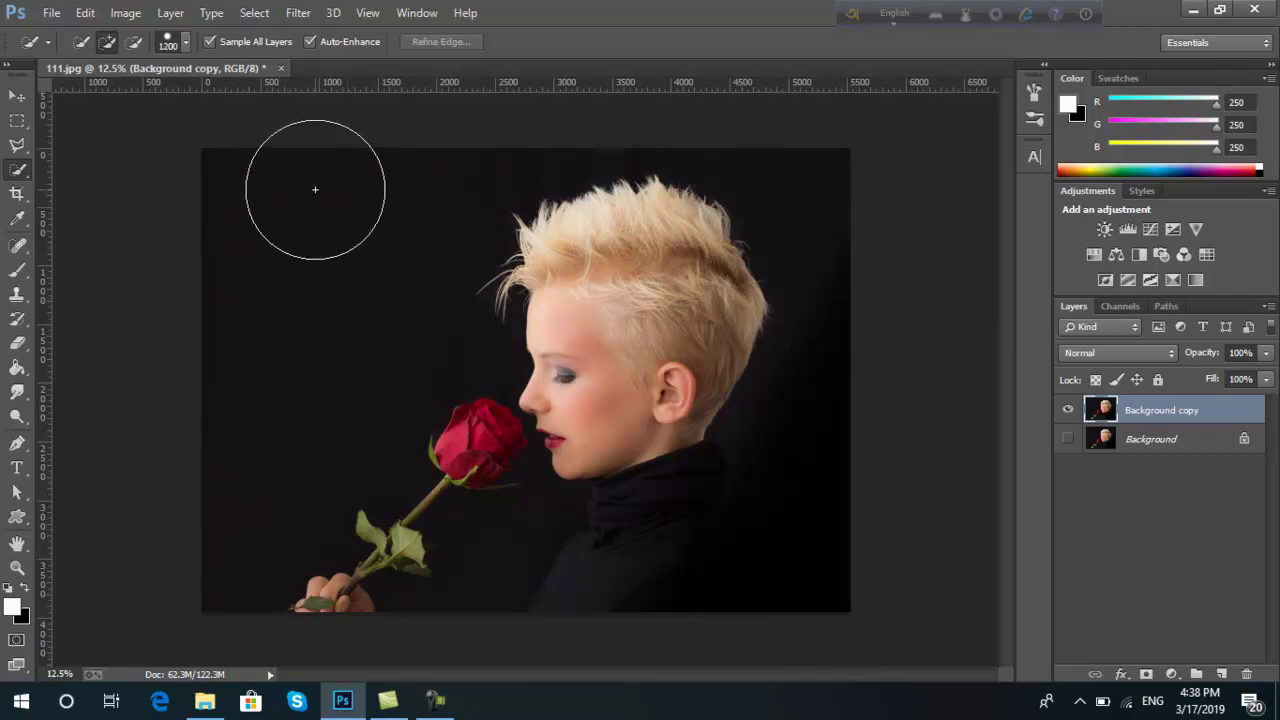
{"action": "left_click", "coordinate": [318, 217]}
{"action": "left_click", "coordinate": [245, 351]}
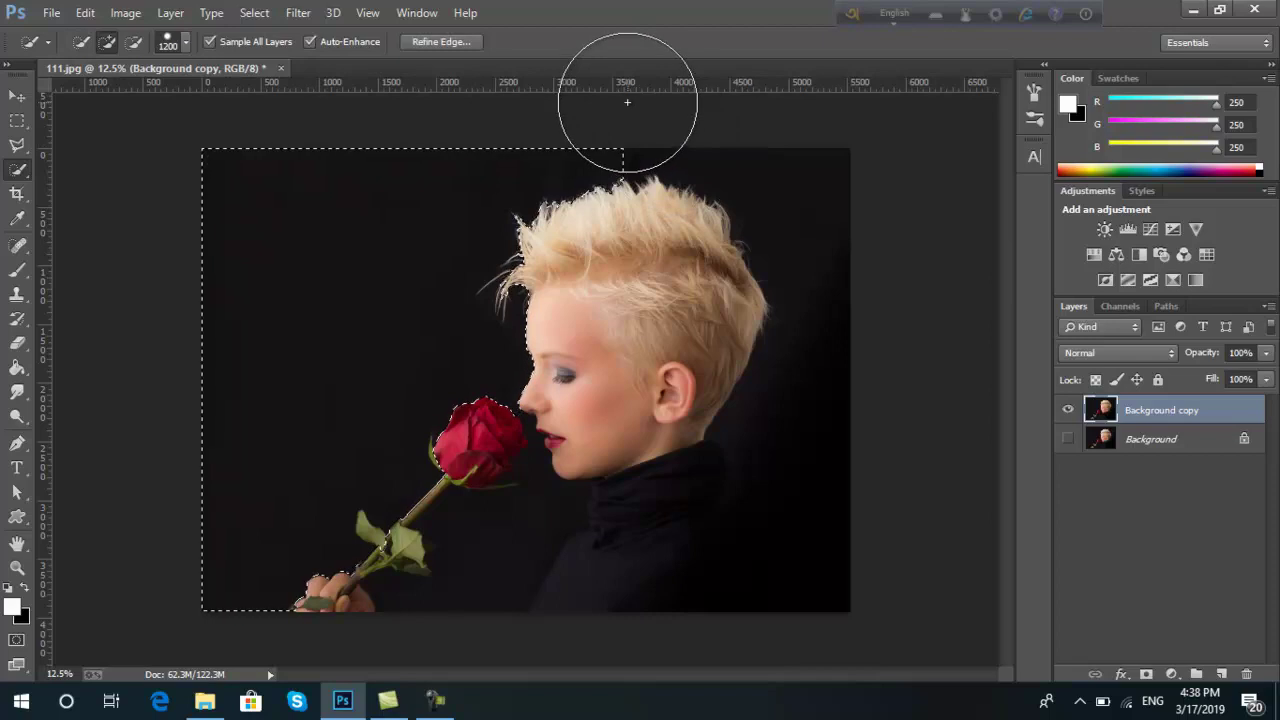
{"action": "mouse_move", "coordinate": [720, 97]}
{"action": "left_mouse_down"}
{"action": "mouse_move", "coordinate": [820, 129]}
{"action": "mouse_move", "coordinate": [854, 220]}
{"action": "mouse_move", "coordinate": [851, 464]}
{"action": "mouse_move", "coordinate": [734, 540]}
{"action": "left_mouse_up"}
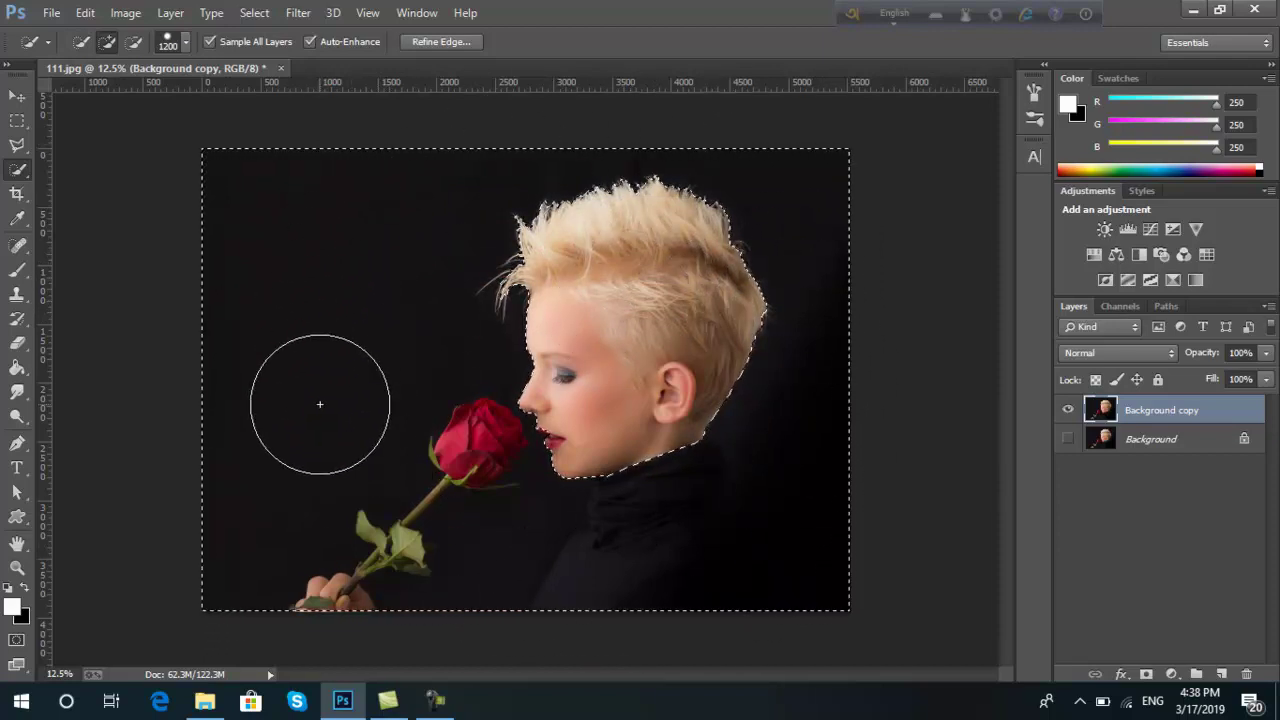
Step: Invert the selection to the woman's head and open Refine Edge
{"action": "right_click", "coordinate": [636, 288]}
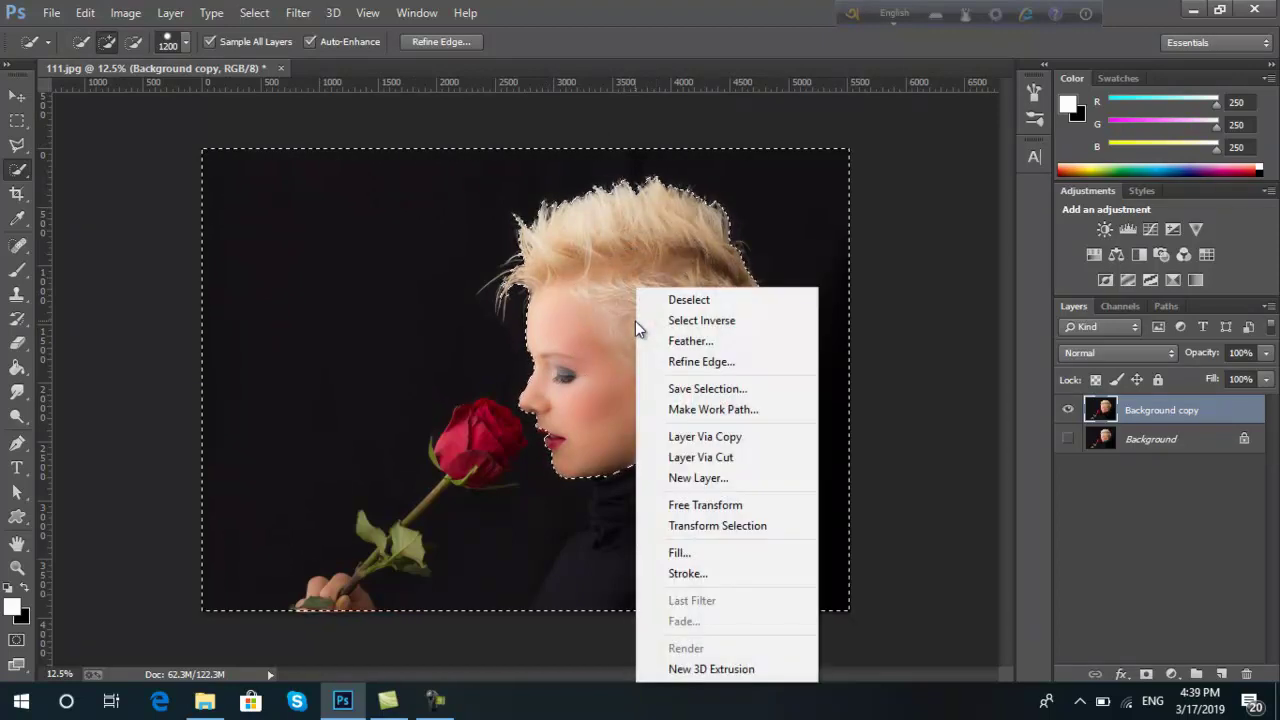
{"action": "left_click", "coordinate": [686, 322]}
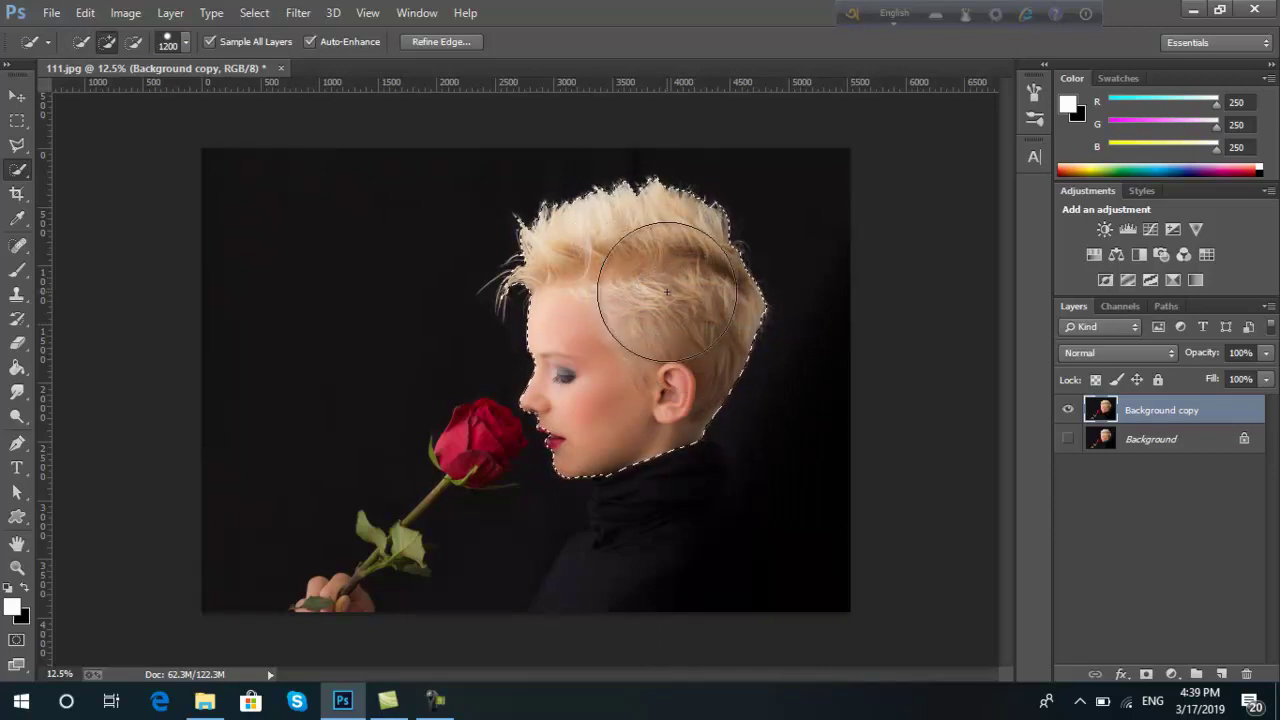
{"action": "left_click", "coordinate": [445, 42]}
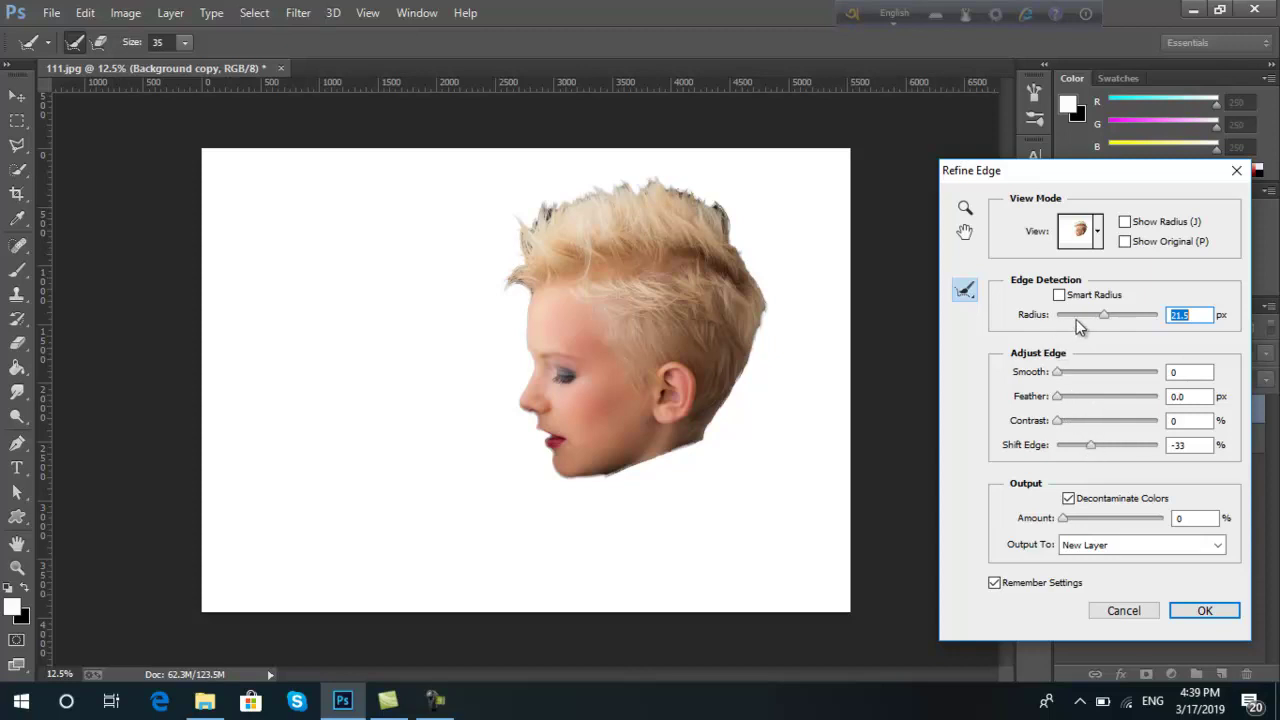
Step: Try Refine Edge radius values up to 66 px and set Smooth to 21
{"action": "left_click_drag", "start_coordinate": [1103, 316], "coordinate": [1091, 316]}
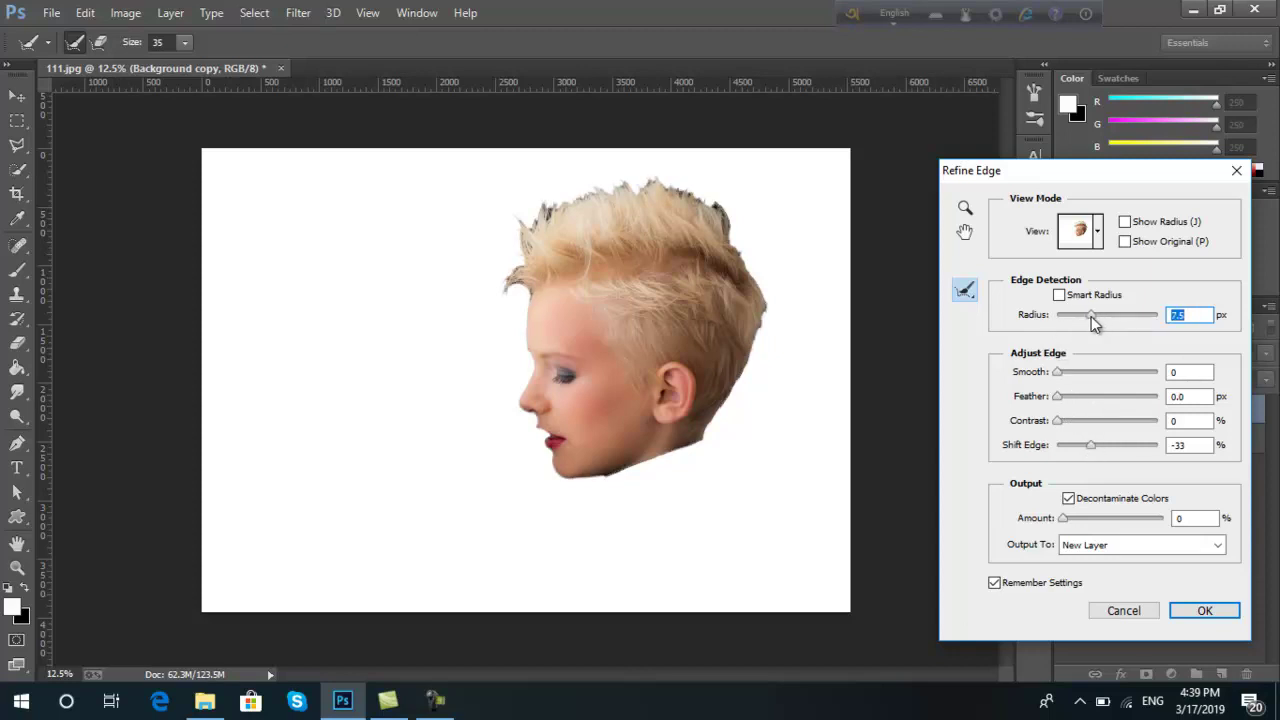
{"action": "left_click_drag", "start_coordinate": [1091, 316], "coordinate": [1116, 318]}
{"action": "left_click_drag", "start_coordinate": [1116, 318], "coordinate": [1128, 318]}
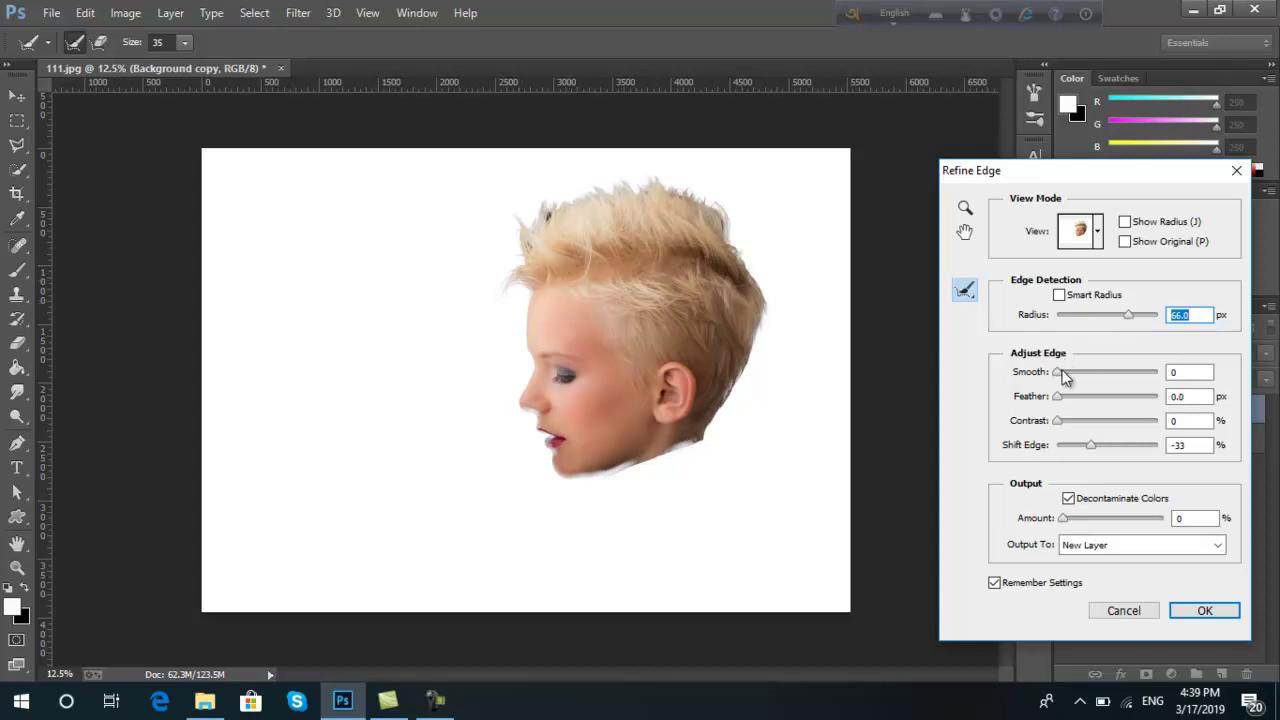
{"action": "left_click_drag", "start_coordinate": [1057, 372], "coordinate": [1080, 380]}
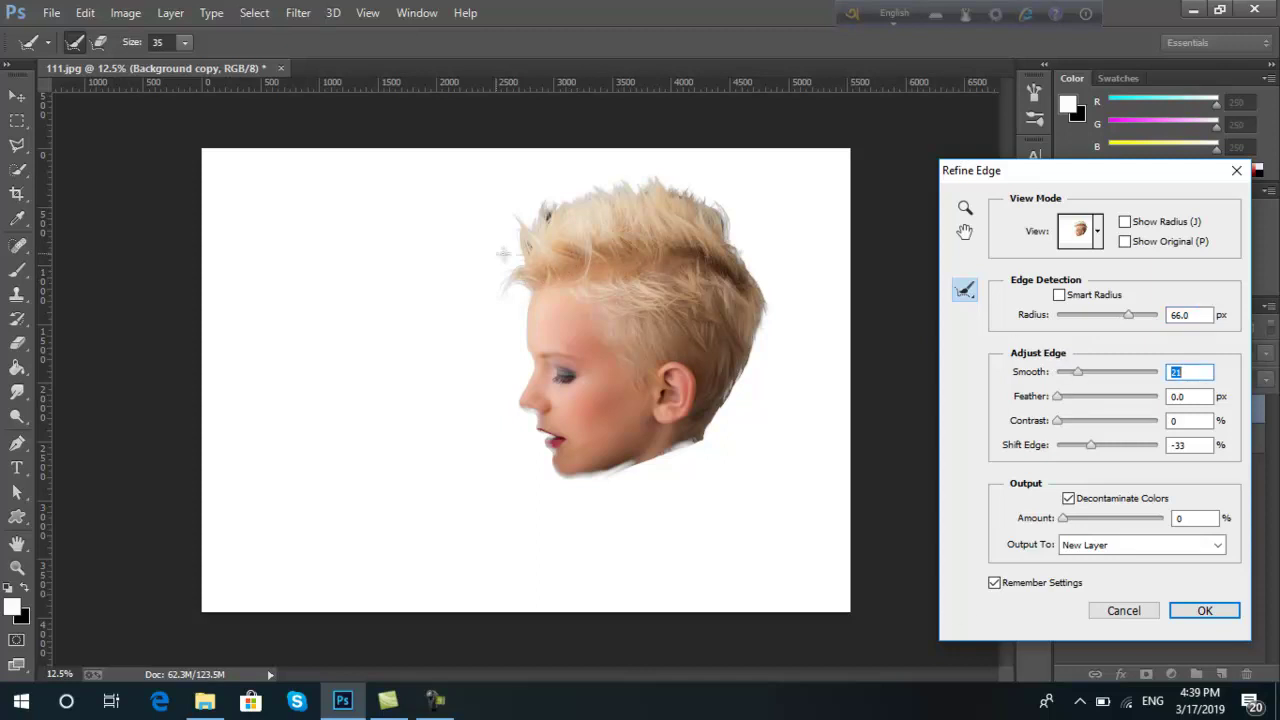
{"action": "left_click_drag", "start_coordinate": [543, 212], "coordinate": [518, 293]}
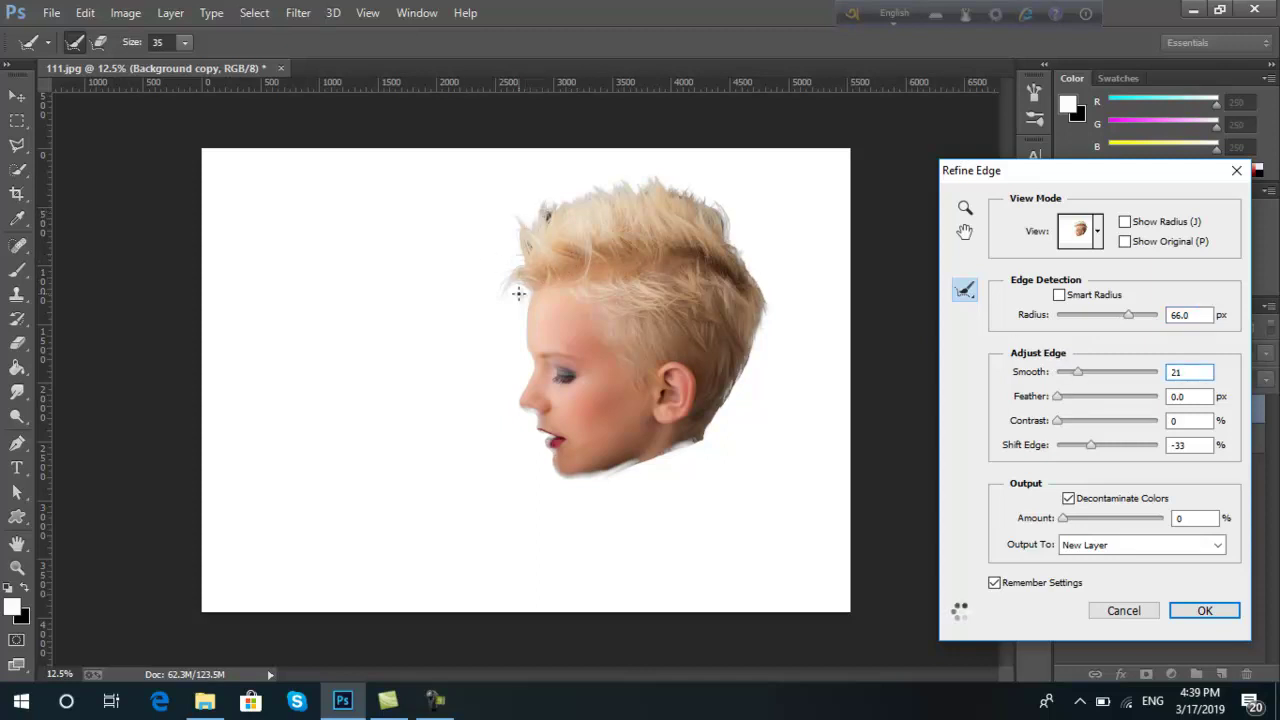
Step: Paint the hair edge with a 300 refine brush, erasing refinement near the ear
{"action": "key", "text": "bracketright"}
{"action": "key", "text": "bracketright"}
{"action": "key", "text": "bracketright"}
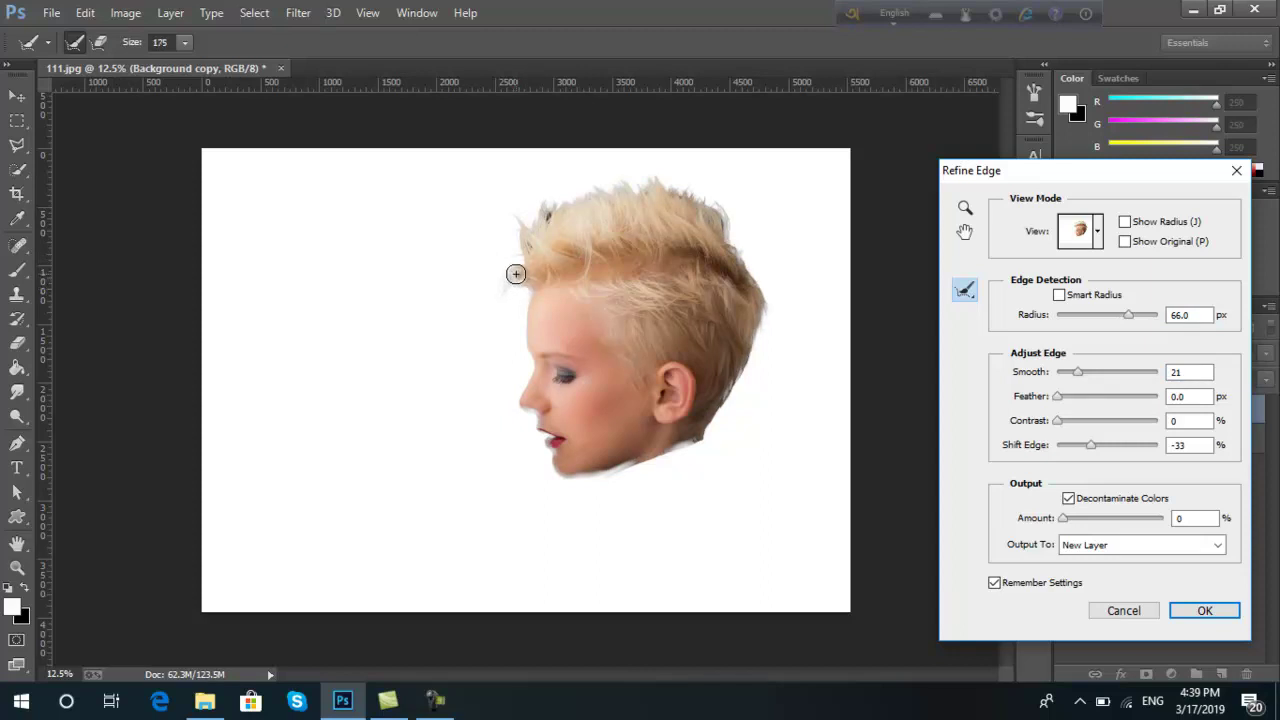
{"action": "key", "text": "bracketleft"}
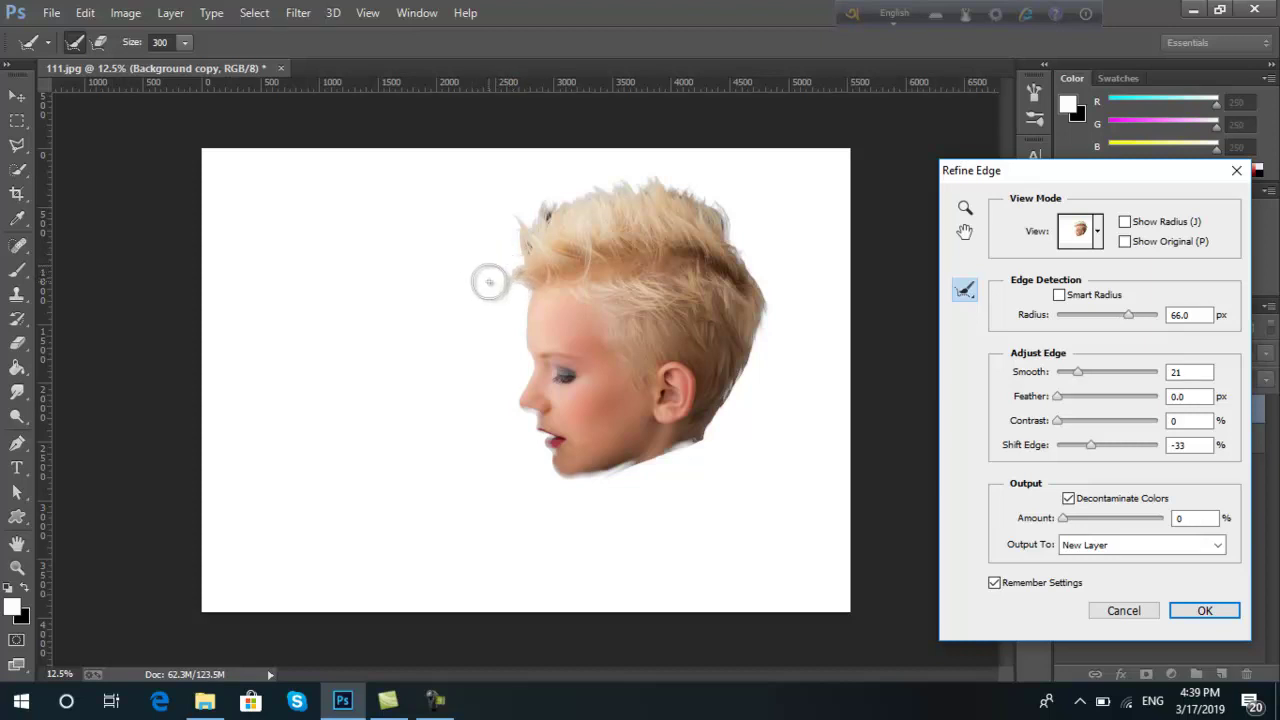
{"action": "mouse_move", "coordinate": [498, 285]}
{"action": "left_mouse_down"}
{"action": "mouse_move", "coordinate": [641, 178]}
{"action": "mouse_move", "coordinate": [750, 354]}
{"action": "left_mouse_up"}
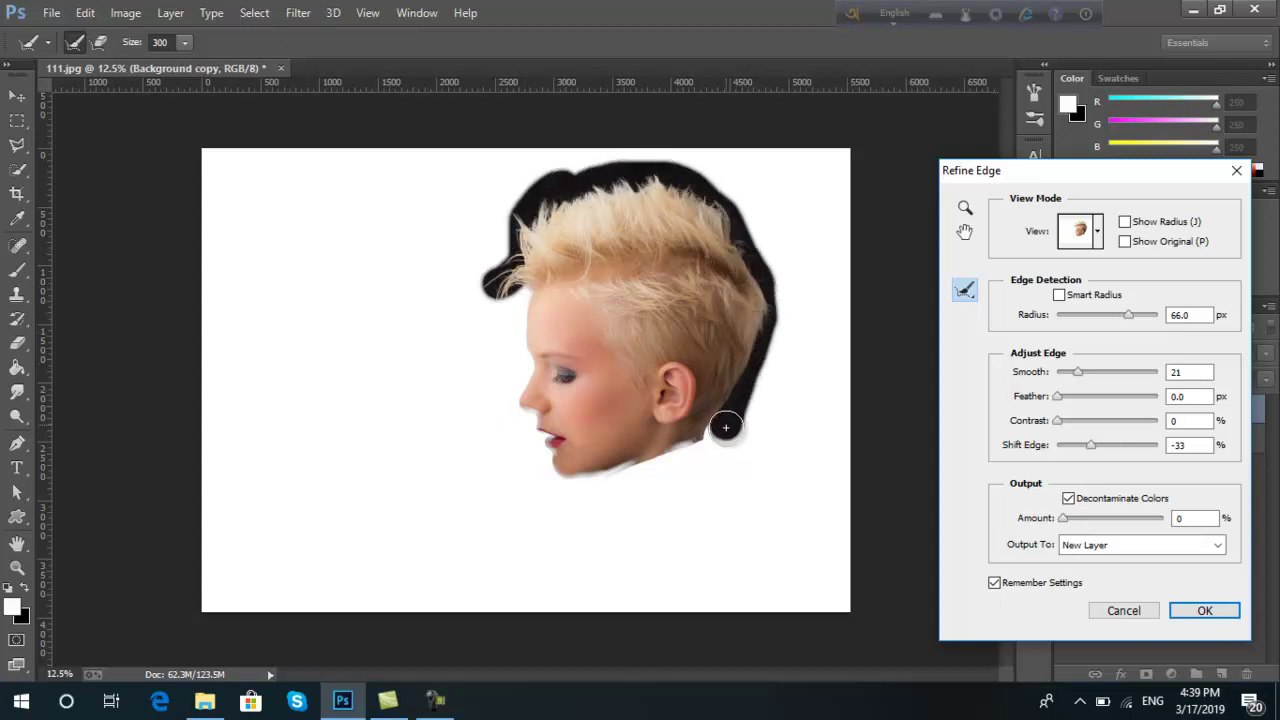
{"action": "left_click_drag", "start_coordinate": [750, 354], "coordinate": [750, 414]}
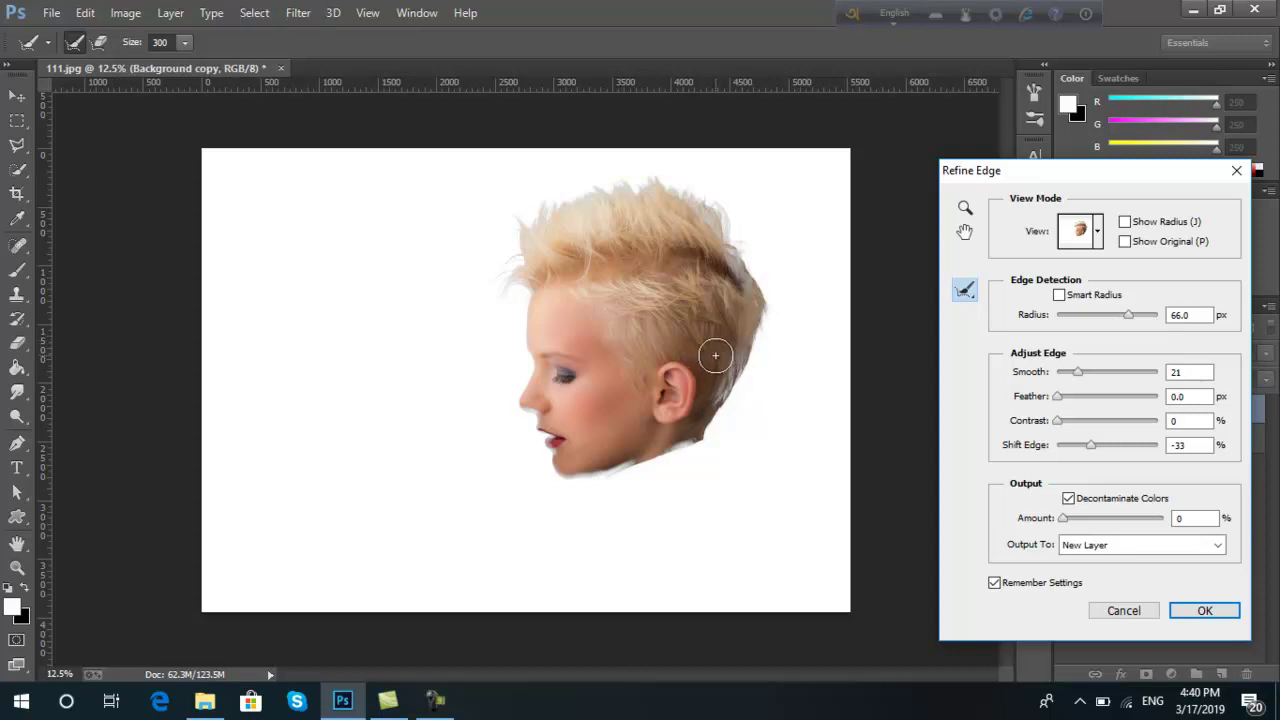
{"action": "mouse_move", "coordinate": [700, 380]}
{"action": "left_mouse_down"}
{"action": "mouse_move", "coordinate": [735, 340]}
{"action": "mouse_move", "coordinate": [720, 264]}
{"action": "mouse_move", "coordinate": [731, 286]}
{"action": "mouse_move", "coordinate": [663, 206]}
{"action": "mouse_move", "coordinate": [580, 214]}
{"action": "mouse_move", "coordinate": [545, 263]}
{"action": "left_mouse_up"}
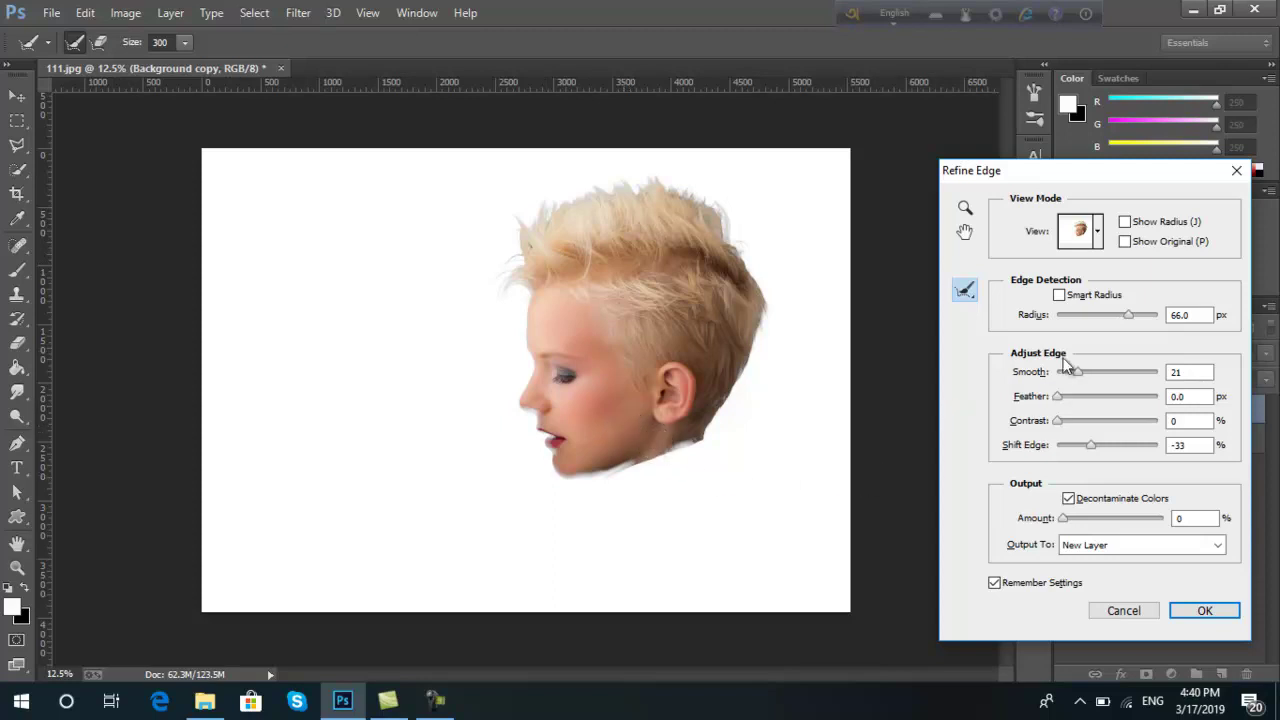
Step: Set the edge radius to about 8.9 px and output the cut-out to a new layer
{"action": "left_click_drag", "start_coordinate": [1129, 315], "coordinate": [1103, 343]}
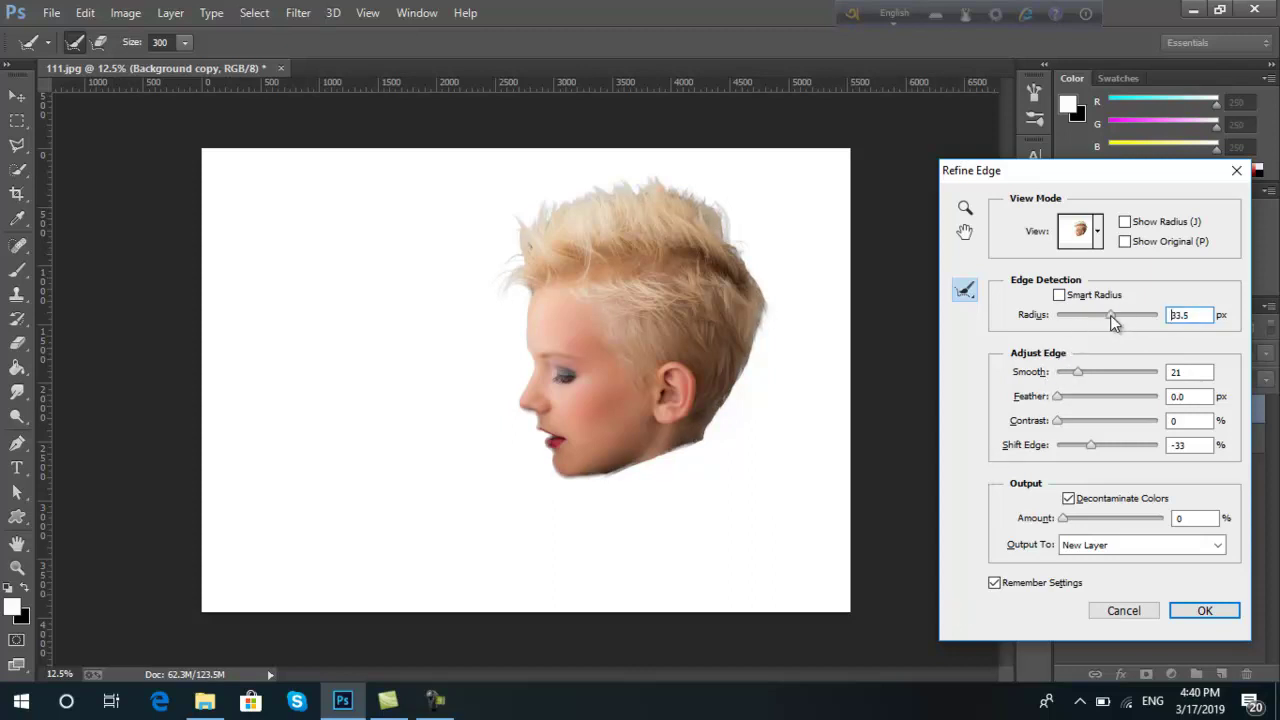
{"action": "left_click_drag", "start_coordinate": [1113, 320], "coordinate": [1097, 320]}
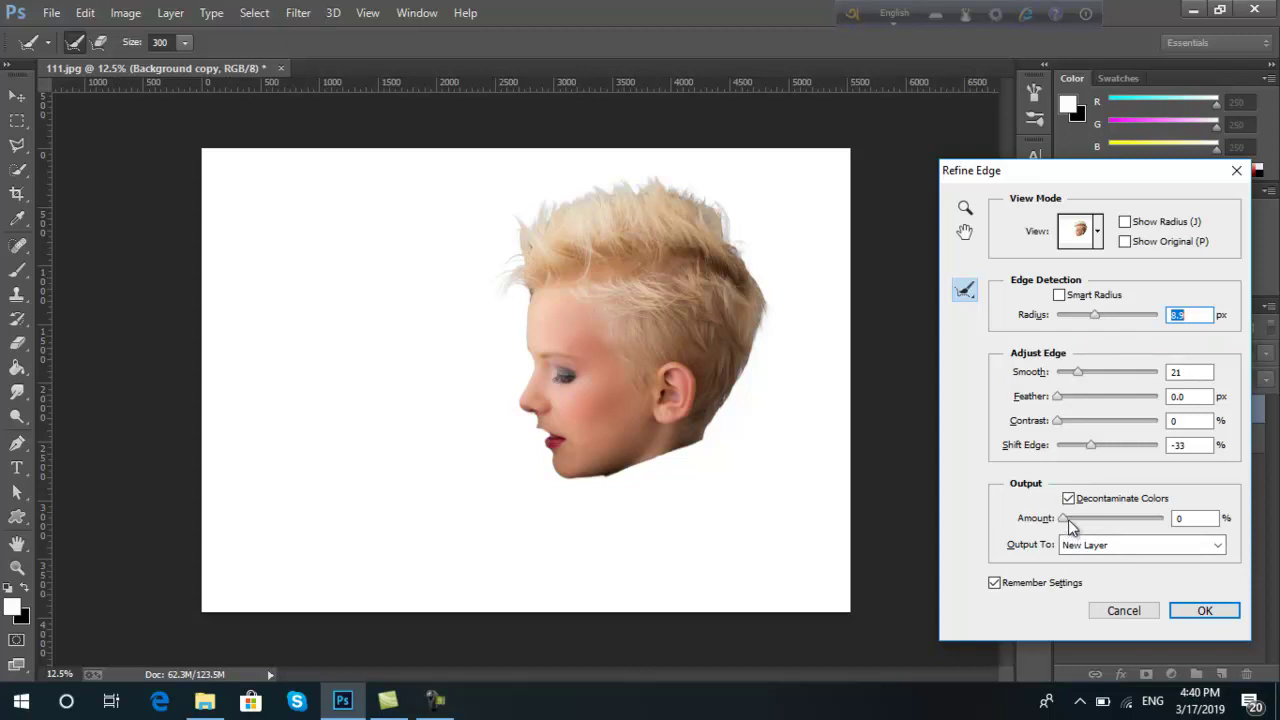
{"action": "left_click", "coordinate": [1205, 610]}
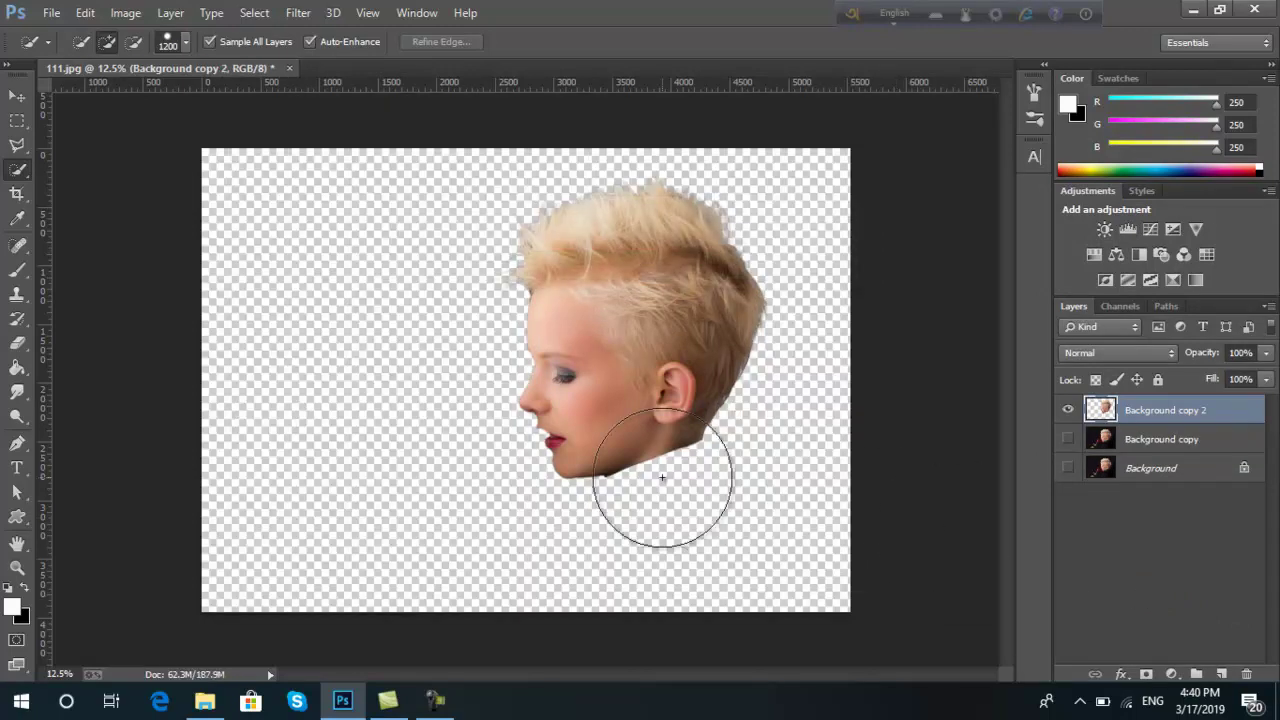
Step: Turn on the Background copy layer's visibility to show the rose photo behind the head
{"action": "left_click", "coordinate": [1068, 441]}
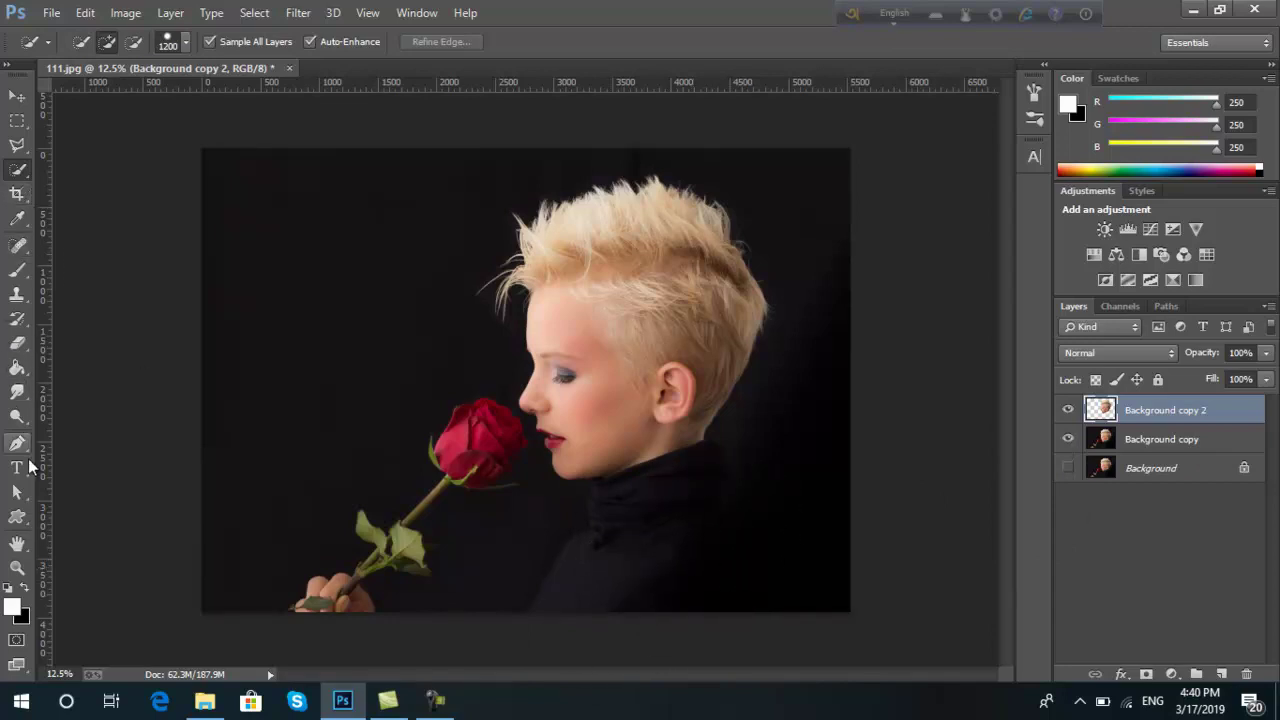
Step: Start a Pen path at the chin edge with a curved anchor down the collar
{"action": "left_click", "coordinate": [17, 443]}
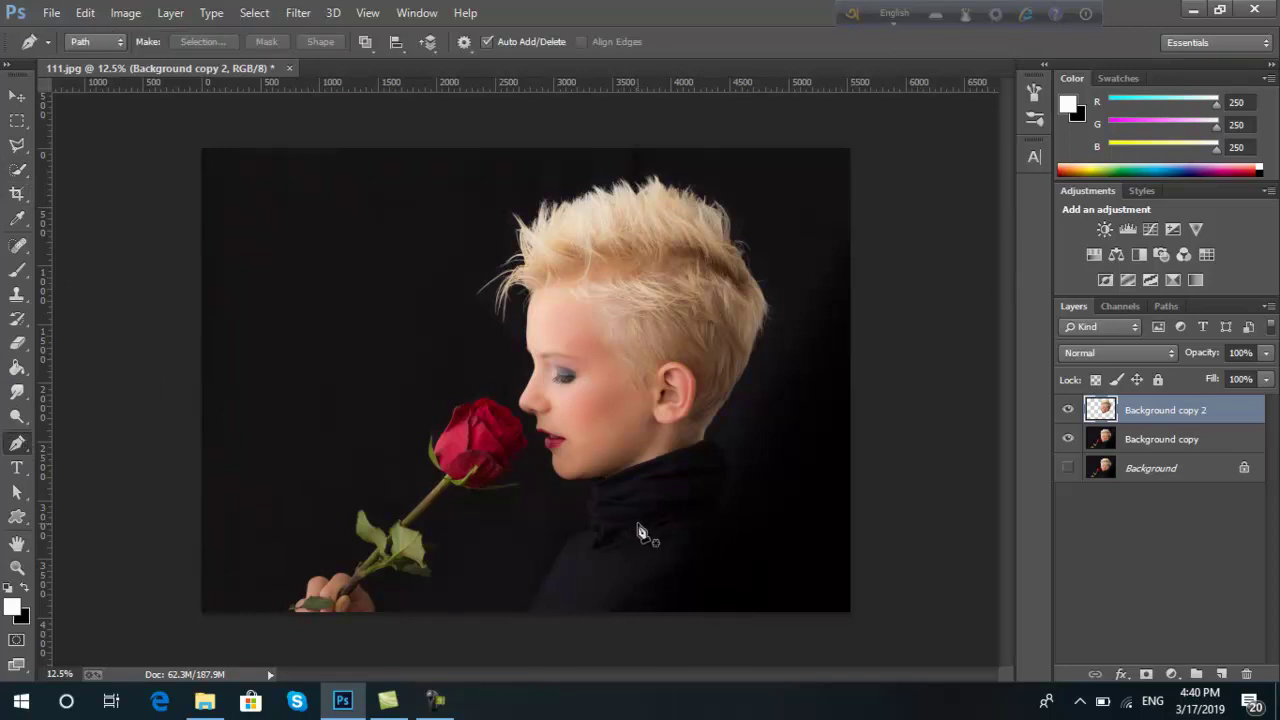
{"action": "scroll", "coordinate": [612, 572], "scroll_direction": "up", "scroll_amount": 5}
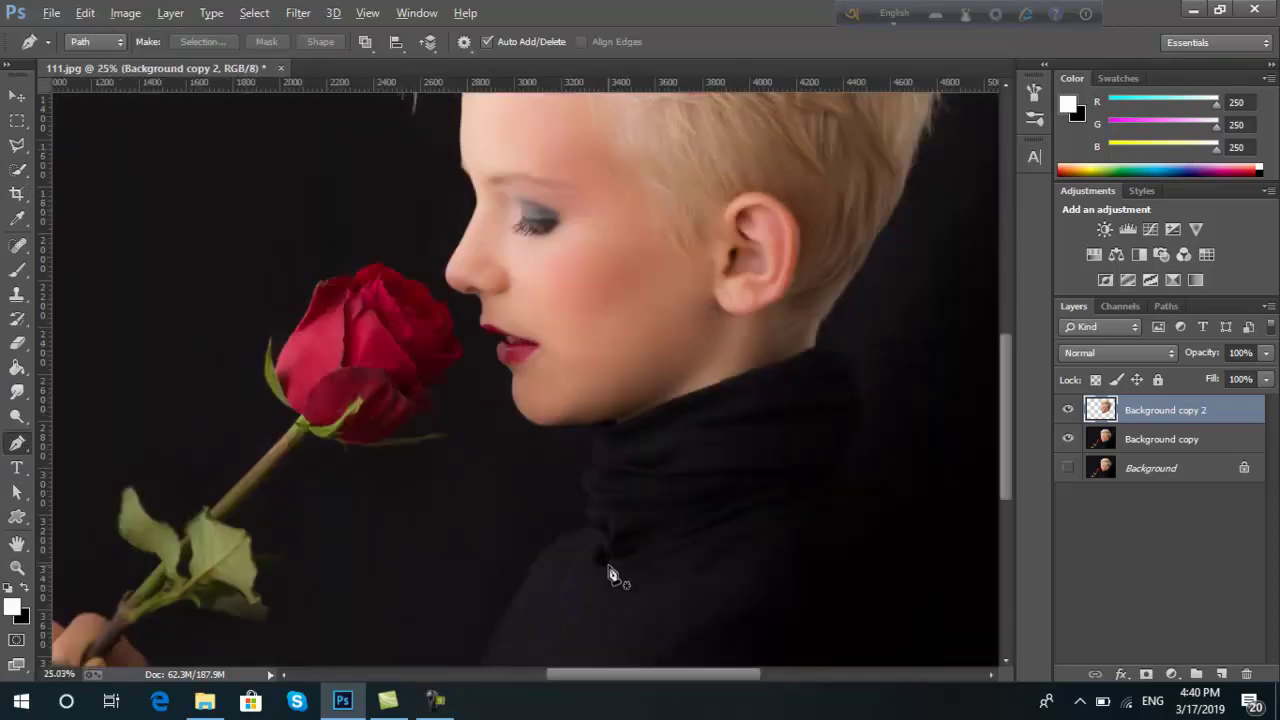
{"action": "scroll", "coordinate": [637, 480], "scroll_direction": "down", "scroll_amount": 1}
{"action": "scroll", "coordinate": [637, 480], "scroll_direction": "down", "scroll_amount": 1}
{"action": "scroll", "coordinate": [637, 480], "scroll_direction": "down", "scroll_amount": 1}
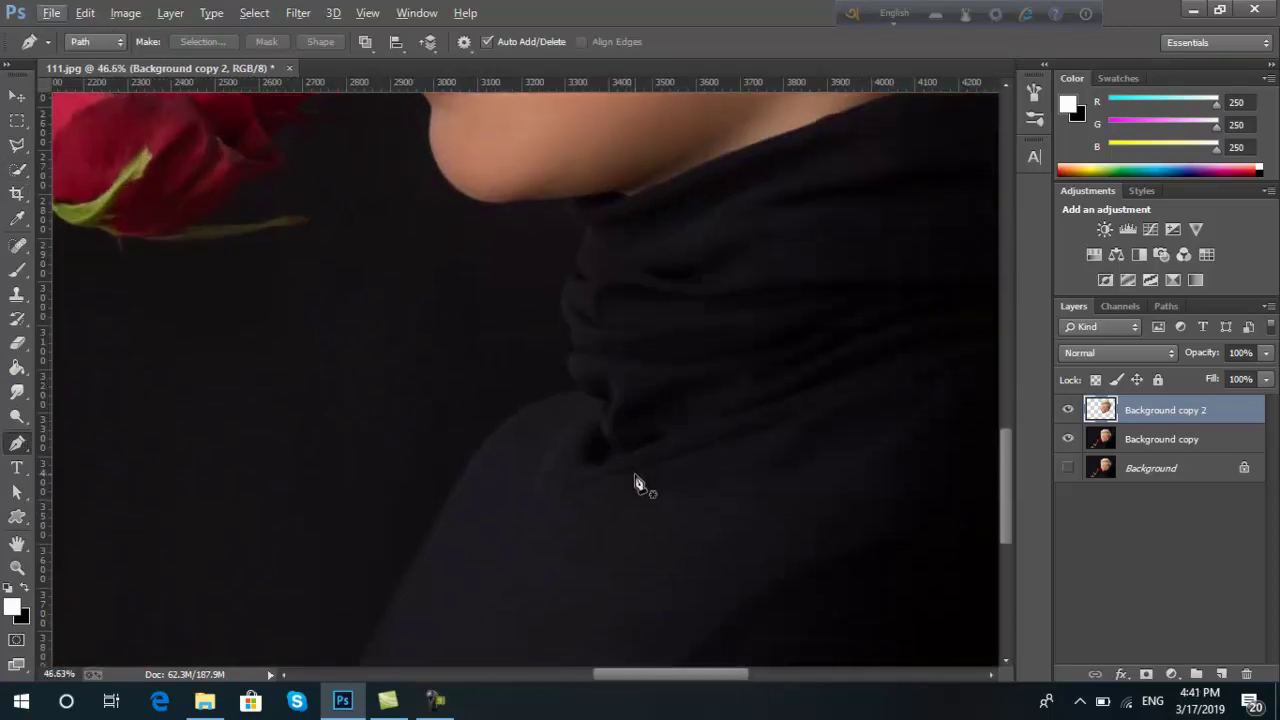
{"action": "scroll", "coordinate": [637, 480], "scroll_direction": "down", "scroll_amount": 1}
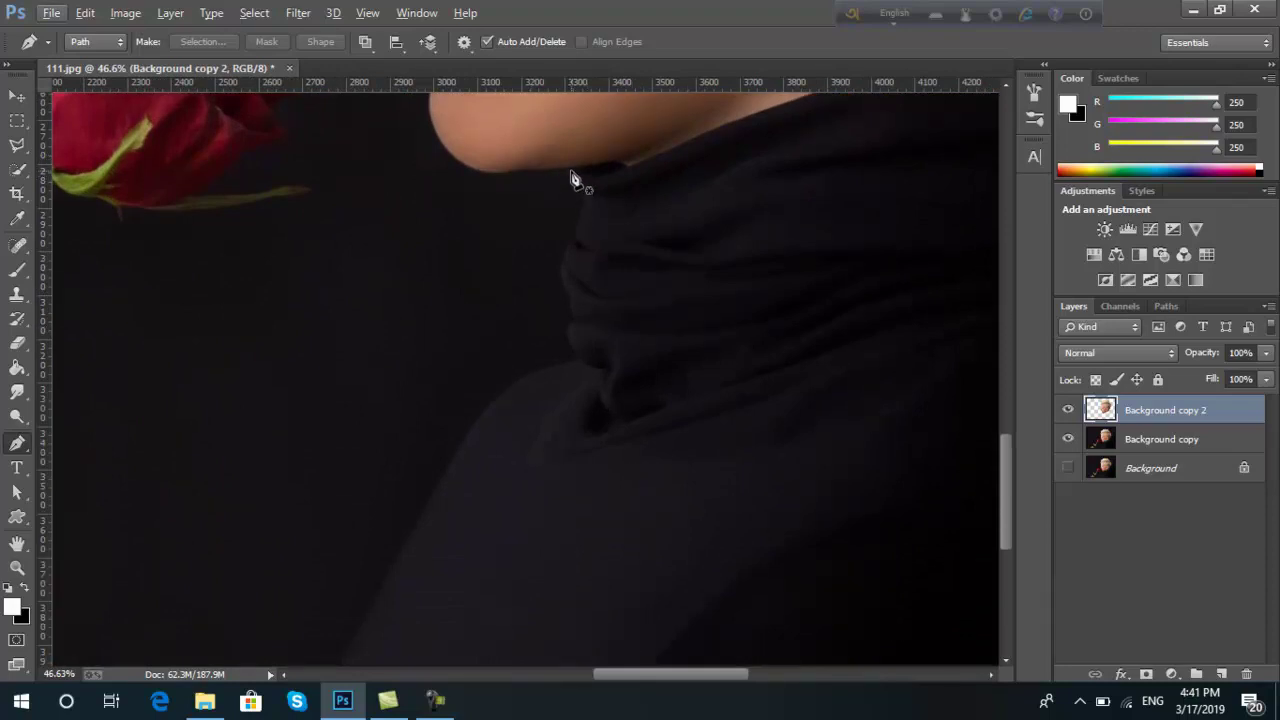
{"action": "left_click", "coordinate": [574, 176]}
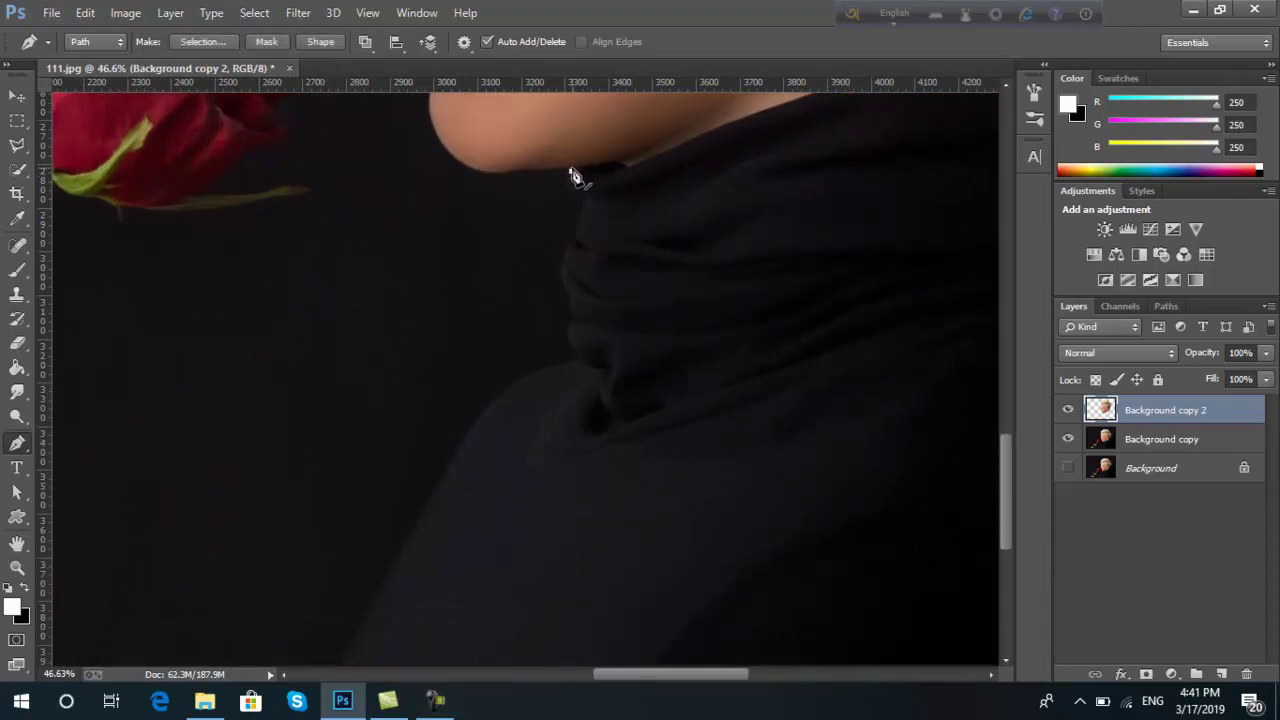
{"action": "key", "text": "ctrl+z"}
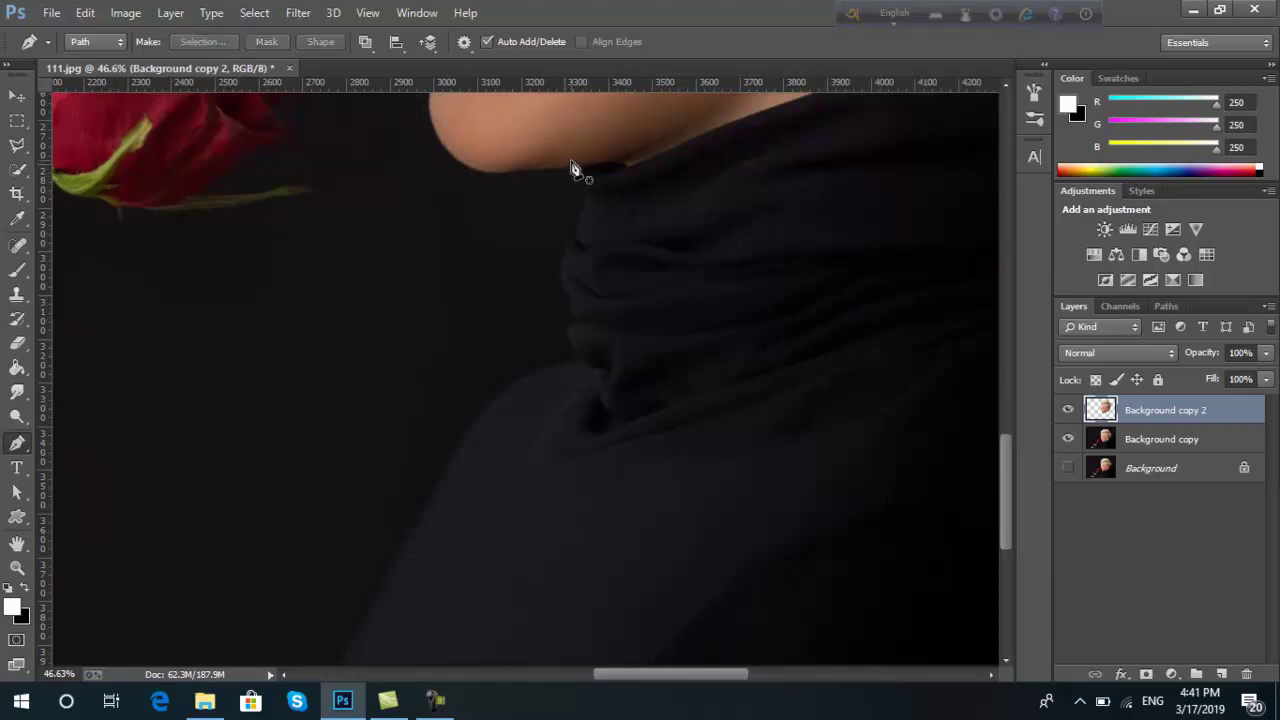
{"action": "left_click", "coordinate": [571, 161]}
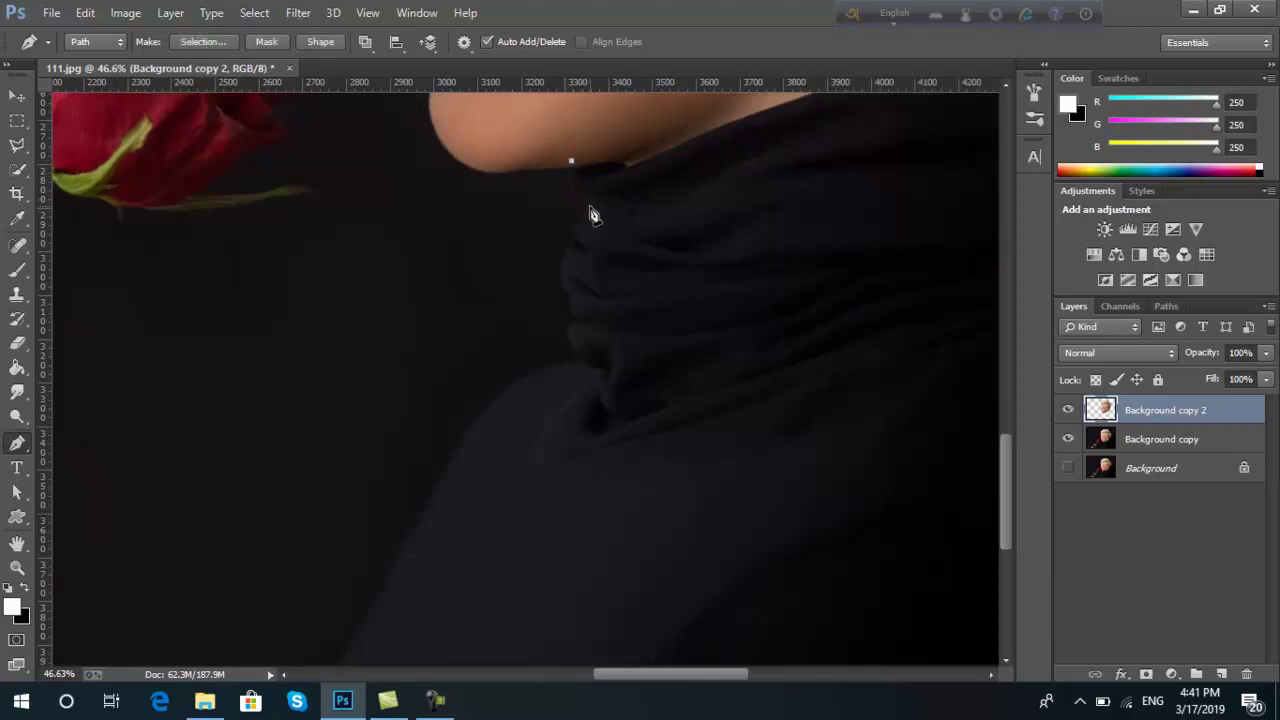
{"action": "left_click_drag", "start_coordinate": [583, 196], "coordinate": [605, 207]}
{"action": "scroll", "coordinate": [590, 208], "scroll_direction": "up", "scroll_amount": 3, "text": "alt"}
{"action": "scroll", "coordinate": [594, 210], "scroll_direction": "up", "scroll_amount": 2, "text": "alt"}
{"action": "scroll", "coordinate": [594, 210], "scroll_direction": "up", "scroll_amount": 1, "text": "alt"}
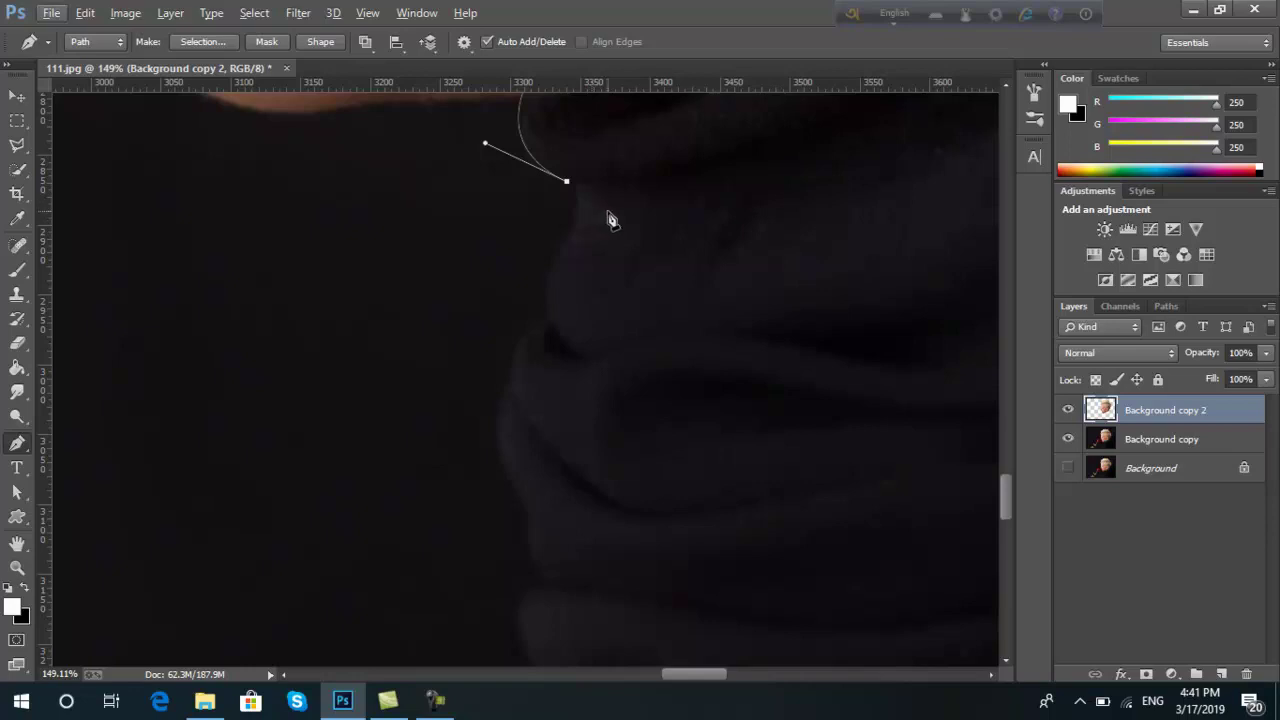
Step: Zoom in on the path start, then zoom back out to see the collar
{"action": "left_click", "coordinate": [20, 568]}
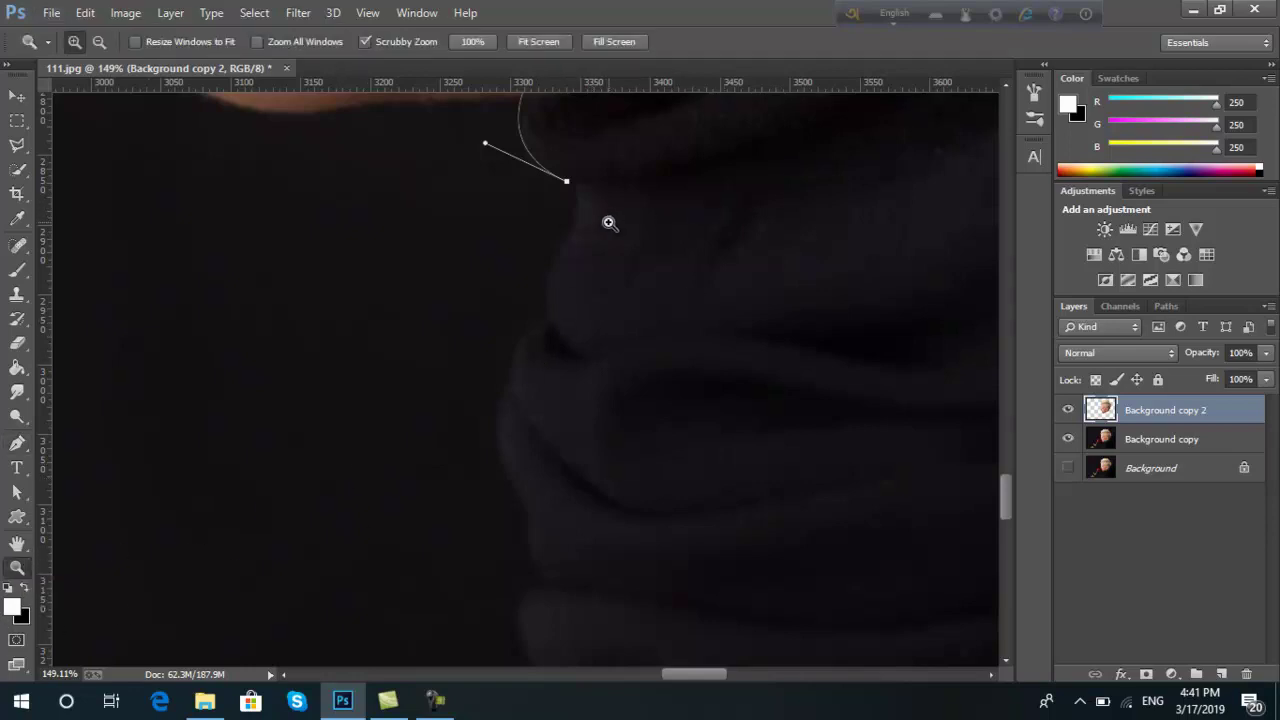
{"action": "left_click", "coordinate": [611, 183]}
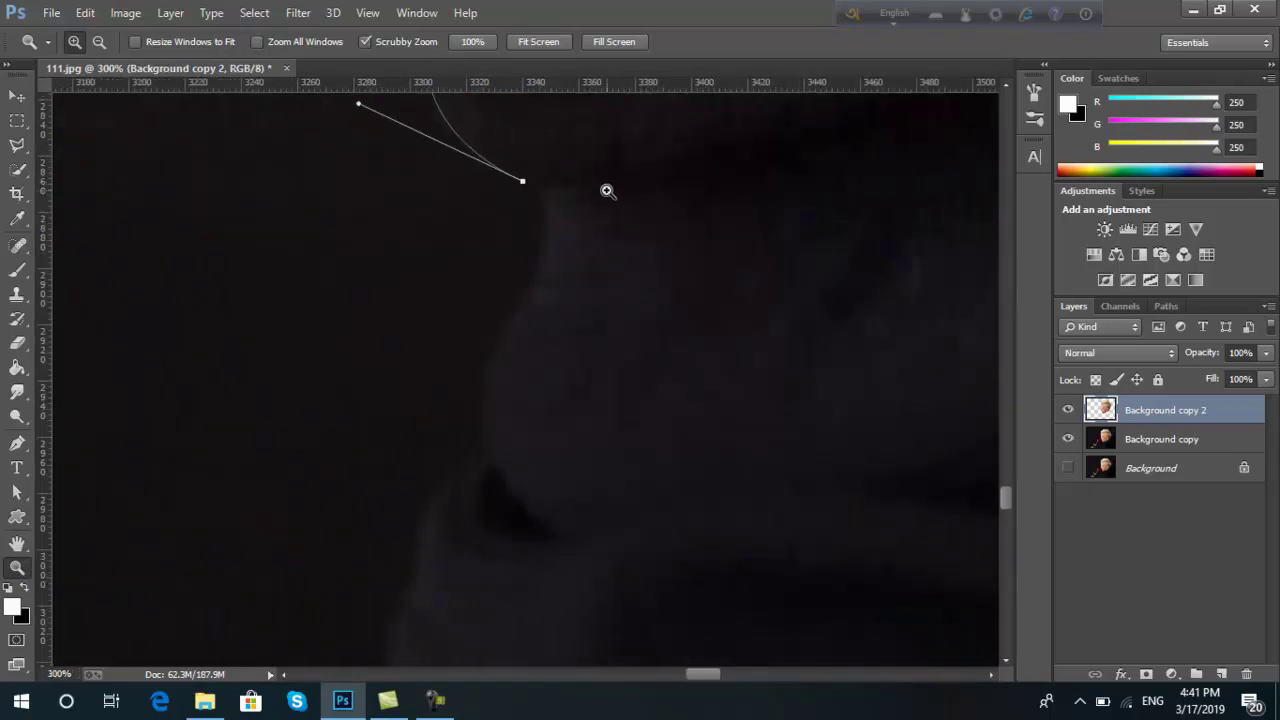
{"action": "key", "text": "alt"}
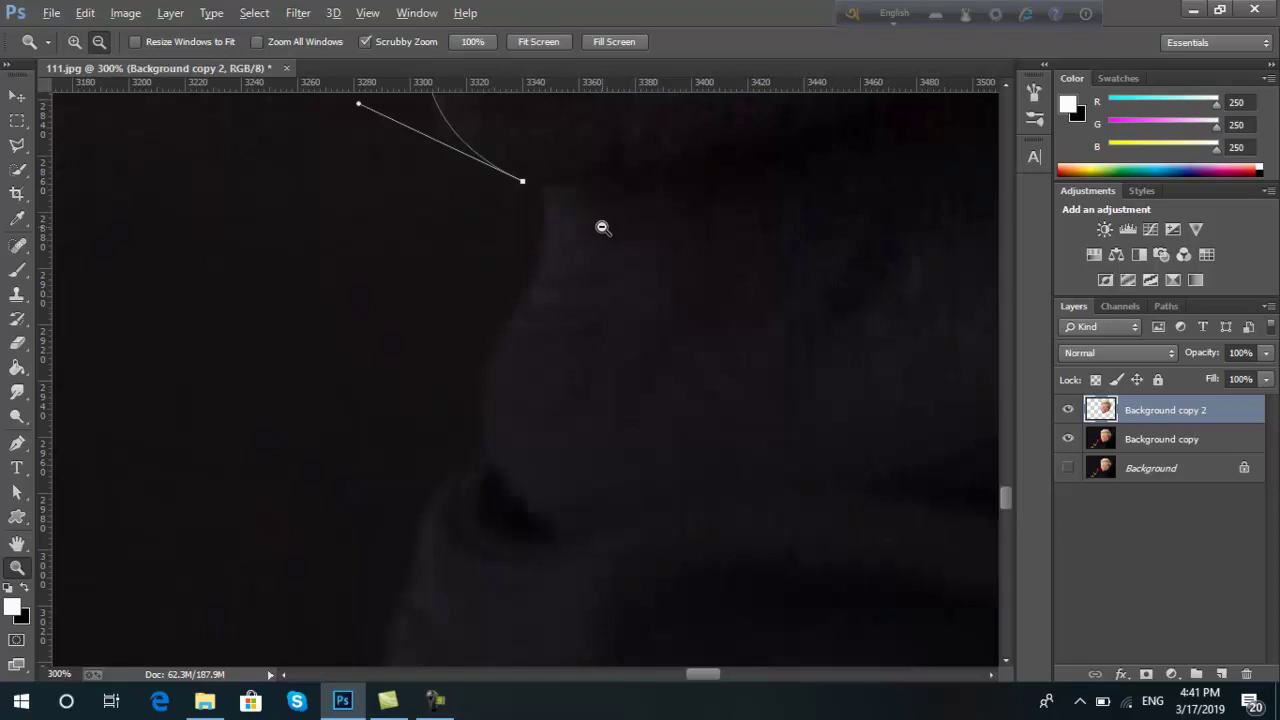
{"action": "left_click", "coordinate": [602, 227]}
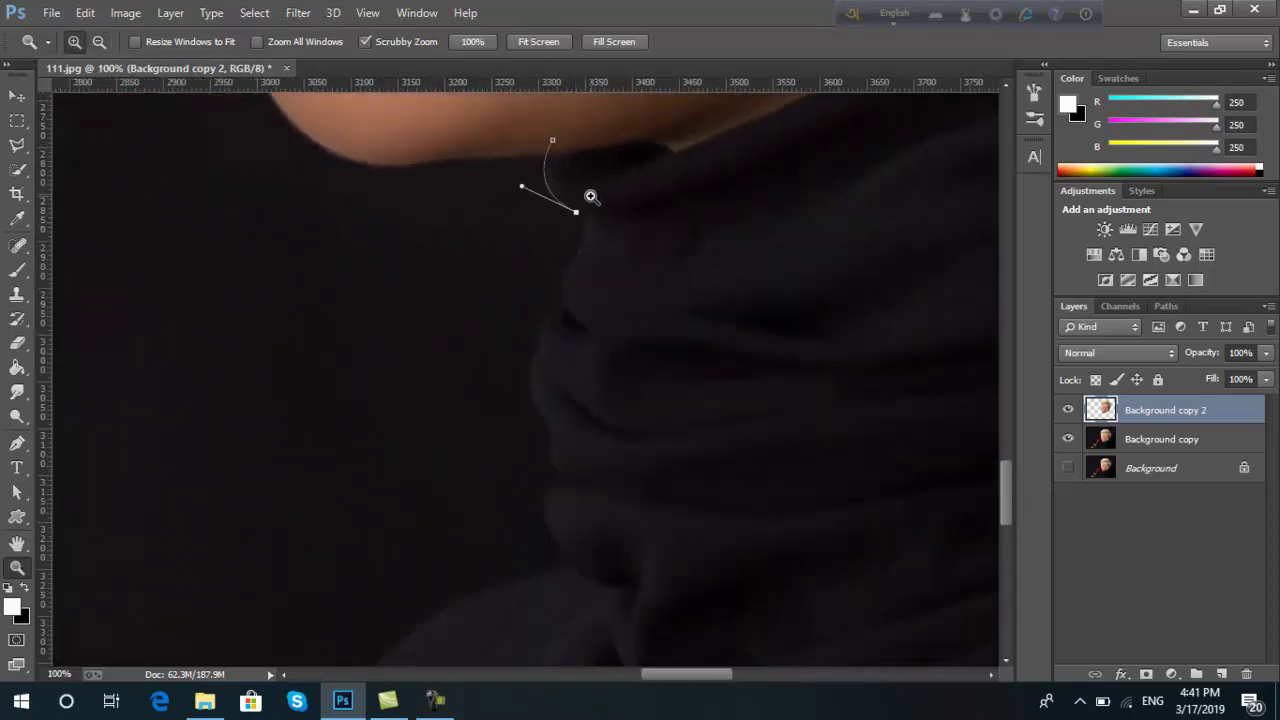
{"action": "scroll", "coordinate": [591, 196], "scroll_direction": "up", "scroll_amount": 2}
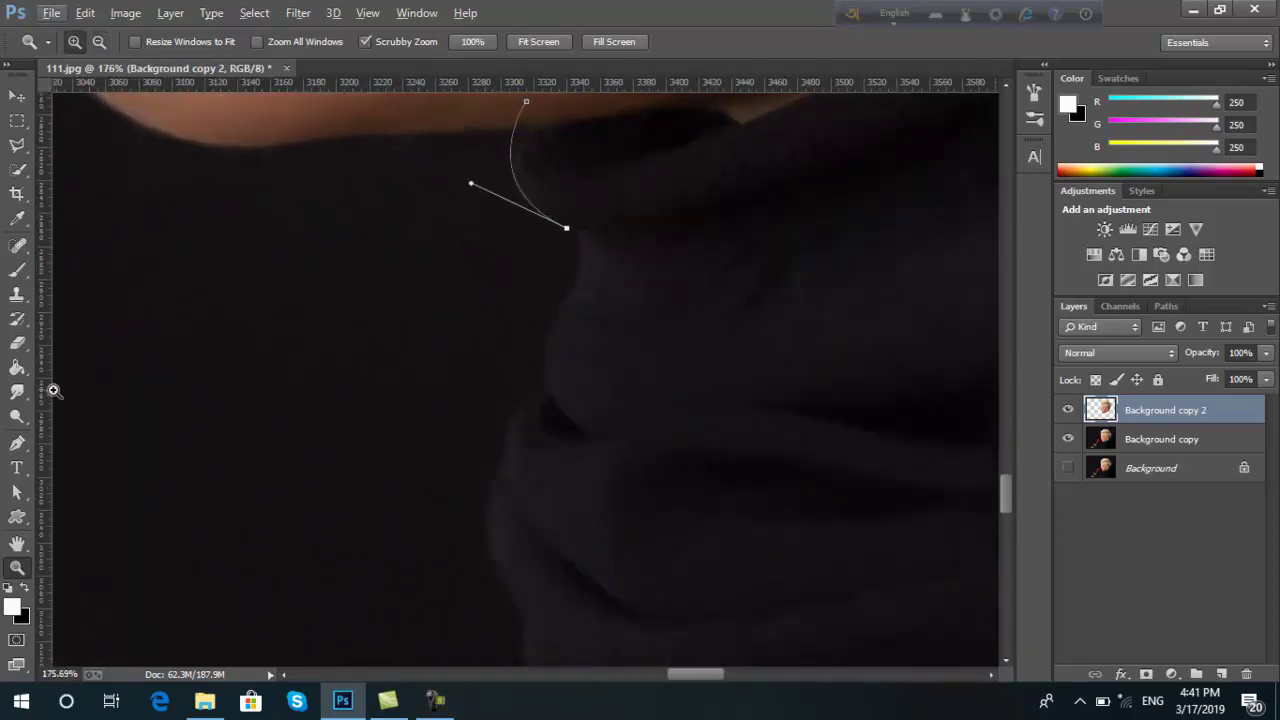
Step: Add curved anchors converted to corners down the collar and sweater edge
{"action": "left_click", "coordinate": [17, 443]}
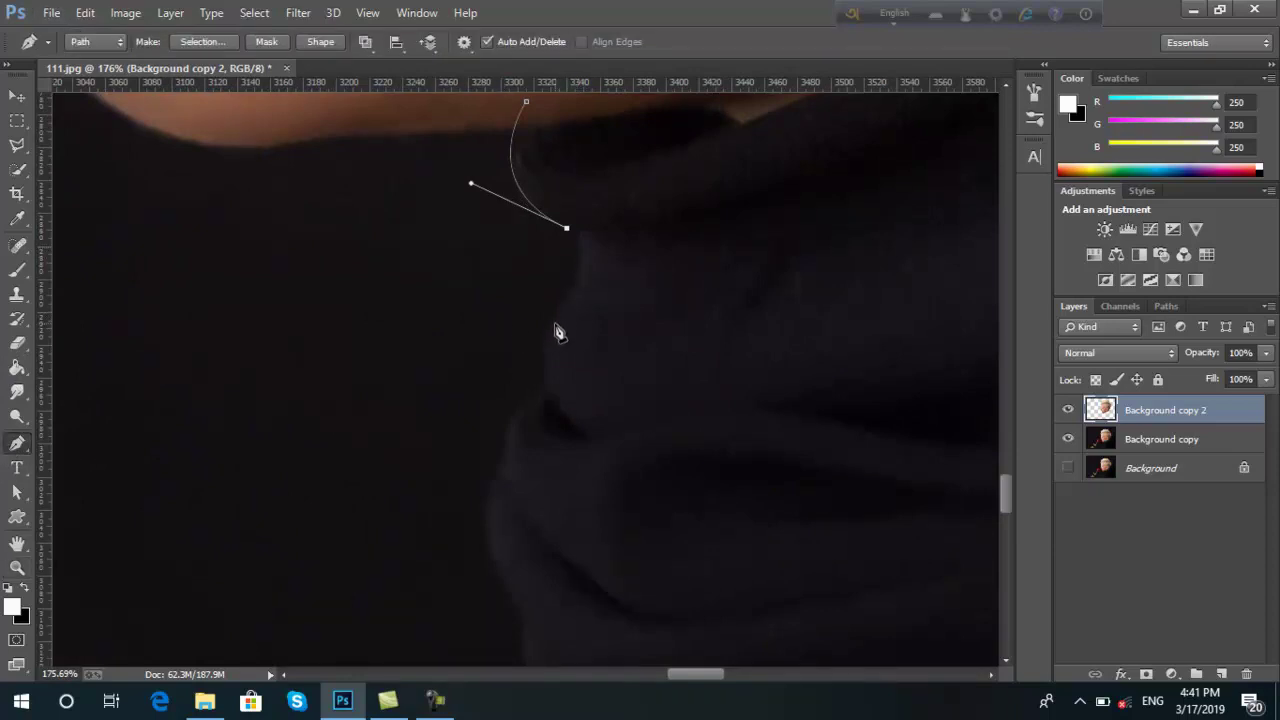
{"action": "left_click_drag", "start_coordinate": [566, 301], "coordinate": [537, 377]}
{"action": "left_click", "coordinate": [566, 303], "text": "alt"}
{"action": "left_click_drag", "start_coordinate": [545, 389], "coordinate": [561, 431]}
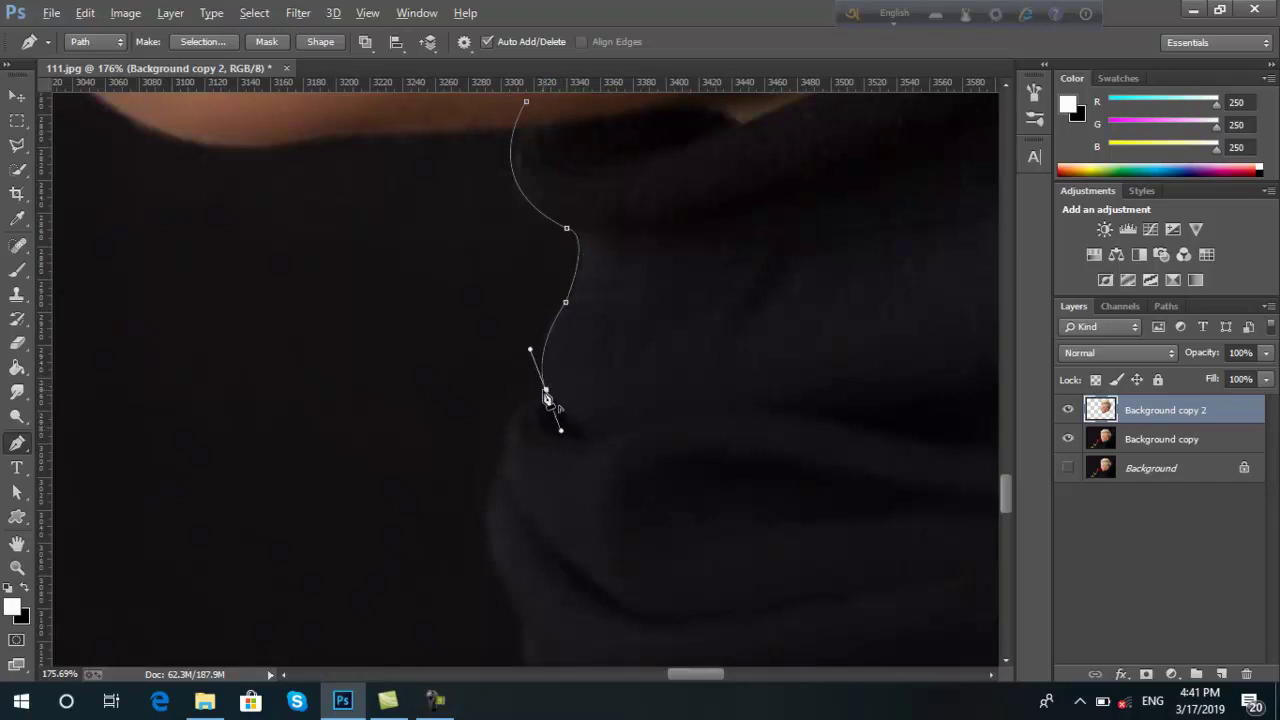
{"action": "left_click", "coordinate": [545, 391], "text": "alt"}
{"action": "scroll", "coordinate": [506, 480], "scroll_direction": "down", "scroll_amount": 2}
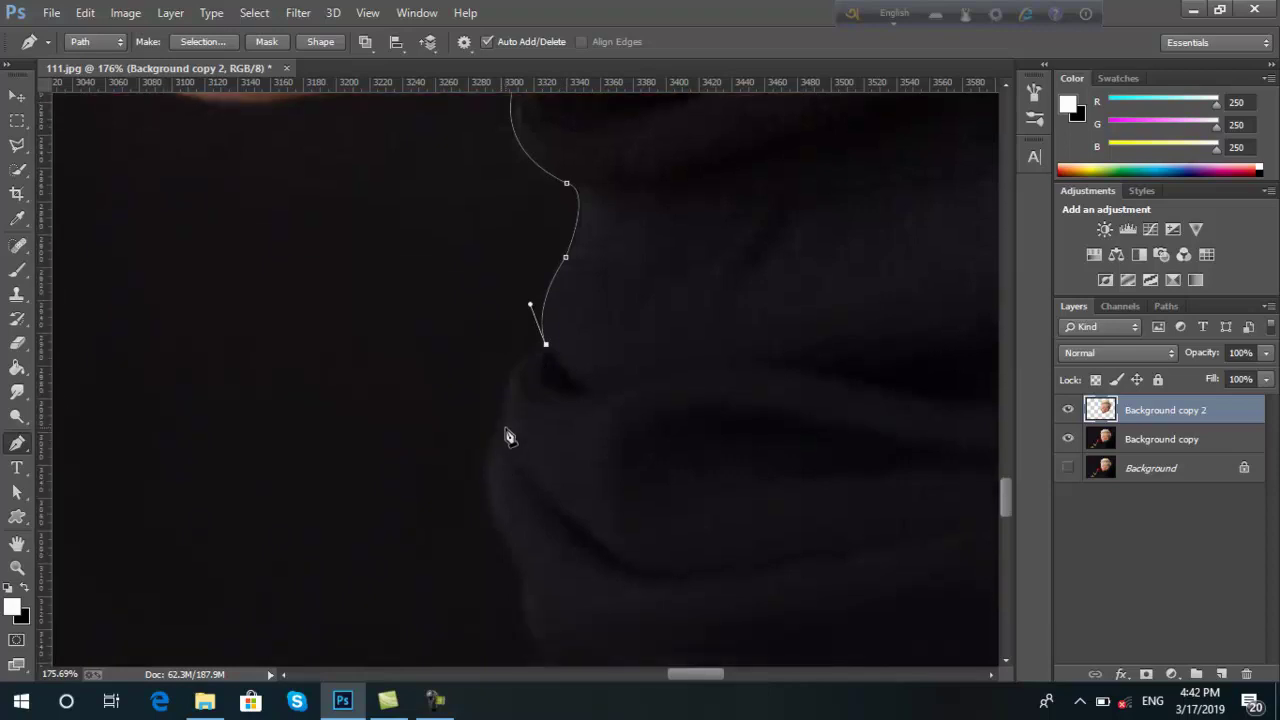
{"action": "left_click_drag", "start_coordinate": [501, 426], "coordinate": [498, 499]}
{"action": "scroll", "coordinate": [502, 436], "scroll_direction": "down", "scroll_amount": 6}
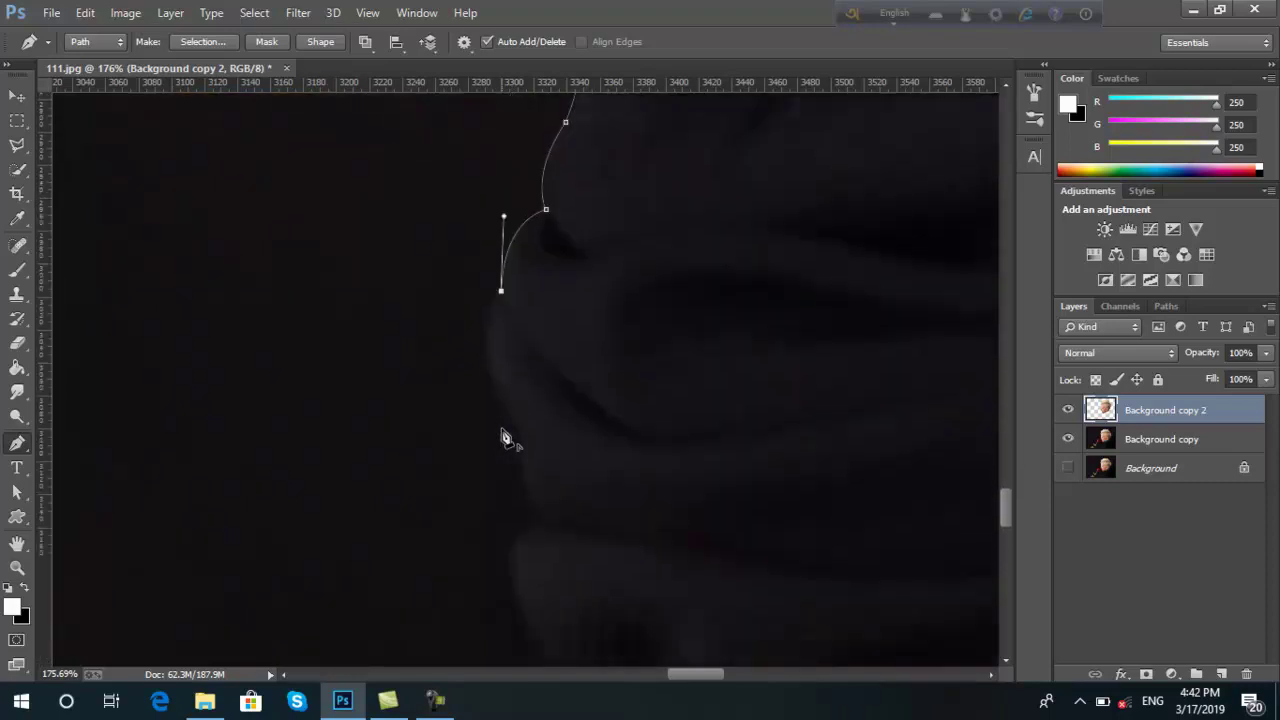
{"action": "scroll", "coordinate": [505, 425], "scroll_direction": "down", "scroll_amount": 2}
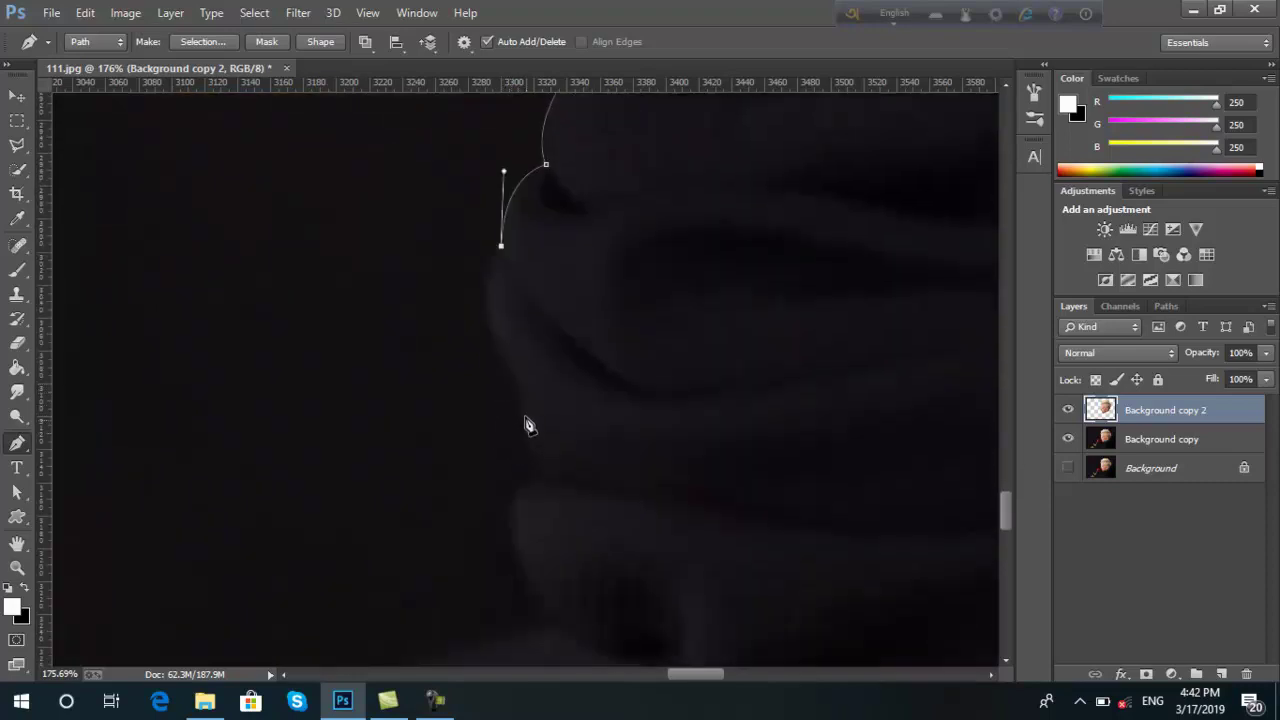
{"action": "left_click_drag", "start_coordinate": [518, 390], "coordinate": [577, 517]}
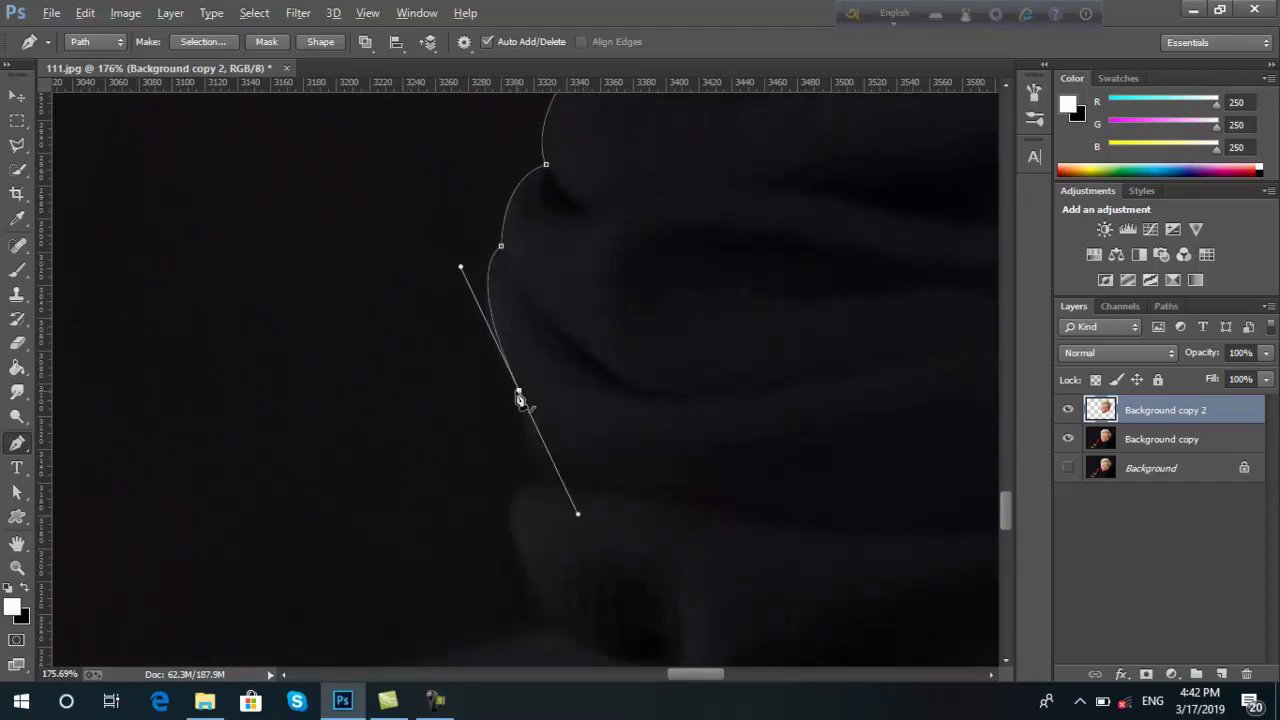
{"action": "left_click", "coordinate": [519, 391], "text": "alt"}
Step: Continue the path with corner anchors around the sweater fold
{"action": "scroll", "coordinate": [538, 474], "scroll_direction": "down", "scroll_amount": 2}
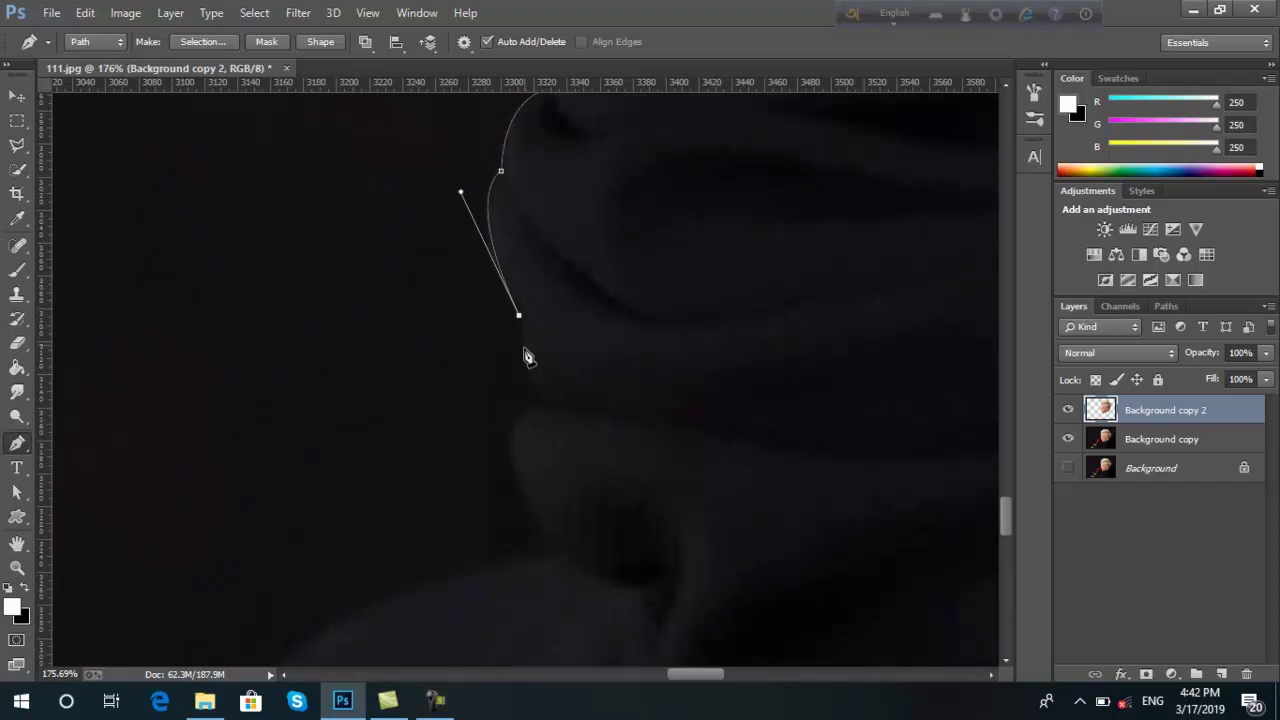
{"action": "left_click_drag", "start_coordinate": [524, 345], "coordinate": [524, 366]}
{"action": "left_click", "coordinate": [524, 346], "text": "alt"}
{"action": "scroll", "coordinate": [556, 423], "scroll_direction": "down", "scroll_amount": 2}
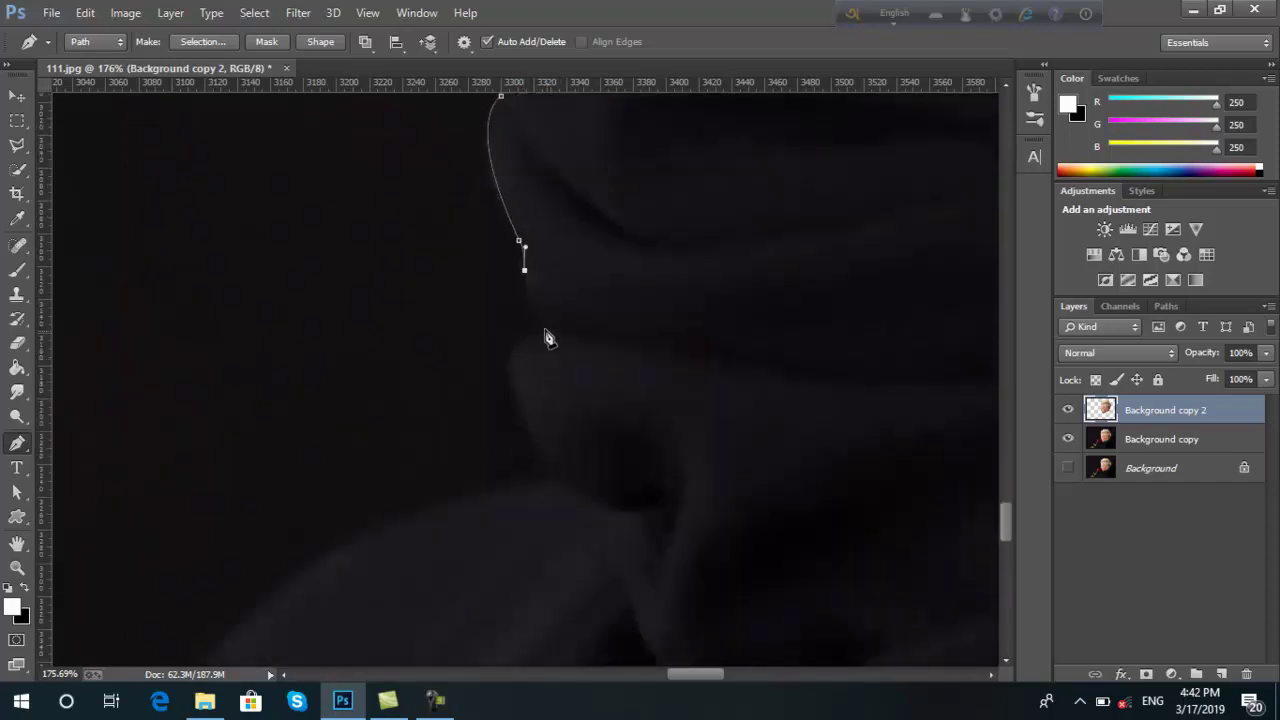
{"action": "left_click_drag", "start_coordinate": [543, 333], "coordinate": [566, 364]}
{"action": "left_click", "coordinate": [544, 335]}
{"action": "scroll", "coordinate": [566, 414], "scroll_direction": "down", "scroll_amount": 3}
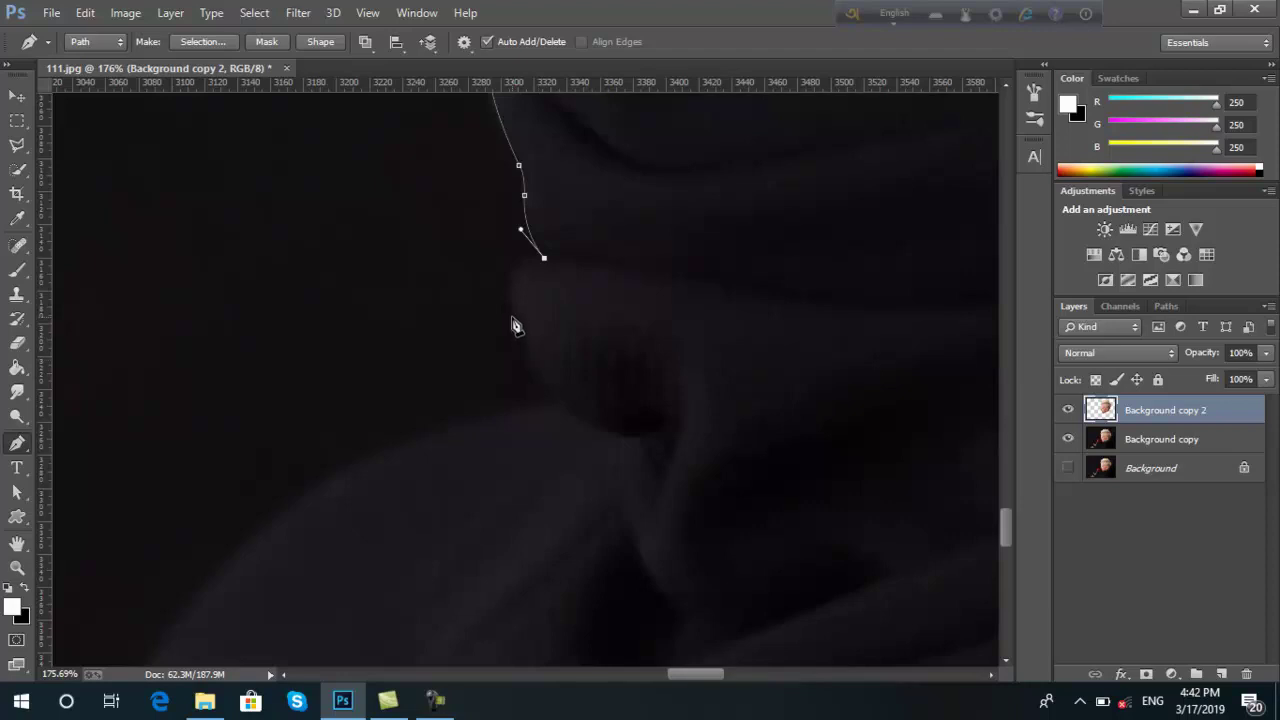
{"action": "mouse_move", "coordinate": [512, 317]}
{"action": "left_mouse_down"}
{"action": "mouse_move", "coordinate": [539, 388]}
{"action": "mouse_move", "coordinate": [538, 376]}
{"action": "left_mouse_up"}
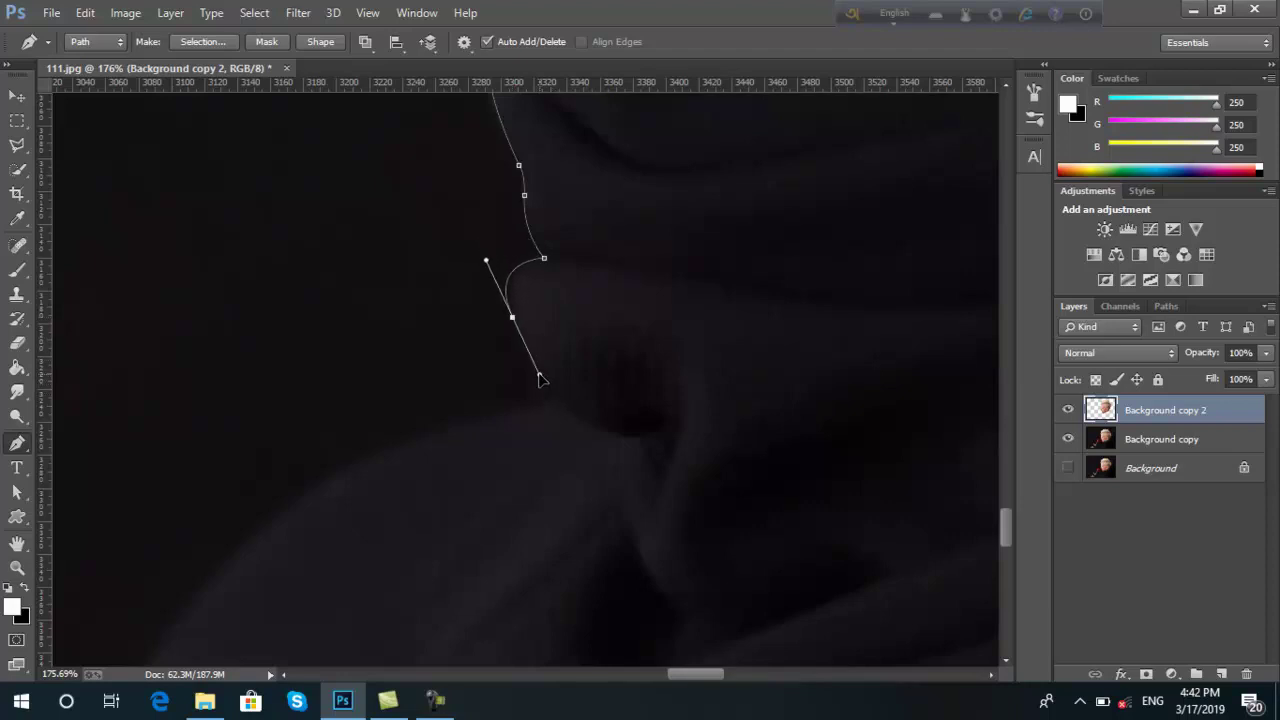
{"action": "left_click", "coordinate": [512, 318], "text": "alt"}
{"action": "scroll", "coordinate": [588, 434], "scroll_direction": "down", "scroll_amount": 1}
{"action": "scroll", "coordinate": [580, 410], "scroll_direction": "down", "scroll_amount": 2}
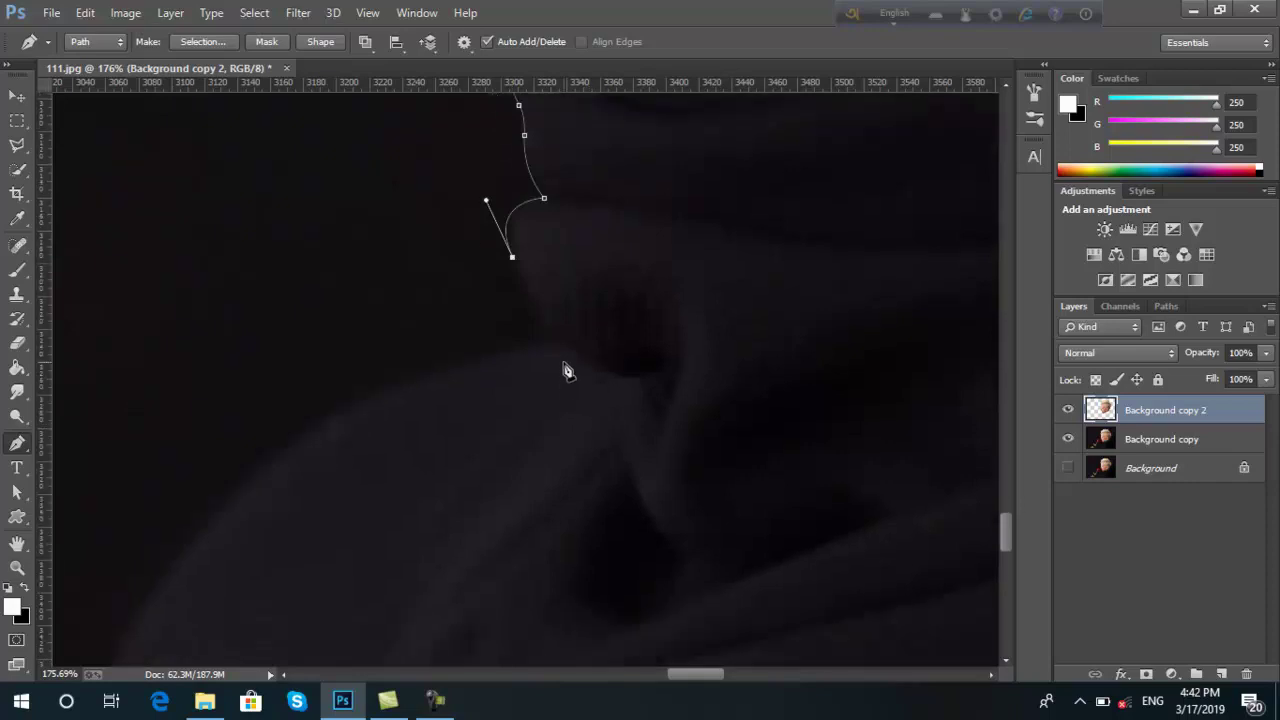
Step: Extend the path down the left shoulder edge with a curved corner anchor
{"action": "left_click_drag", "start_coordinate": [560, 349], "coordinate": [567, 363]}
{"action": "scroll", "coordinate": [497, 432], "scroll_direction": "down", "scroll_amount": 3}
{"action": "scroll", "coordinate": [526, 514], "scroll_direction": "down", "scroll_amount": 3}
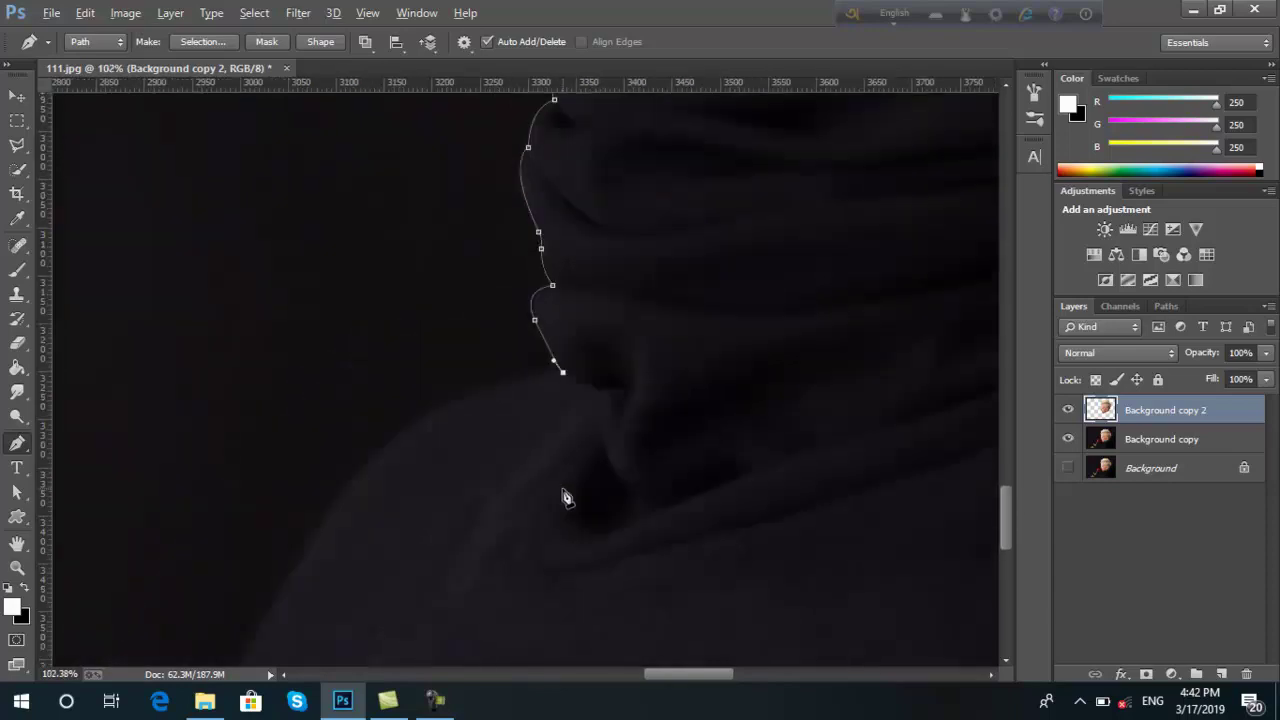
{"action": "scroll", "coordinate": [563, 494], "scroll_direction": "down", "scroll_amount": 3}
{"action": "scroll", "coordinate": [563, 494], "scroll_direction": "down", "scroll_amount": 3}
{"action": "scroll", "coordinate": [563, 494], "scroll_direction": "down", "scroll_amount": 1}
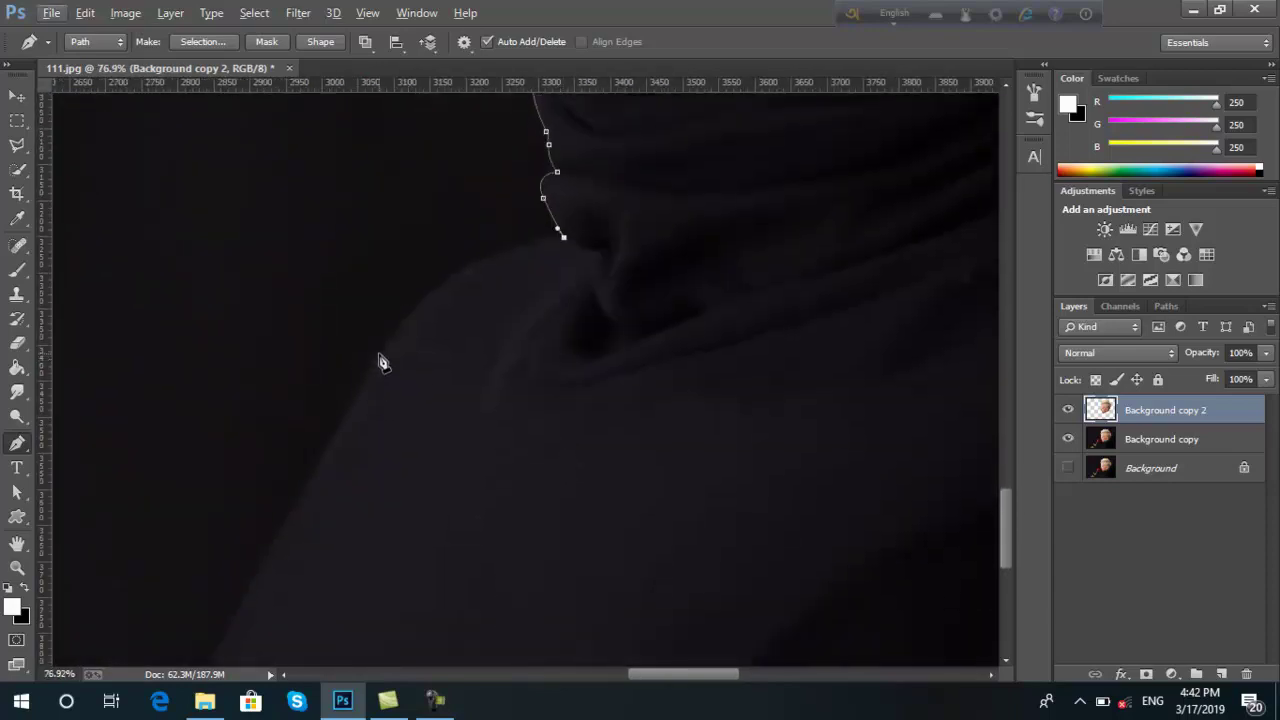
{"action": "mouse_move", "coordinate": [386, 350]}
{"action": "left_mouse_down"}
{"action": "mouse_move", "coordinate": [363, 423]}
{"action": "mouse_move", "coordinate": [307, 474]}
{"action": "left_mouse_up"}
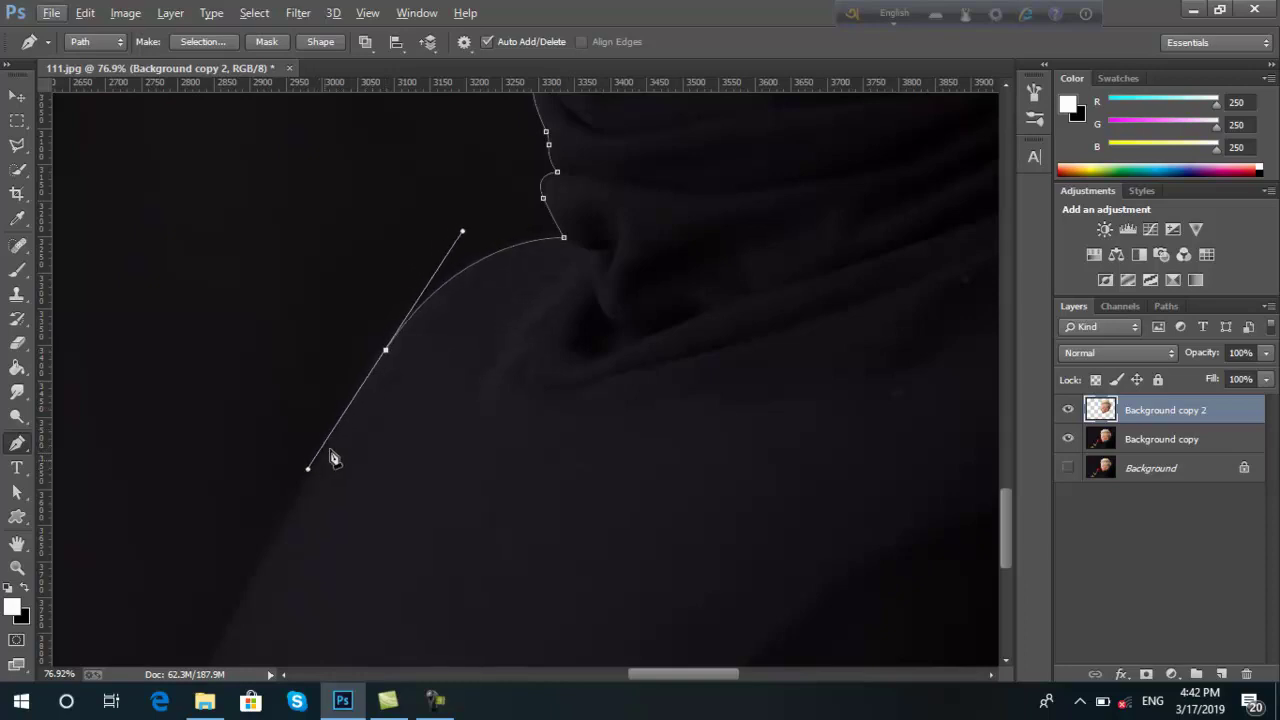
{"action": "left_click", "coordinate": [386, 352]}
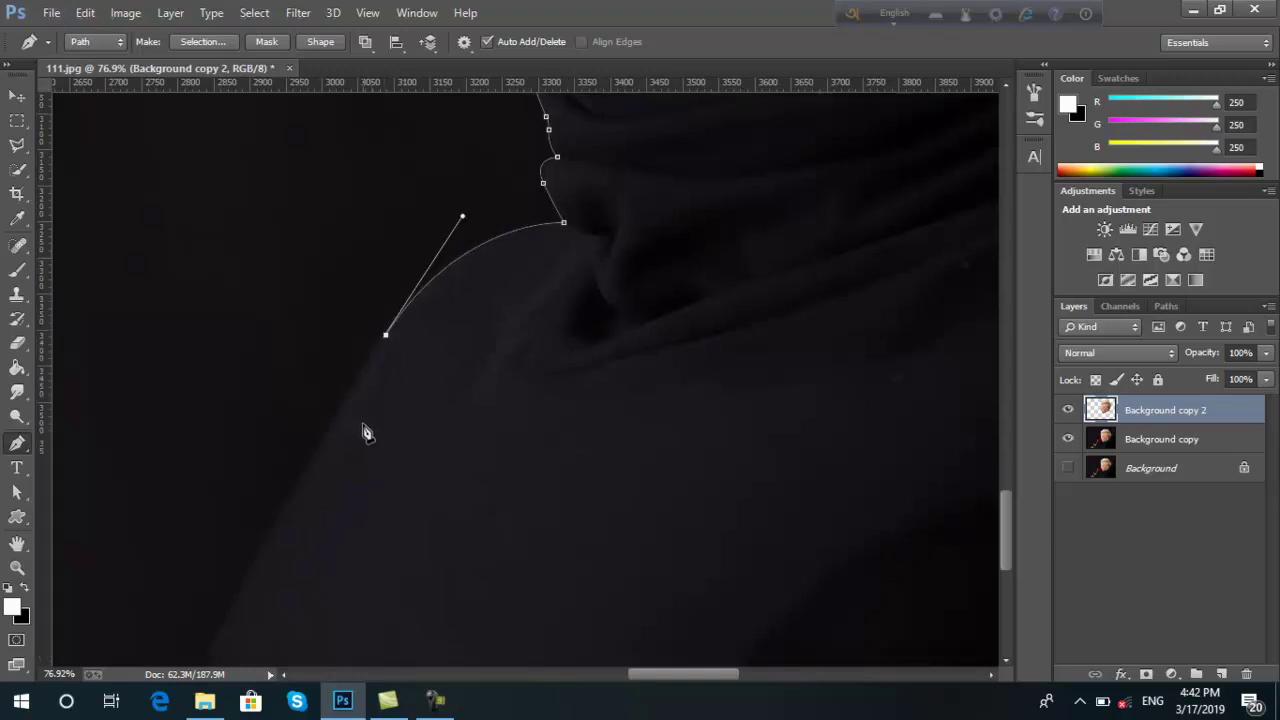
{"action": "scroll", "coordinate": [363, 429], "scroll_direction": "down", "scroll_amount": 5}
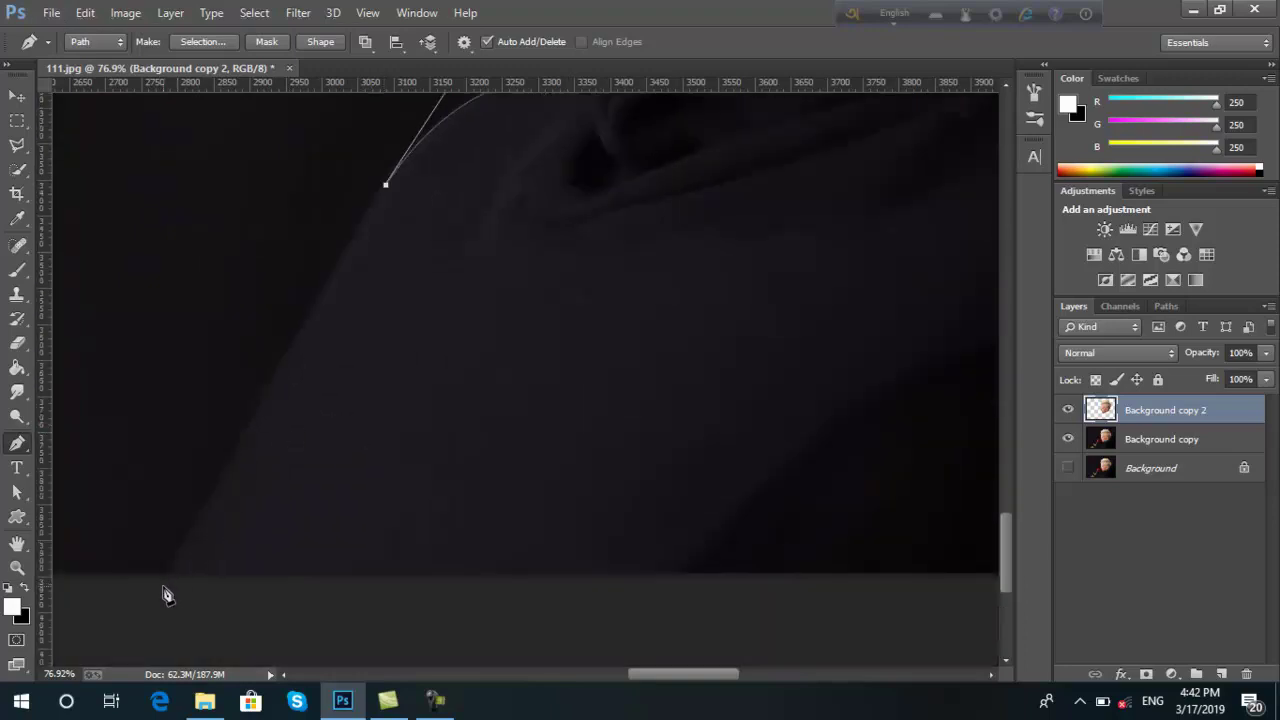
Step: Curve the path further down the shoulder and run it across the jacket's bottom edge
{"action": "mouse_move", "coordinate": [161, 581]}
{"action": "left_mouse_down"}
{"action": "mouse_move", "coordinate": [163, 629]}
{"action": "mouse_move", "coordinate": [143, 617]}
{"action": "mouse_move", "coordinate": [114, 649]}
{"action": "mouse_move", "coordinate": [125, 660]}
{"action": "mouse_move", "coordinate": [106, 649]}
{"action": "mouse_move", "coordinate": [96, 672]}
{"action": "mouse_move", "coordinate": [99, 641]}
{"action": "left_mouse_up"}
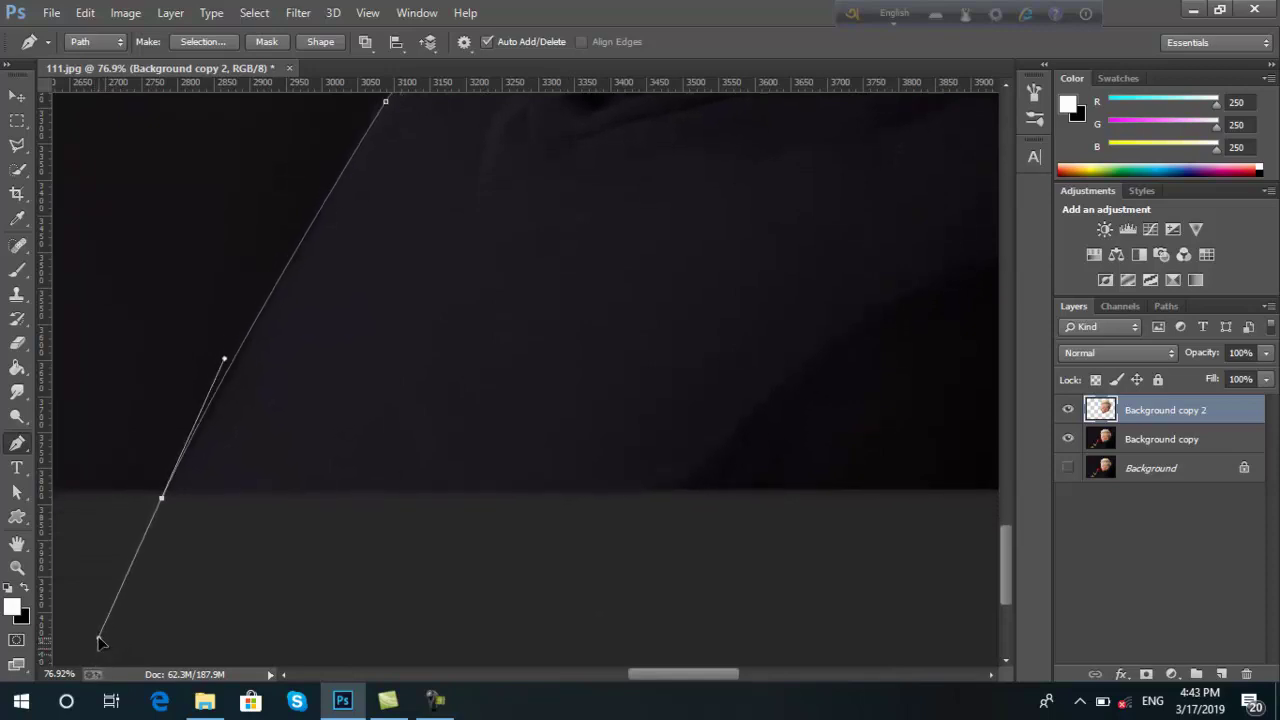
{"action": "left_click", "coordinate": [161, 497], "text": "alt"}
{"action": "left_click_drag", "start_coordinate": [709, 673], "coordinate": [776, 673]}
{"action": "scroll", "coordinate": [735, 428], "scroll_direction": "down", "scroll_amount": 3}
{"action": "scroll", "coordinate": [794, 423], "scroll_direction": "down", "scroll_amount": 2}
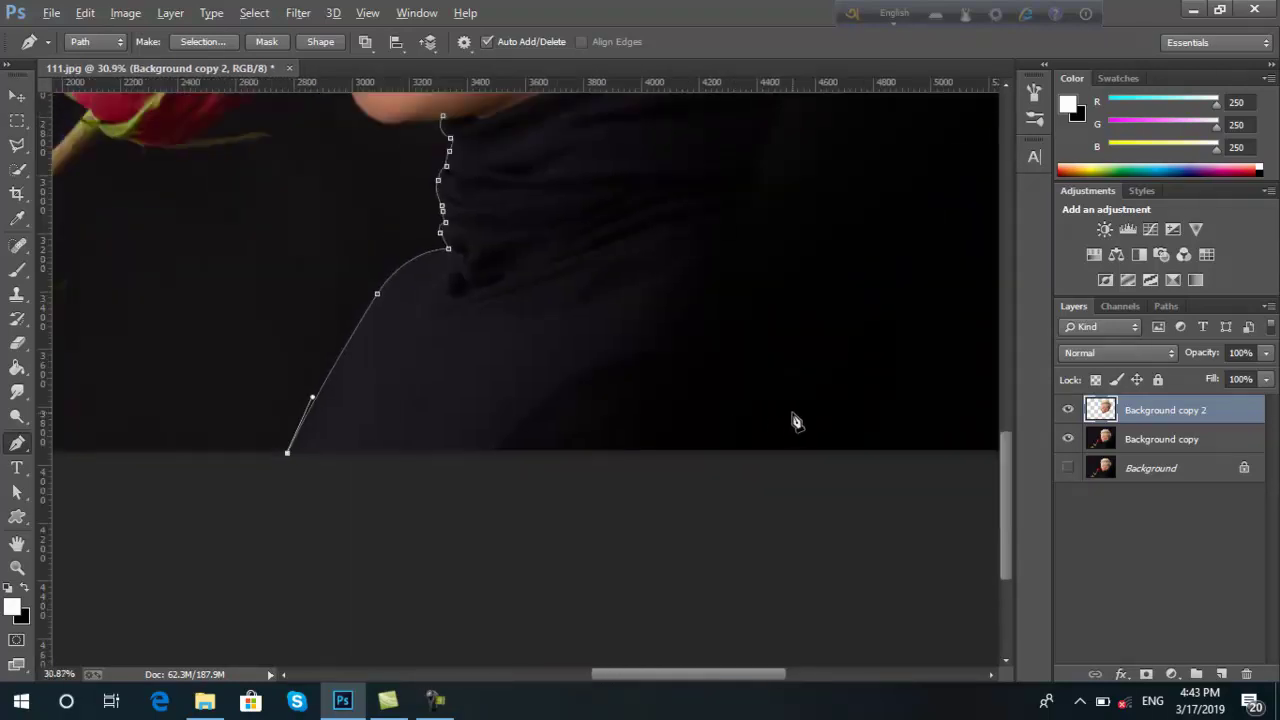
{"action": "scroll", "coordinate": [814, 420], "scroll_direction": "down", "scroll_amount": 2}
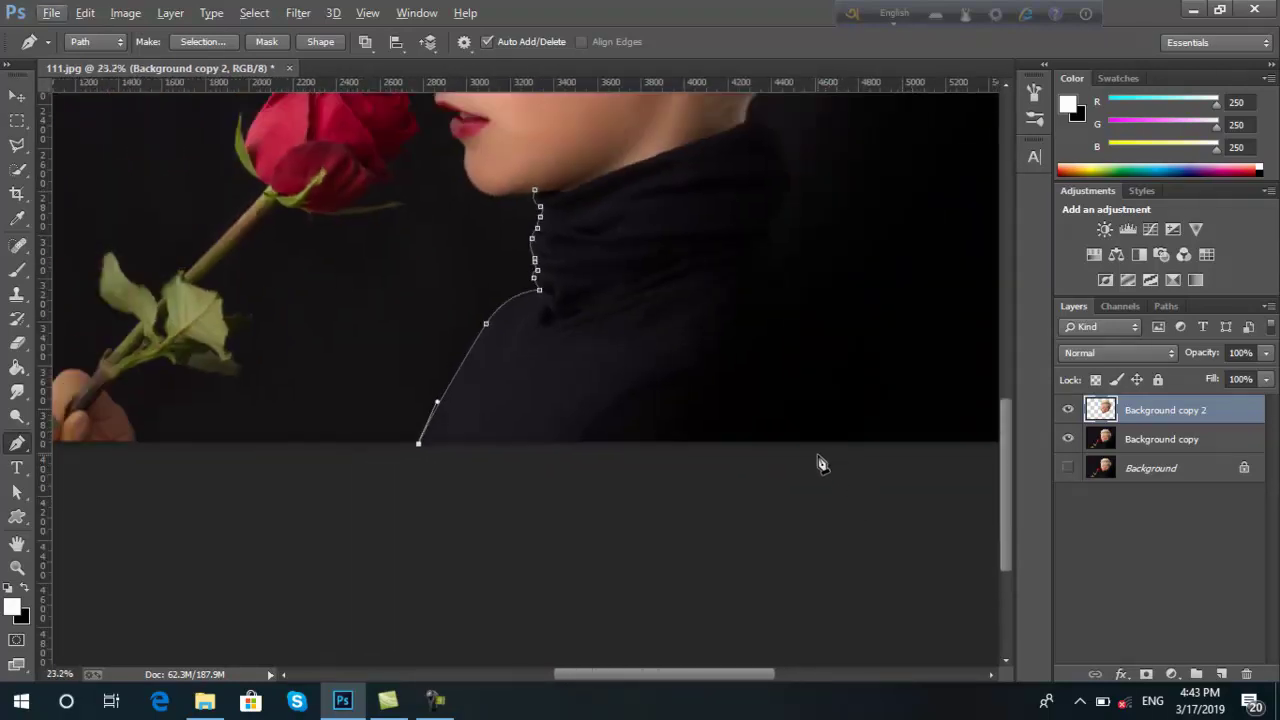
{"action": "left_click", "coordinate": [798, 457]}
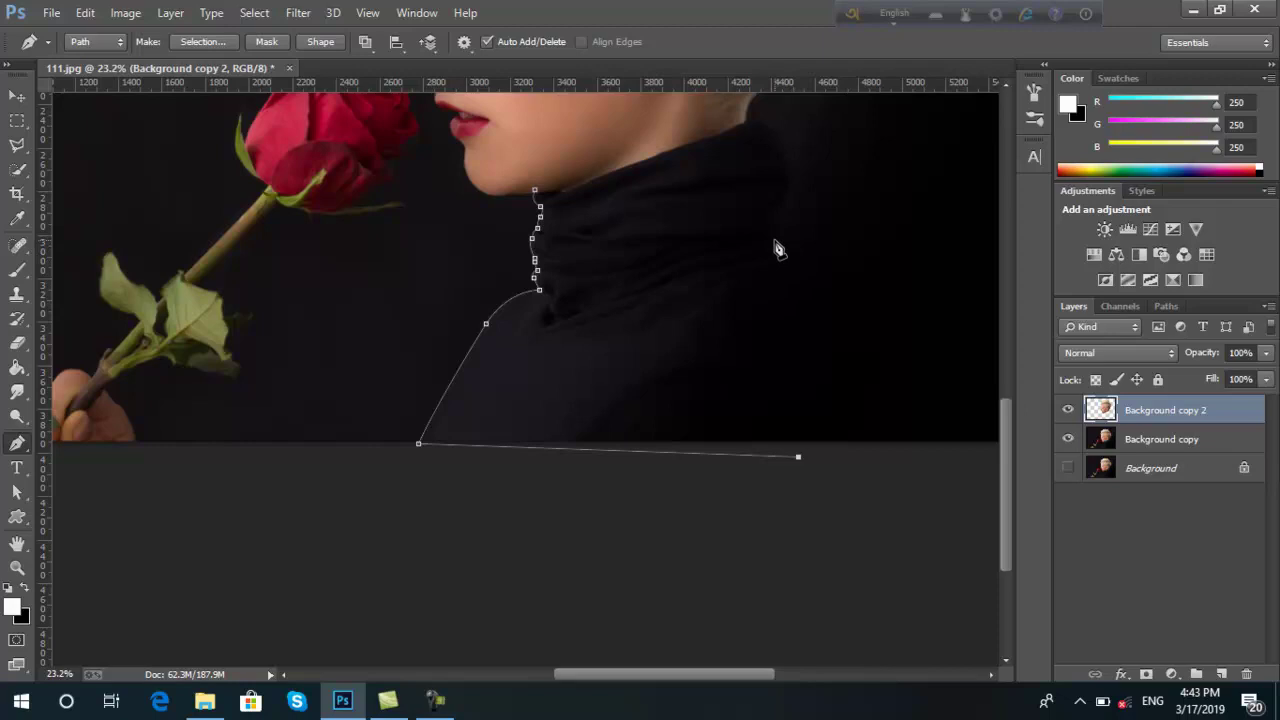
Step: Add curved anchors up the jacket's right side and collar toward the ear
{"action": "left_click_drag", "start_coordinate": [779, 238], "coordinate": [665, 231]}
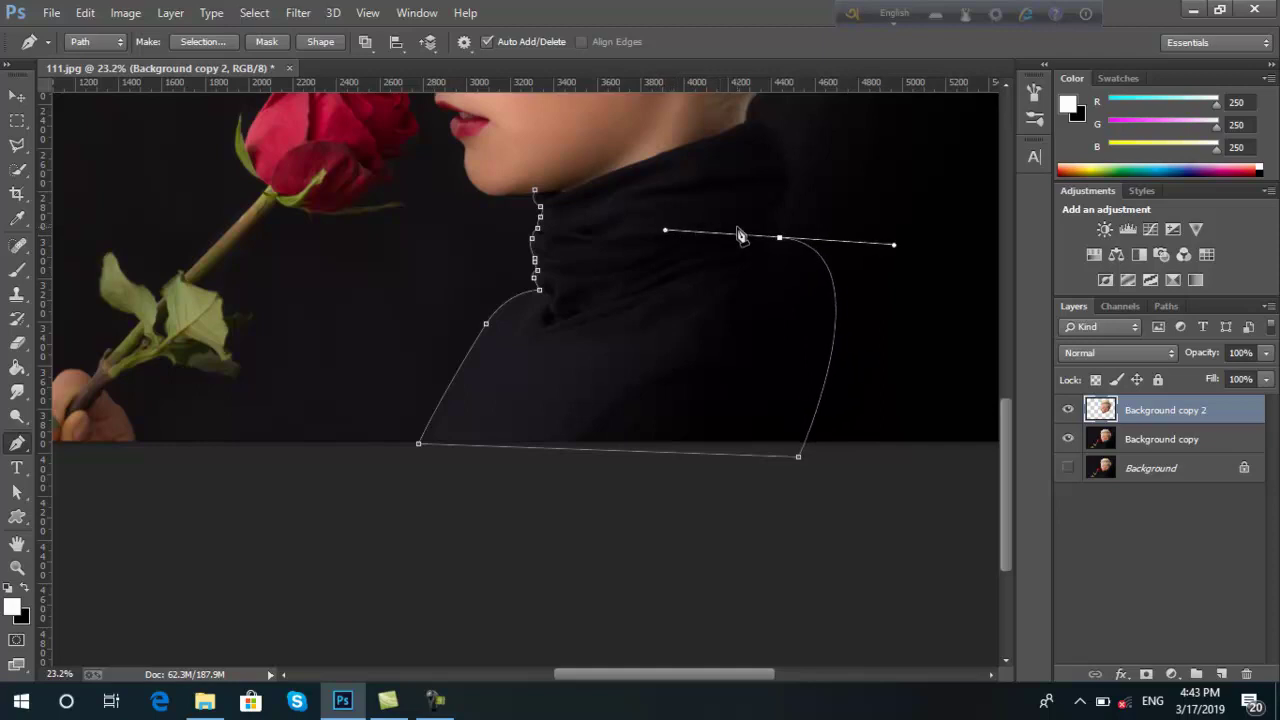
{"action": "scroll", "coordinate": [778, 240], "scroll_direction": "up", "scroll_amount": 5}
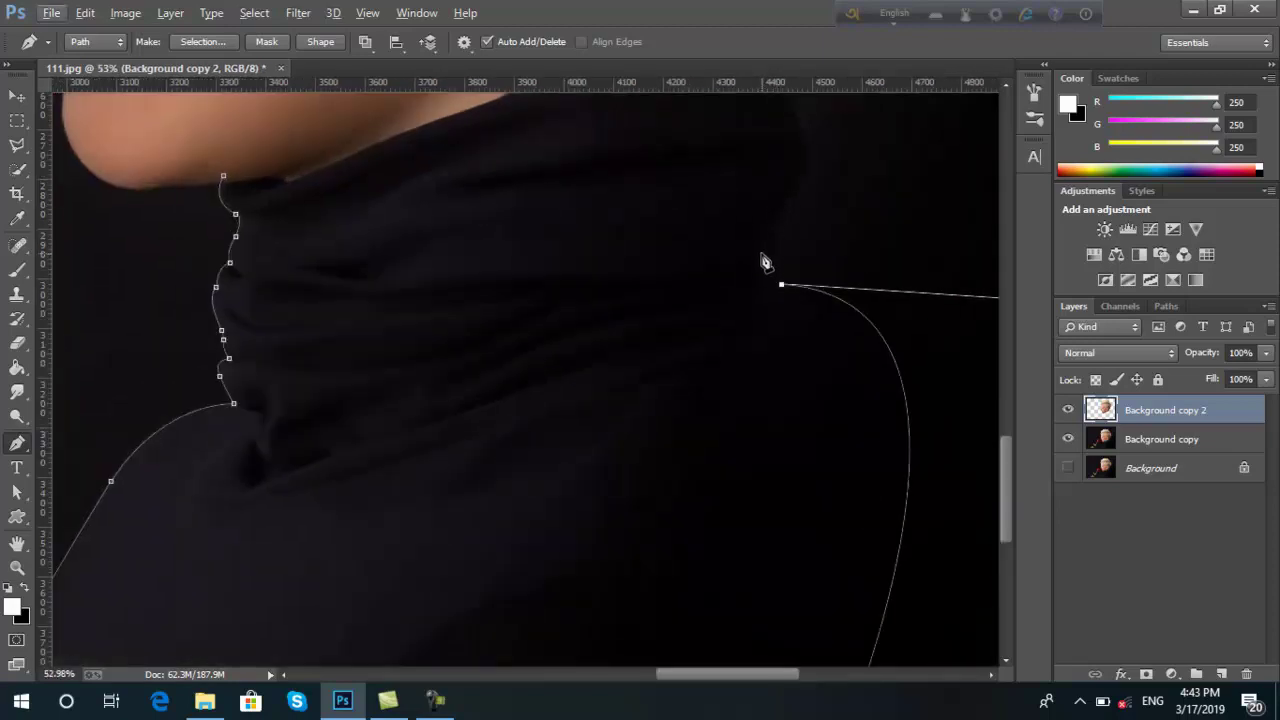
{"action": "left_click", "coordinate": [763, 245]}
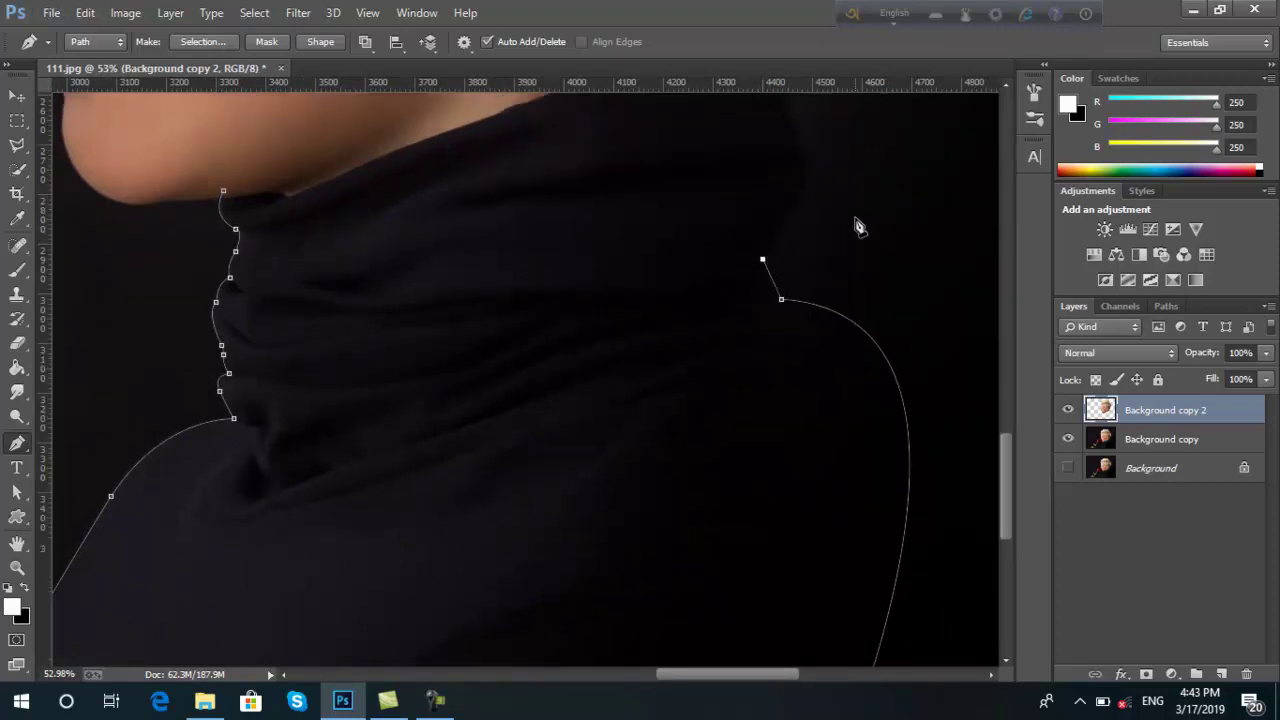
{"action": "scroll", "coordinate": [855, 225], "scroll_direction": "up", "scroll_amount": 3}
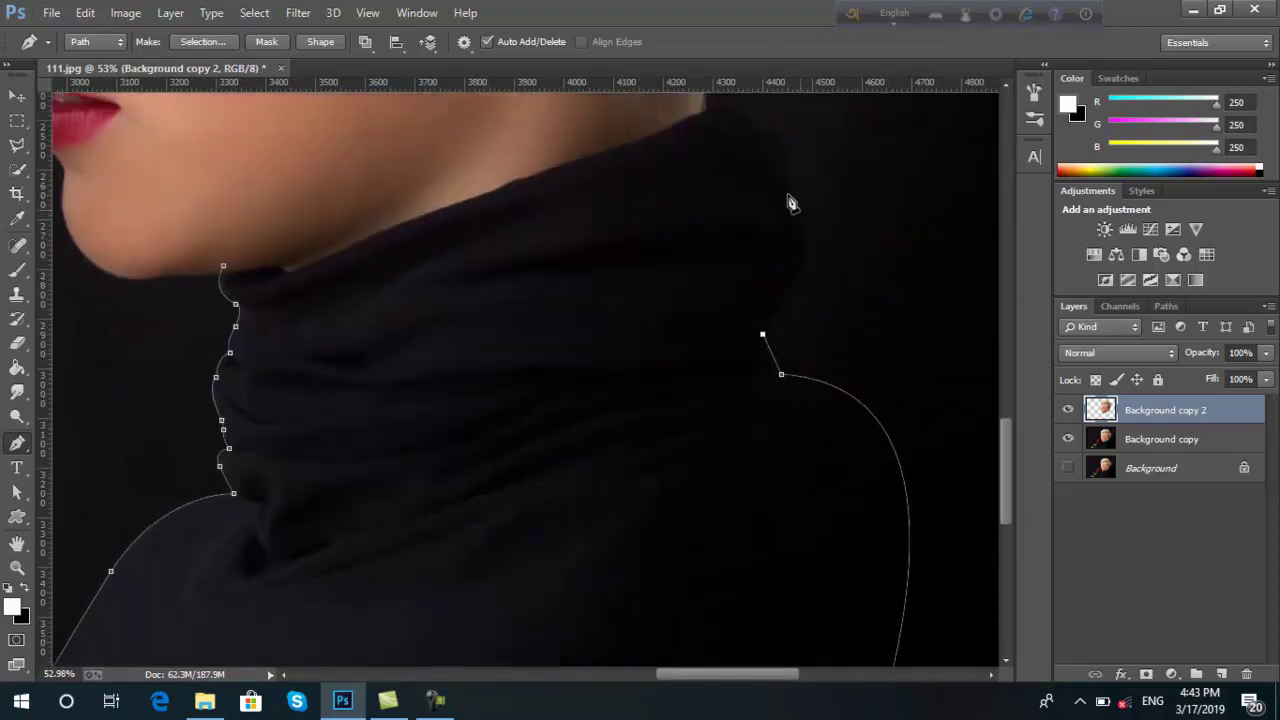
{"action": "left_click_drag", "start_coordinate": [800, 210], "coordinate": [773, 161]}
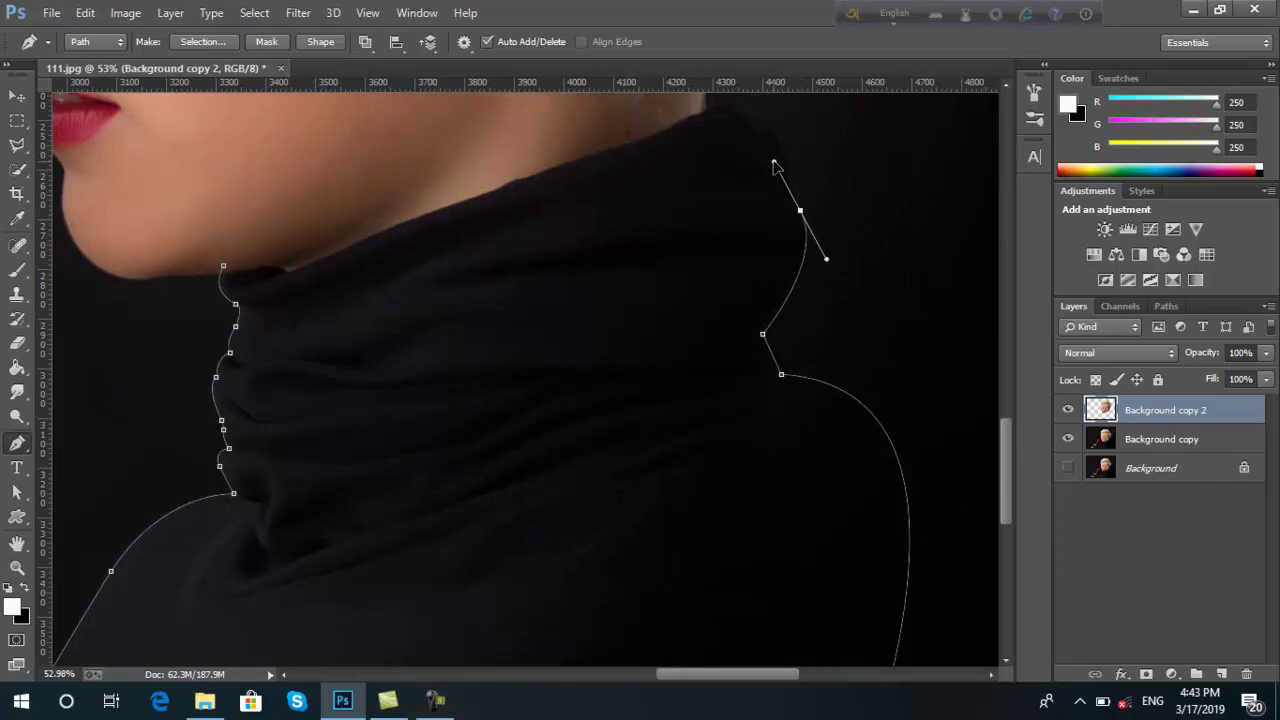
{"action": "scroll", "coordinate": [837, 186], "scroll_direction": "up", "scroll_amount": 2}
{"action": "scroll", "coordinate": [820, 177], "scroll_direction": "up", "scroll_amount": 5}
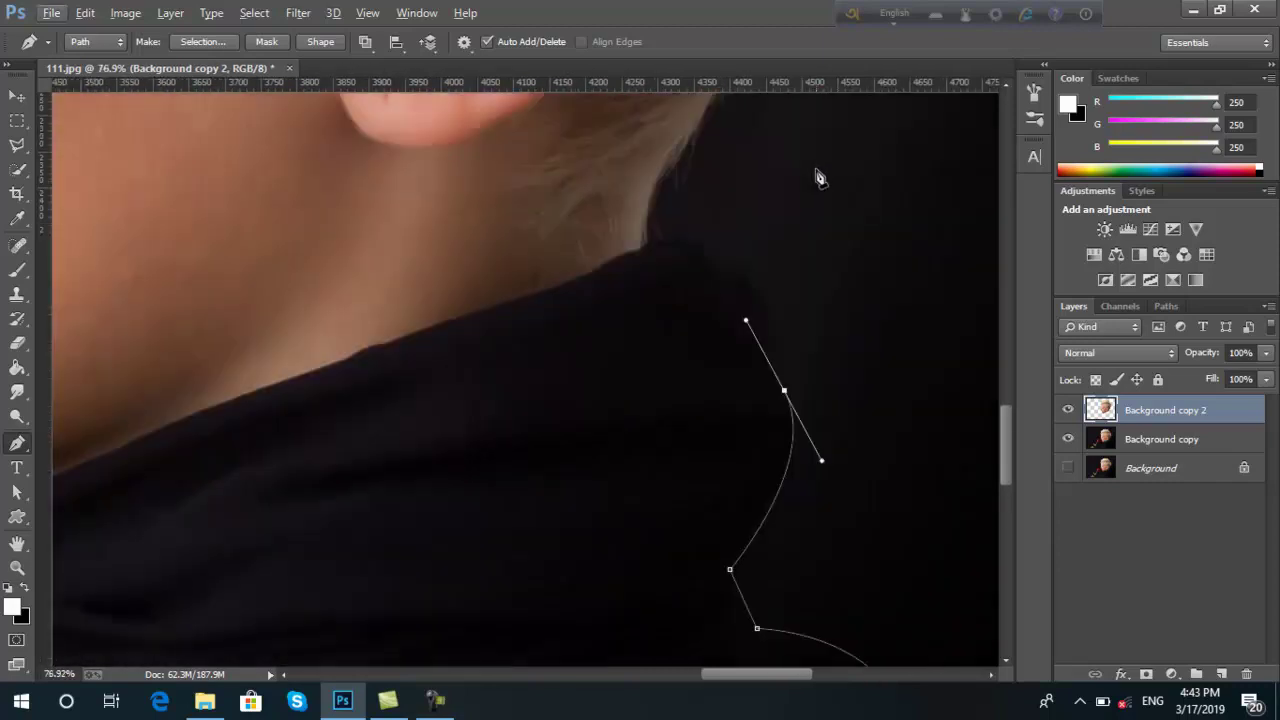
{"action": "scroll", "coordinate": [821, 230], "scroll_direction": "up", "scroll_amount": 1}
Step: Add corner anchors up the collar edge to where the collar meets the neck
{"action": "left_click", "coordinate": [784, 436], "text": "alt"}
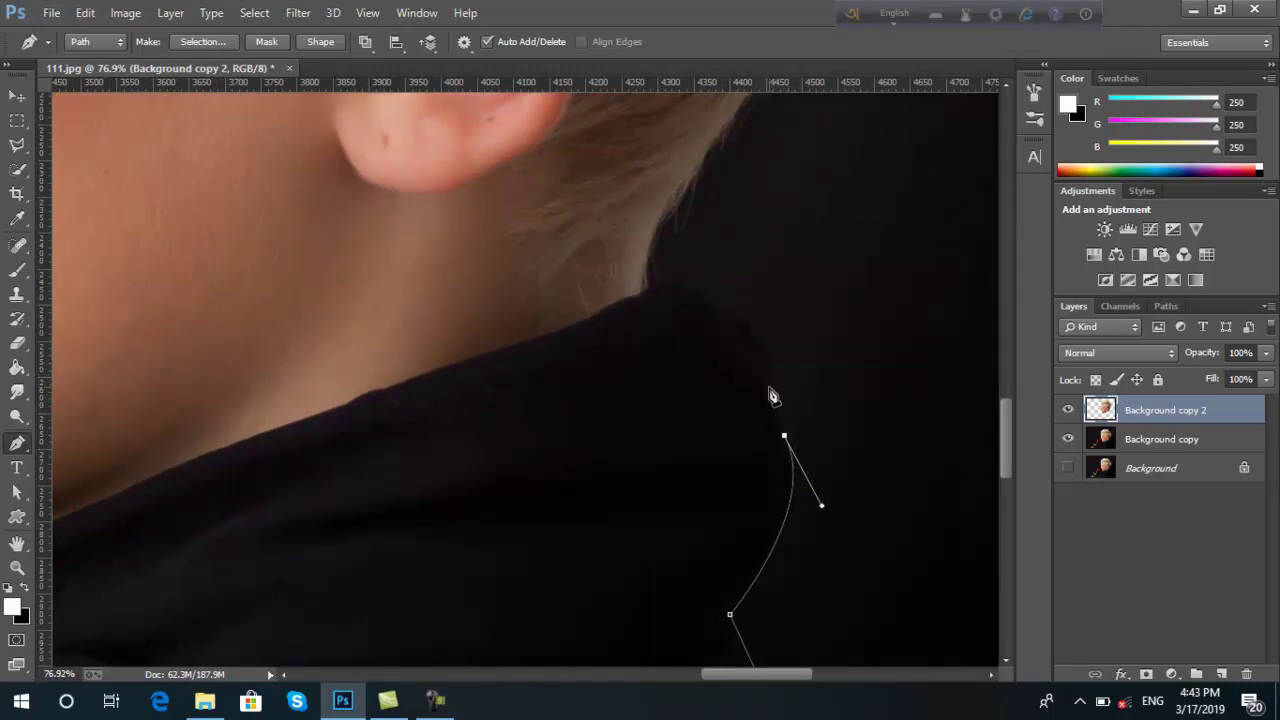
{"action": "left_click", "coordinate": [769, 387]}
{"action": "left_click_drag", "start_coordinate": [705, 287], "coordinate": [601, 227]}
{"action": "left_click", "coordinate": [706, 287], "text": "alt"}
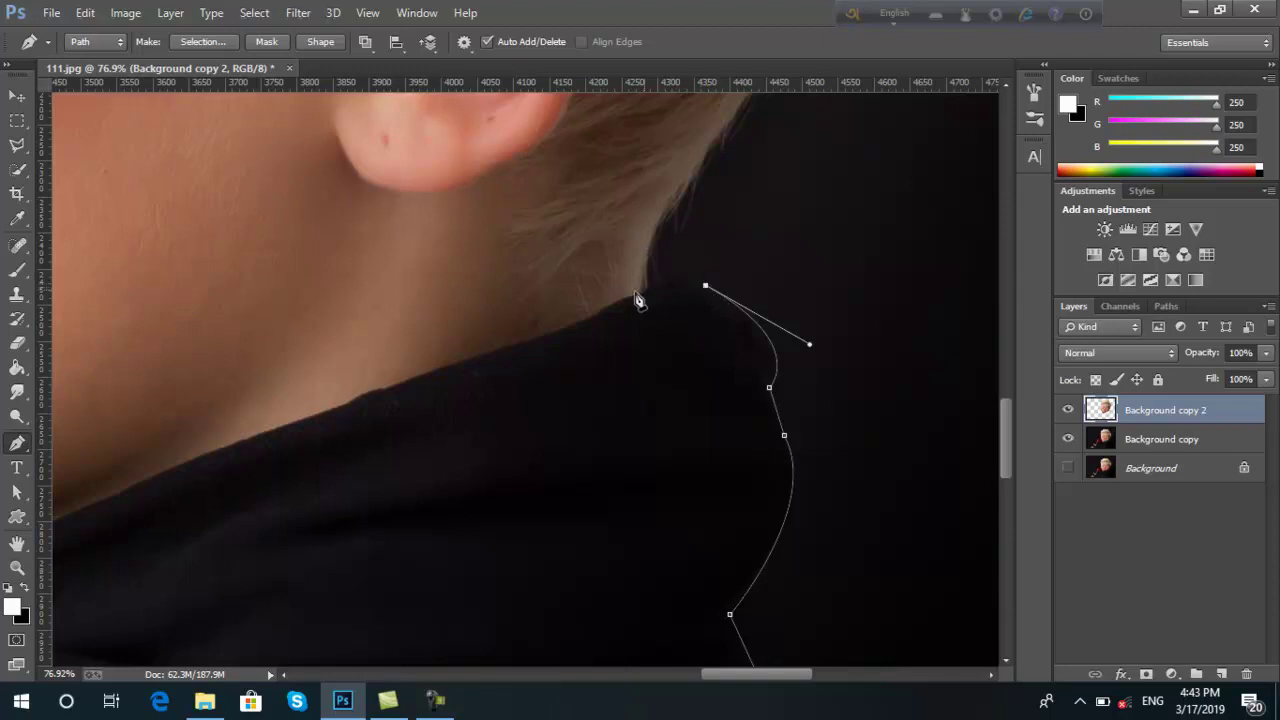
{"action": "left_click_drag", "start_coordinate": [644, 290], "coordinate": [612, 312]}
{"action": "left_click", "coordinate": [644, 290], "text": "alt"}
Step: Place an anchor at the nape below the hair and close the path at the start
{"action": "scroll", "coordinate": [647, 282], "scroll_direction": "up", "scroll_amount": 4}
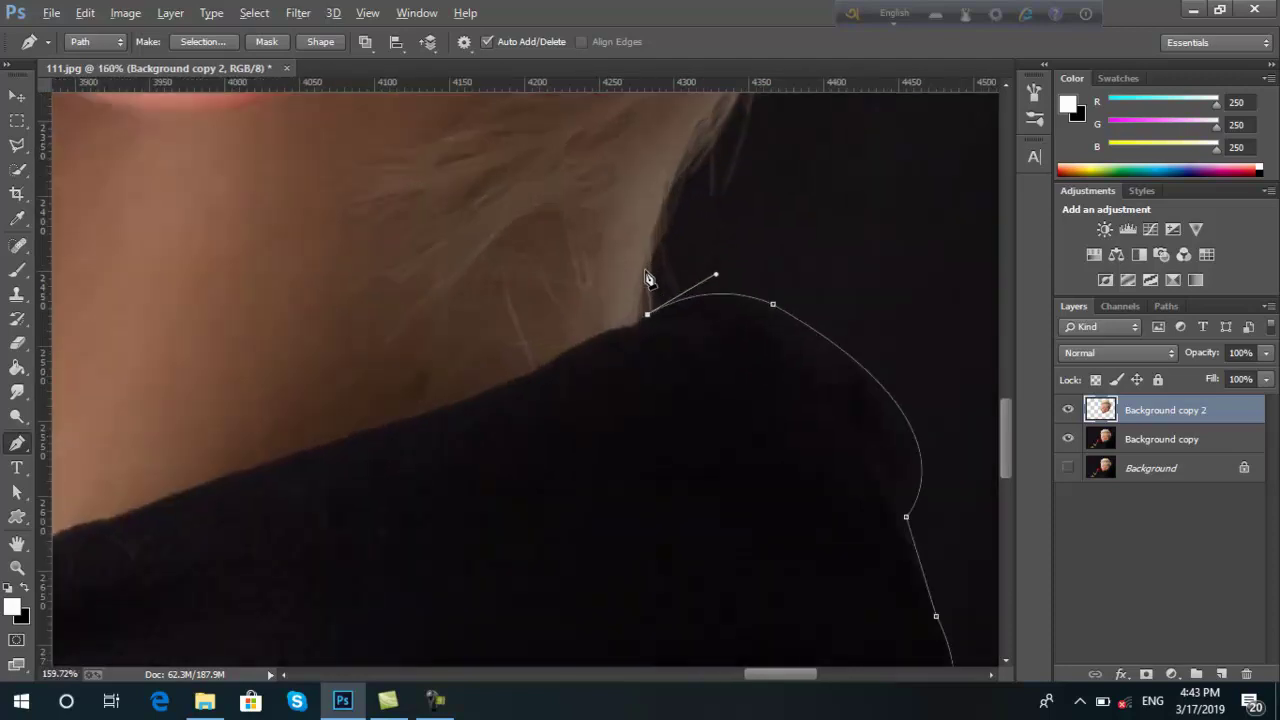
{"action": "scroll", "coordinate": [649, 280], "scroll_direction": "up", "scroll_amount": 1}
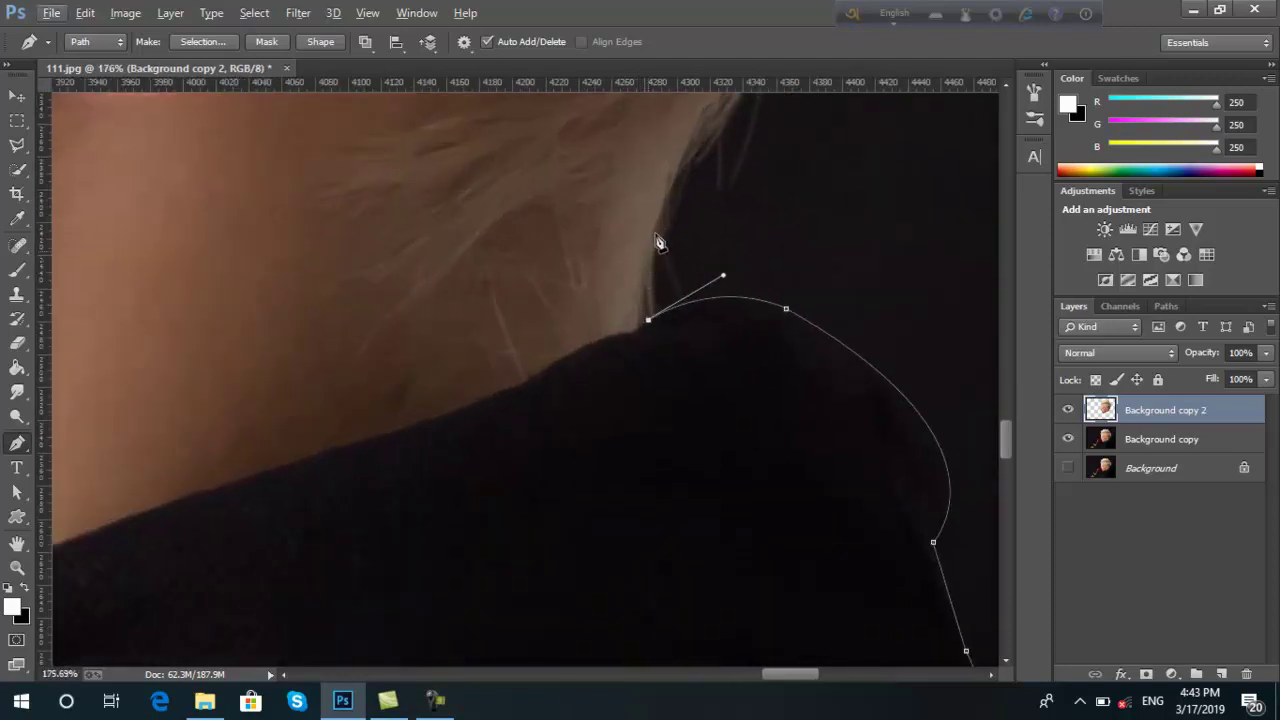
{"action": "left_click_drag", "start_coordinate": [648, 250], "coordinate": [670, 147]}
{"action": "left_click", "coordinate": [649, 254]}
{"action": "left_click_drag", "start_coordinate": [795, 669], "coordinate": [750, 666]}
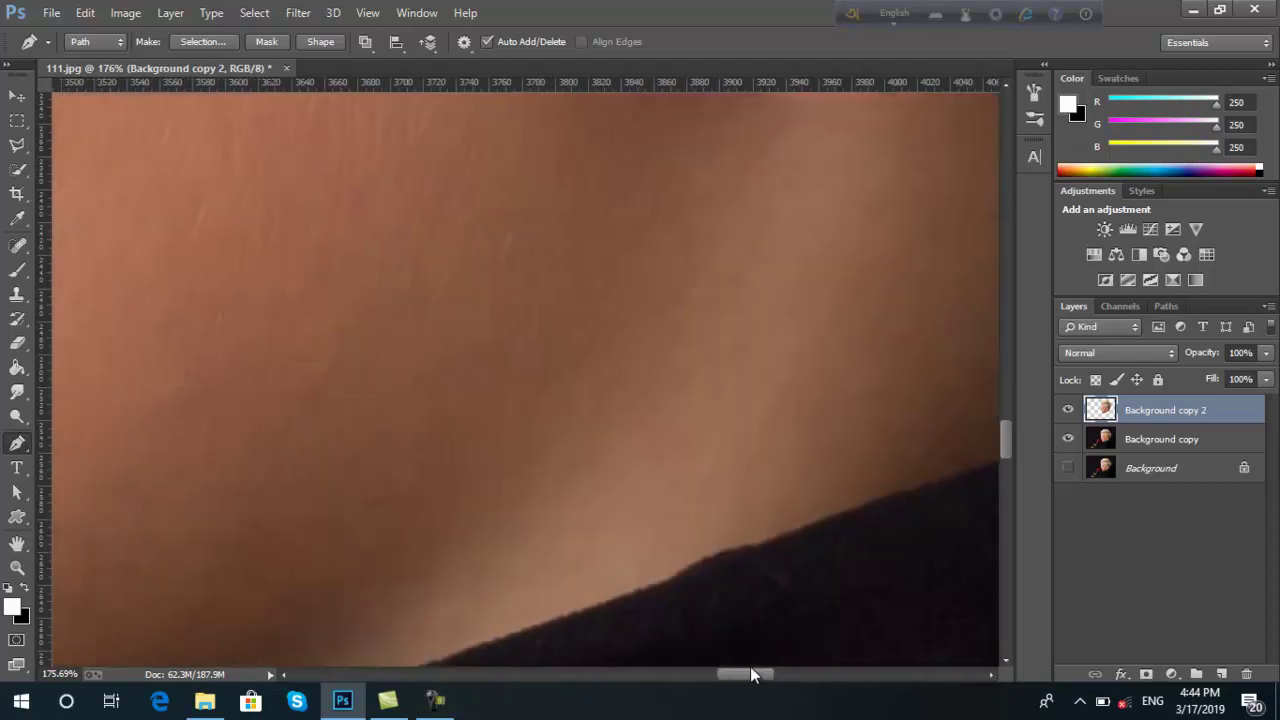
{"action": "scroll", "coordinate": [686, 466], "scroll_direction": "down", "scroll_amount": 5}
{"action": "scroll", "coordinate": [686, 466], "scroll_direction": "down", "scroll_amount": 2}
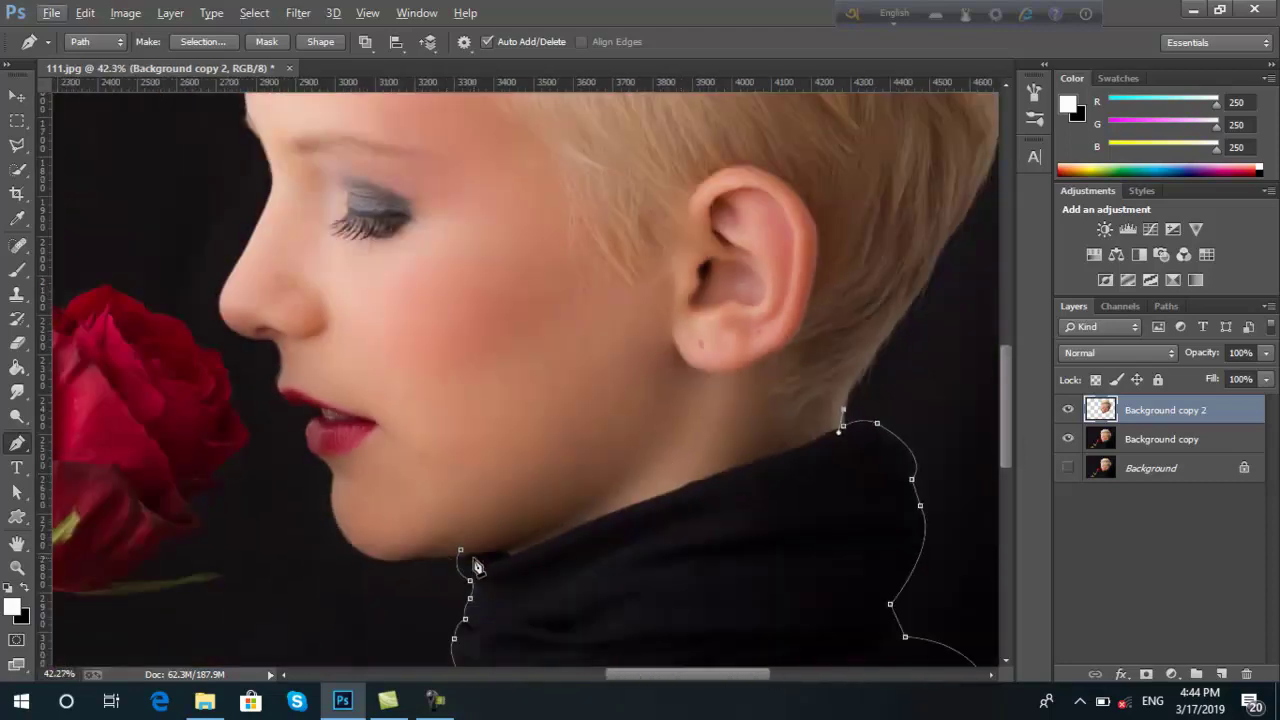
{"action": "left_click", "coordinate": [842, 425]}
{"action": "scroll", "coordinate": [763, 488], "scroll_direction": "down", "scroll_amount": 1}
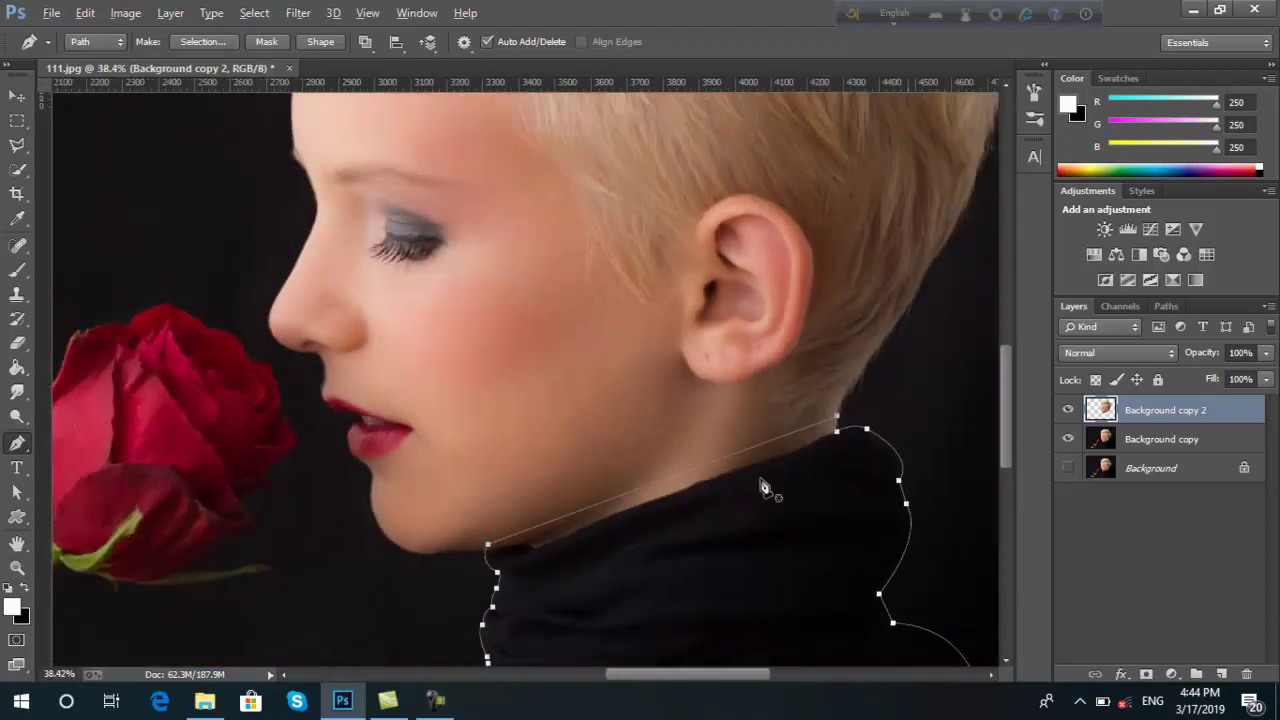
{"action": "scroll", "coordinate": [763, 488], "scroll_direction": "down", "scroll_amount": 8}
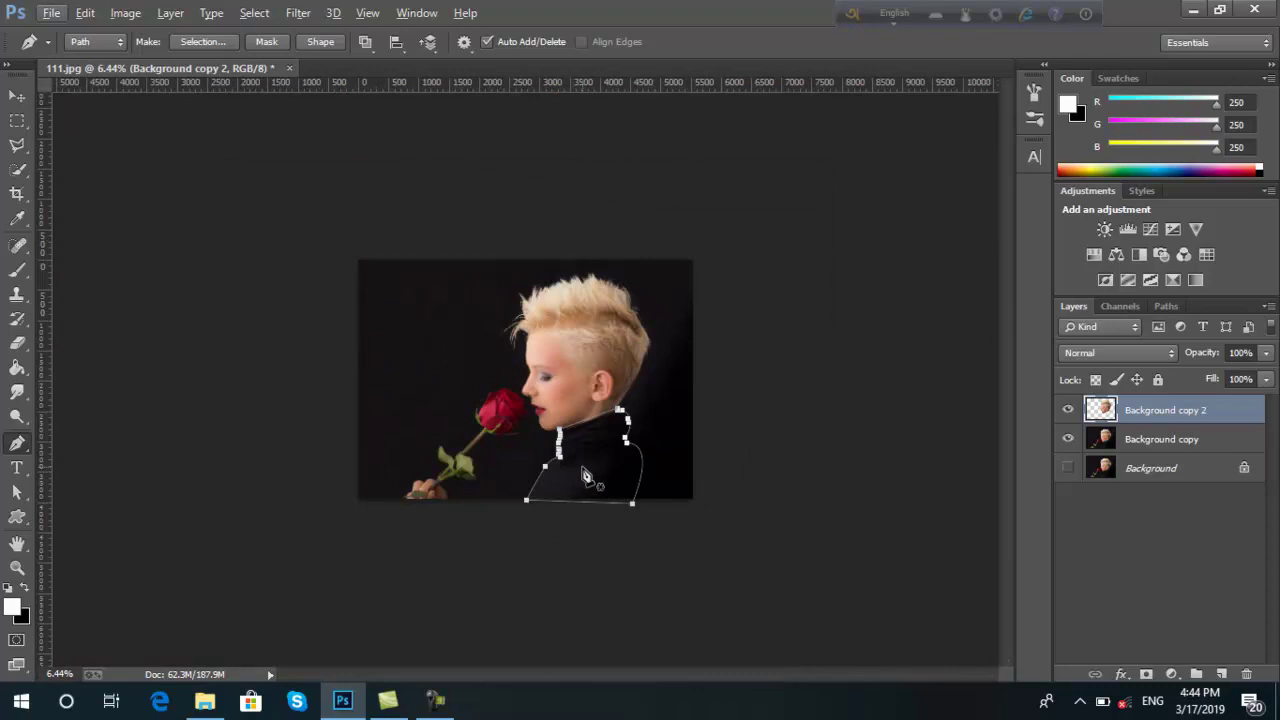
Step: Convert the jacket path to a selection with 0 px feather and select Background copy
{"action": "right_click", "coordinate": [587, 476]}
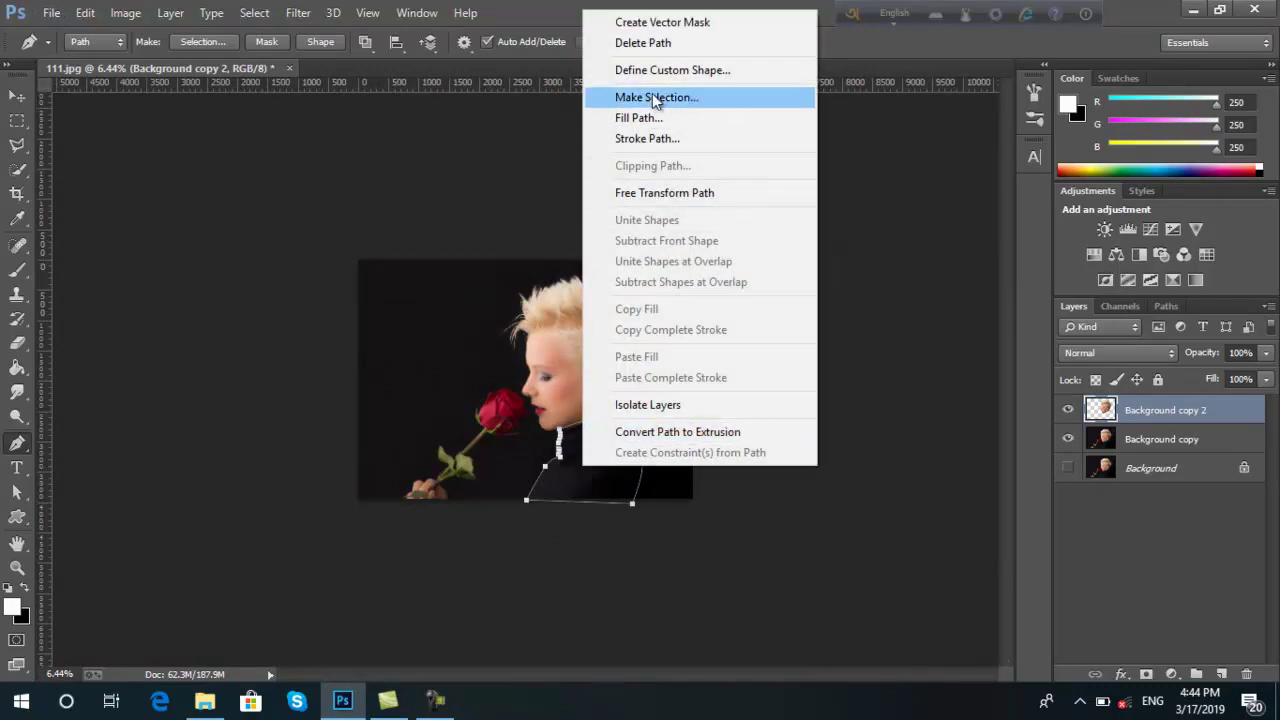
{"action": "left_click", "coordinate": [655, 97]}
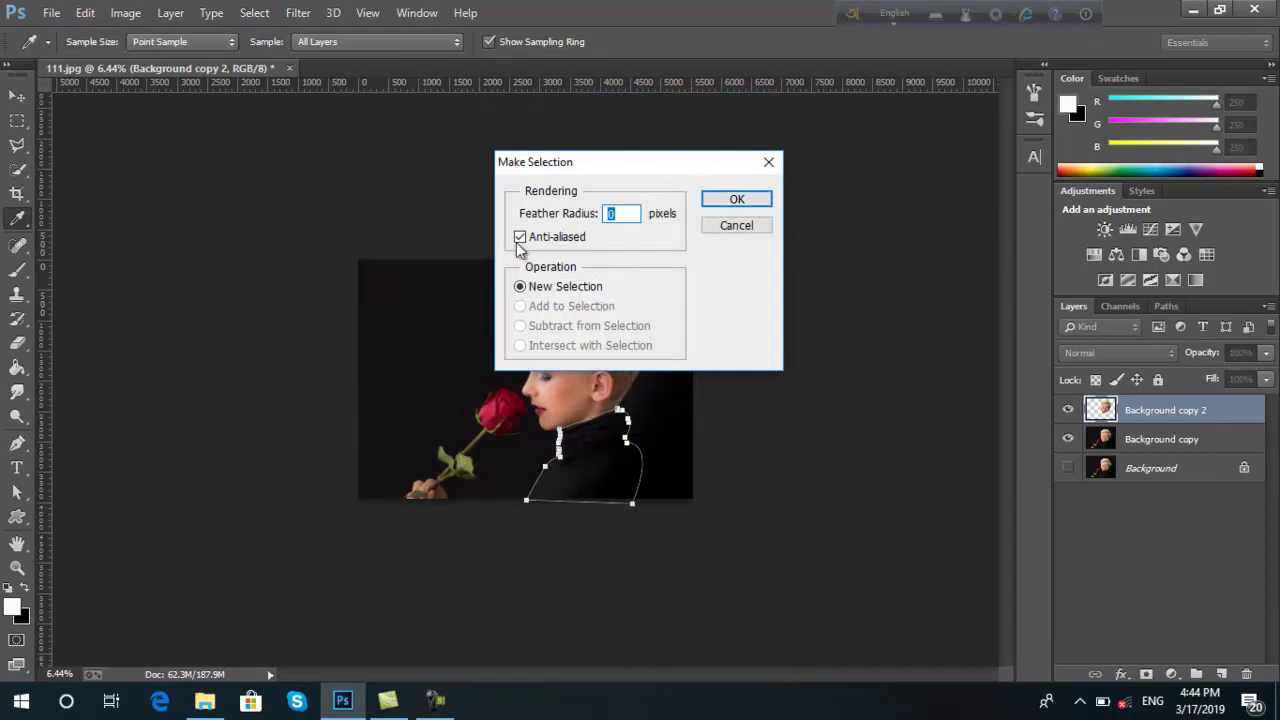
{"action": "left_click", "coordinate": [737, 199]}
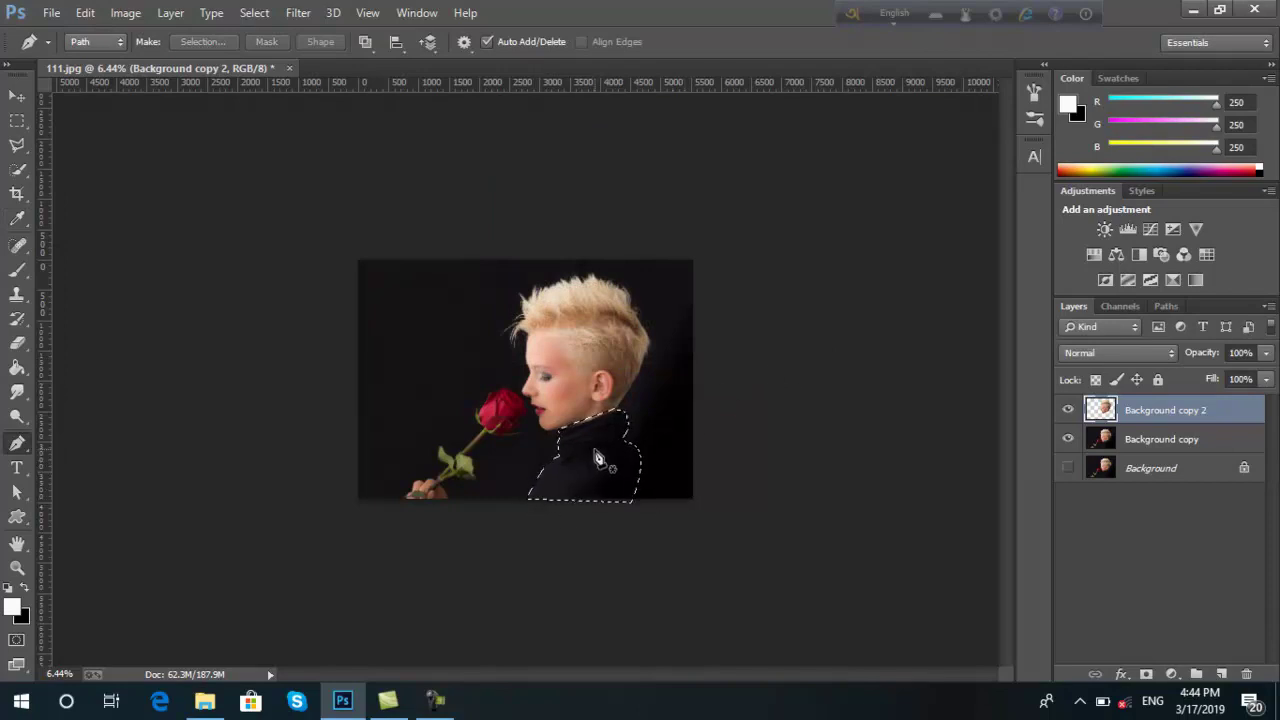
{"action": "left_click", "coordinate": [1172, 441]}
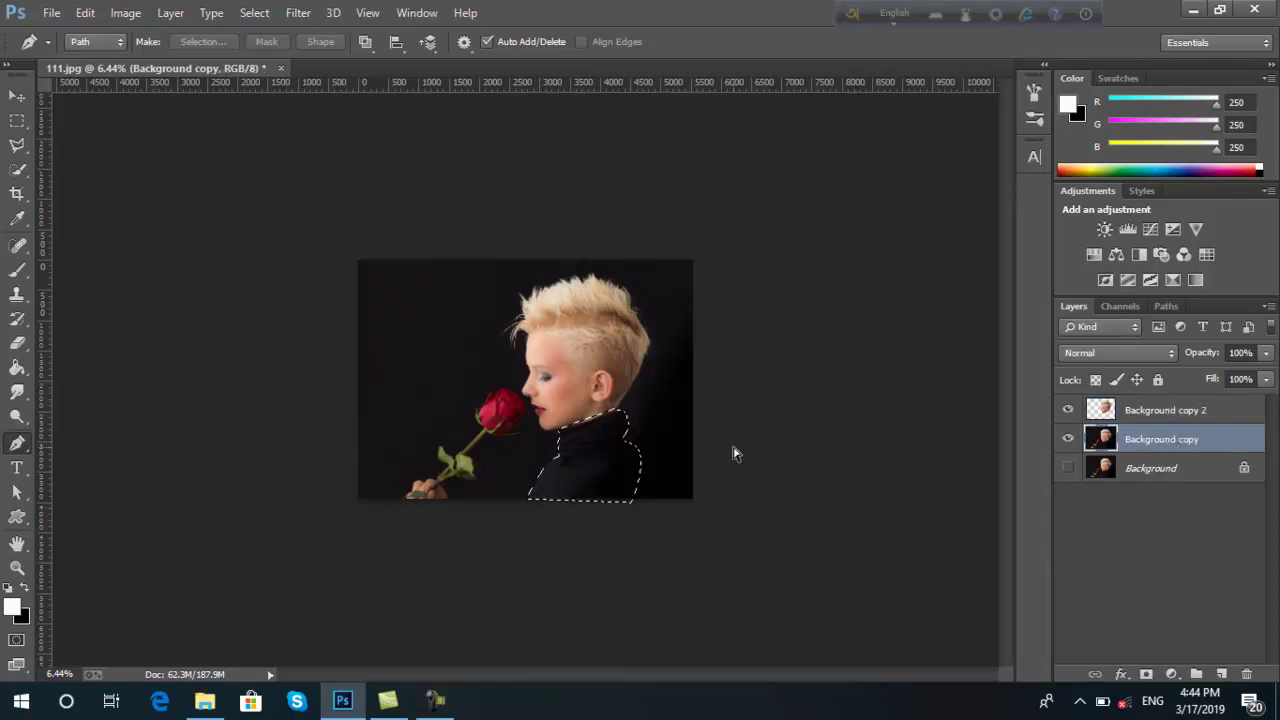
Step: Copy the selected jacket to Layer 1, hide Background copy, and fit the canvas in view
{"action": "key", "text": "ctrl+j"}
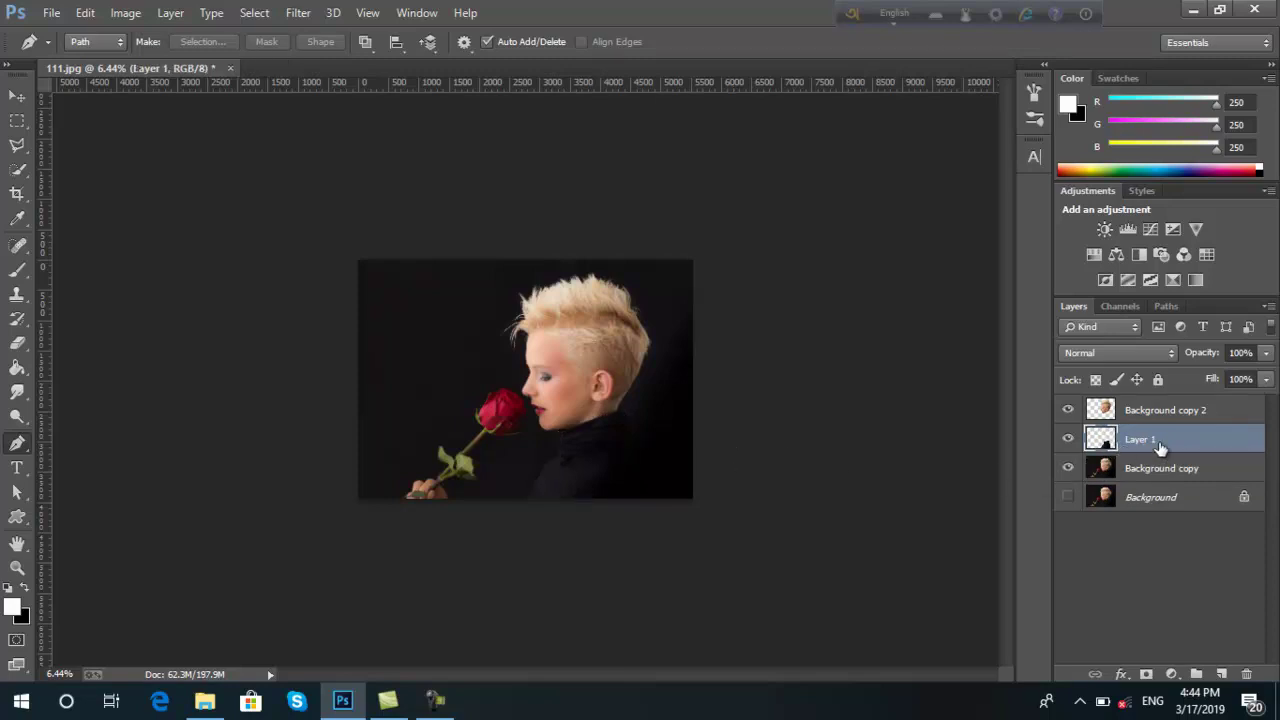
{"action": "left_click", "coordinate": [1069, 469]}
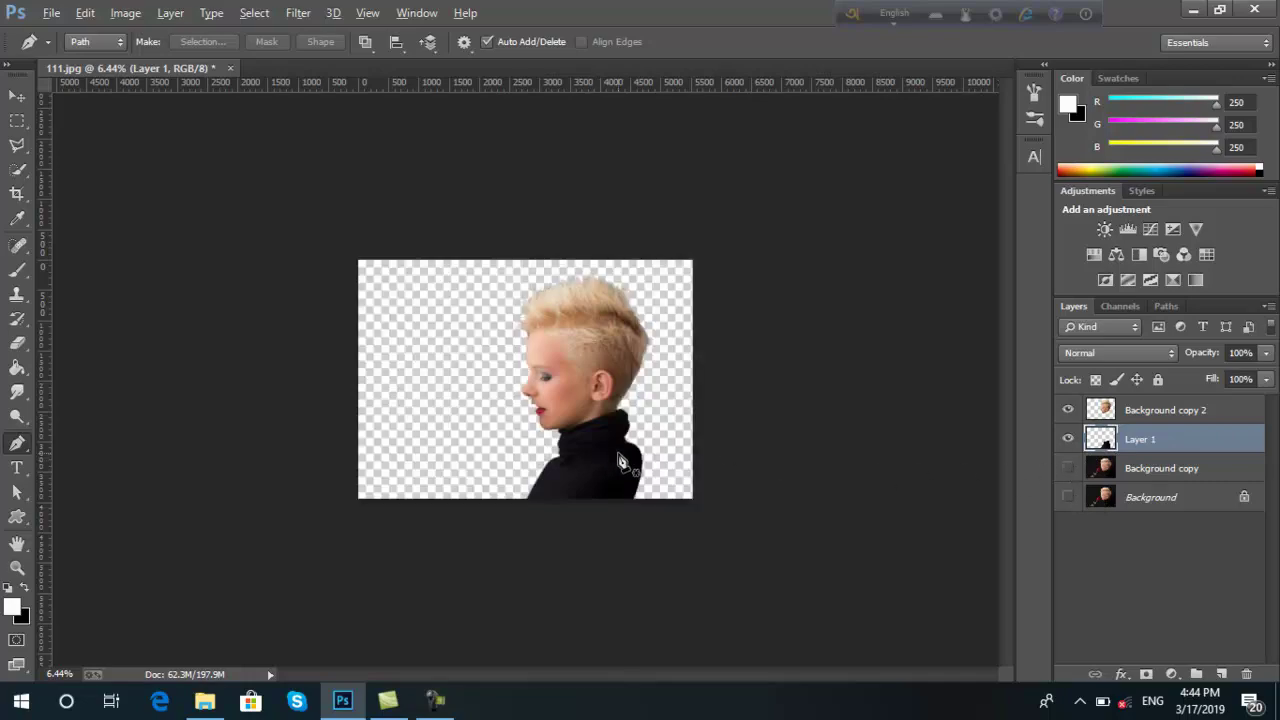
{"action": "key", "text": "ctrl+plus"}
{"action": "key", "text": "ctrl+plus"}
{"action": "key", "text": "ctrl+plus"}
{"action": "key", "text": "ctrl+0"}
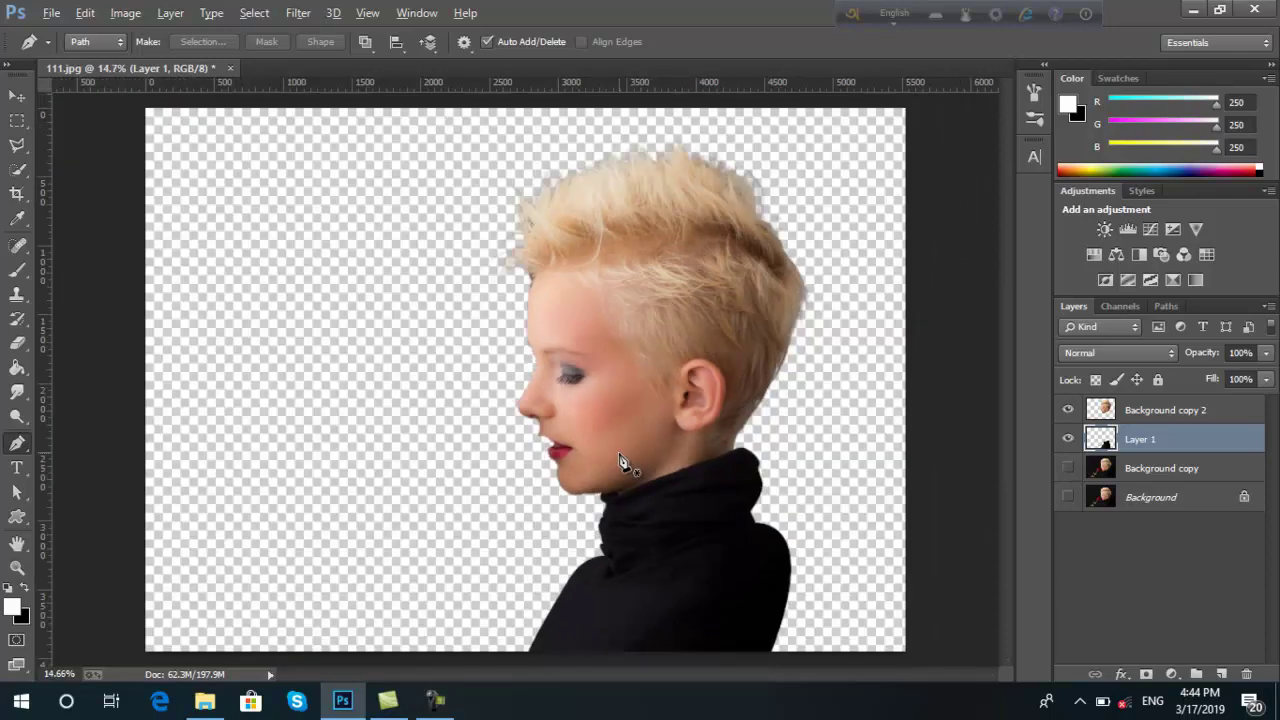
{"action": "scroll", "coordinate": [620, 462], "scroll_direction": "up", "scroll_amount": 2}
{"action": "scroll", "coordinate": [620, 462], "scroll_direction": "up", "scroll_amount": 1}
{"action": "scroll", "coordinate": [620, 462], "scroll_direction": "down", "scroll_amount": 3}
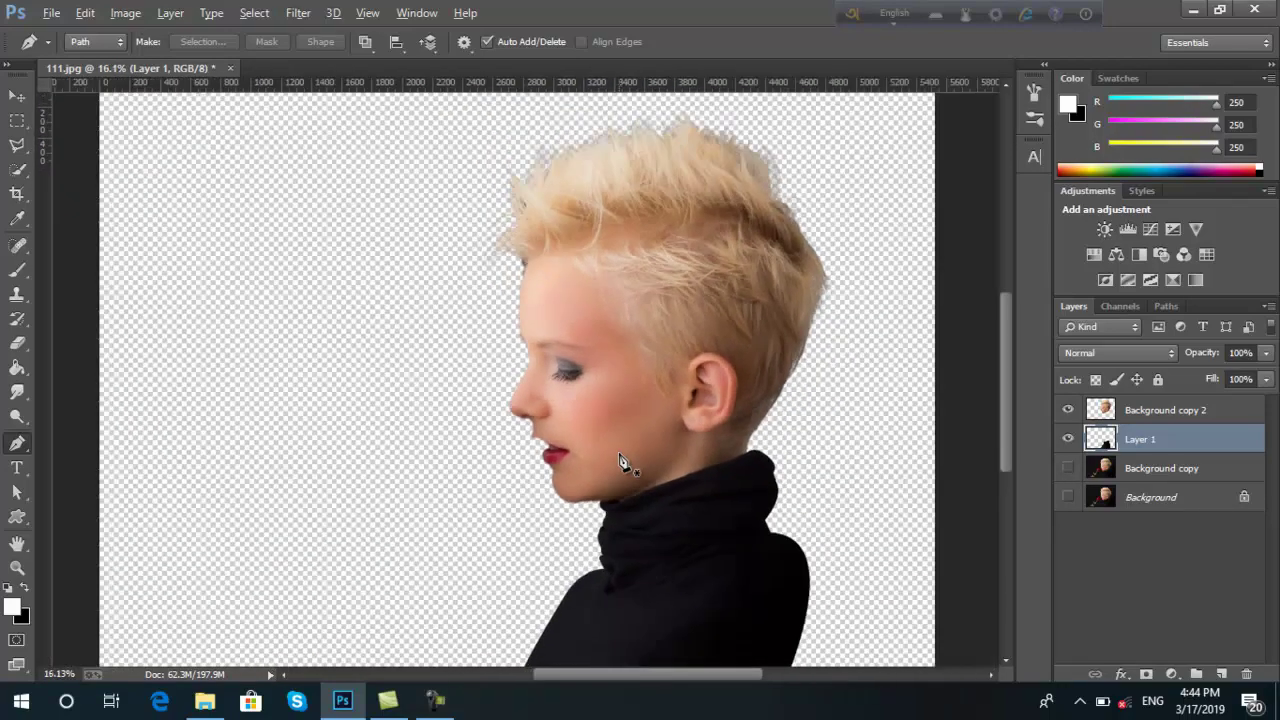
{"action": "scroll", "coordinate": [620, 462], "scroll_direction": "down", "scroll_amount": 2}
{"action": "scroll", "coordinate": [620, 462], "scroll_direction": "down", "scroll_amount": 1}
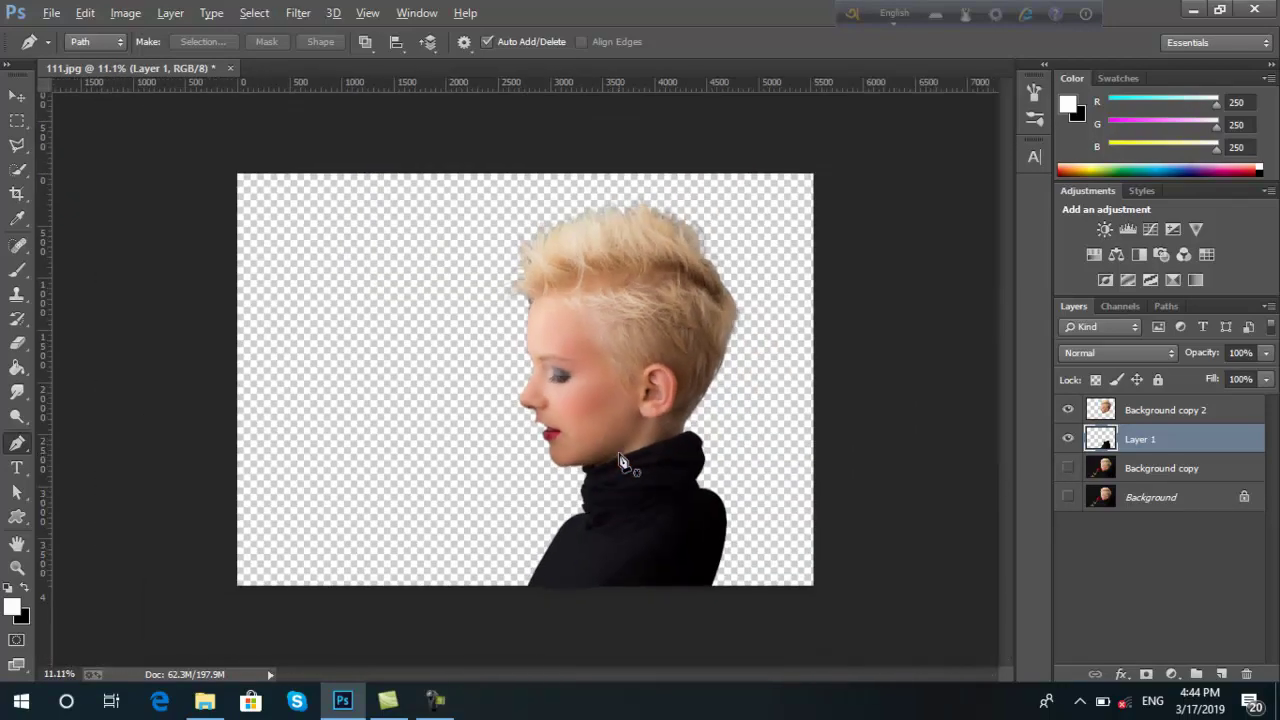
Step: Add a Solid Color fill layer above Background copy and start picking a pink shade
{"action": "left_click", "coordinate": [1189, 471]}
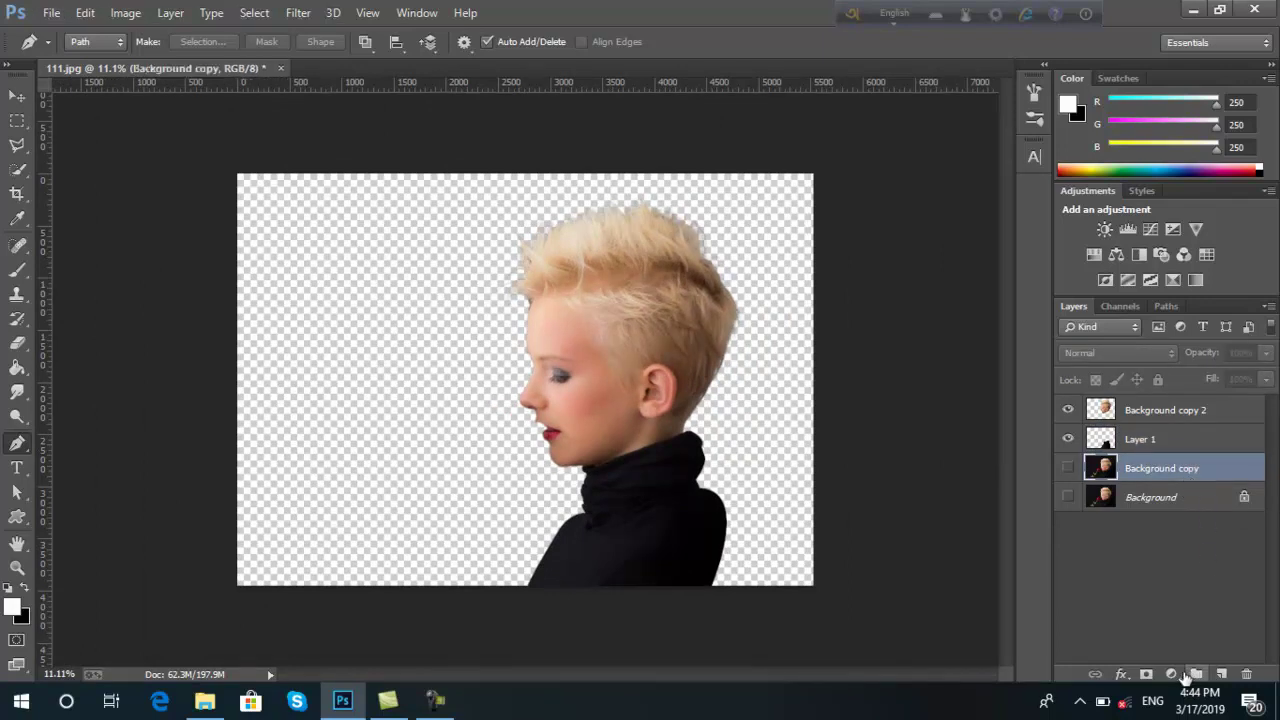
{"action": "left_click", "coordinate": [1171, 675]}
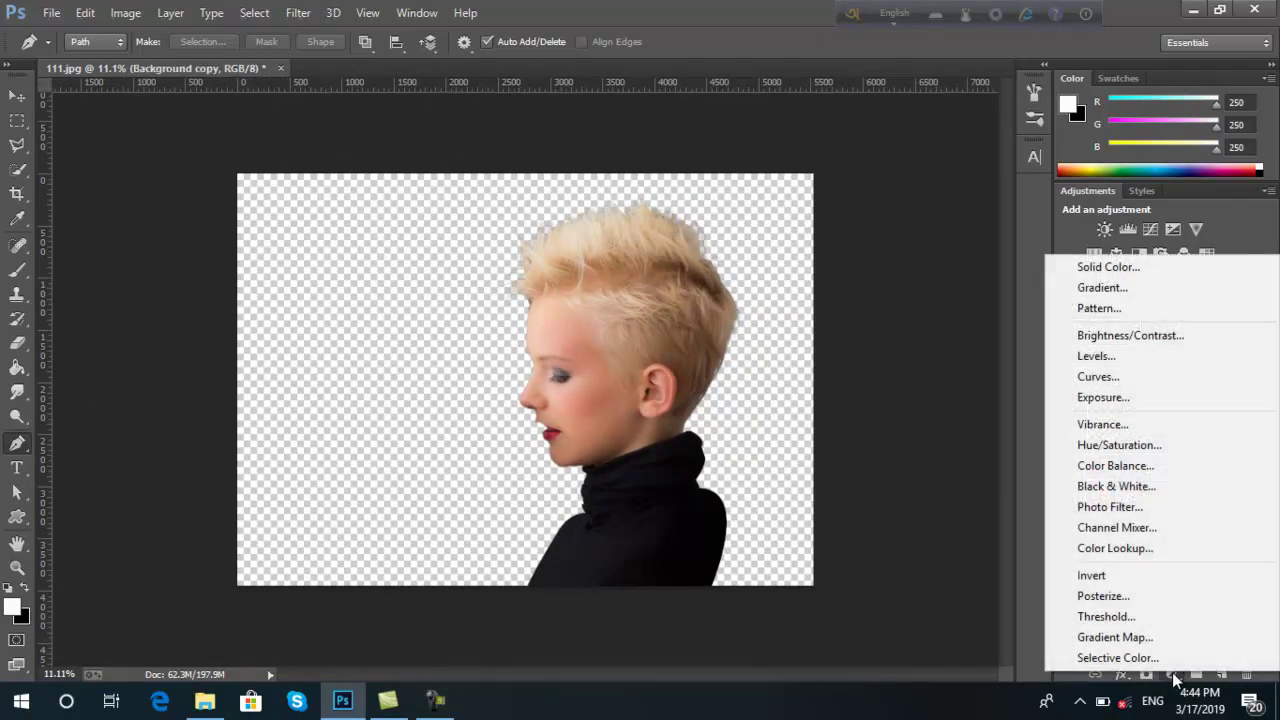
{"action": "left_click", "coordinate": [1140, 270]}
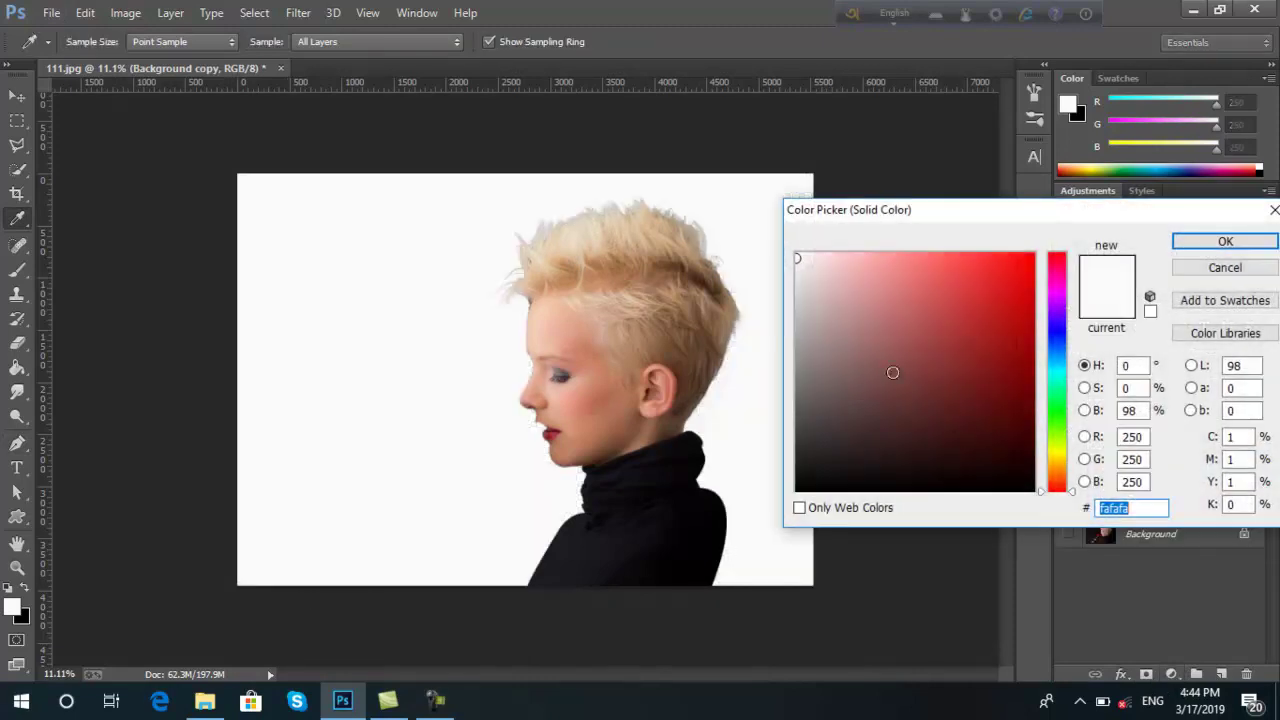
{"action": "left_click", "coordinate": [900, 312]}
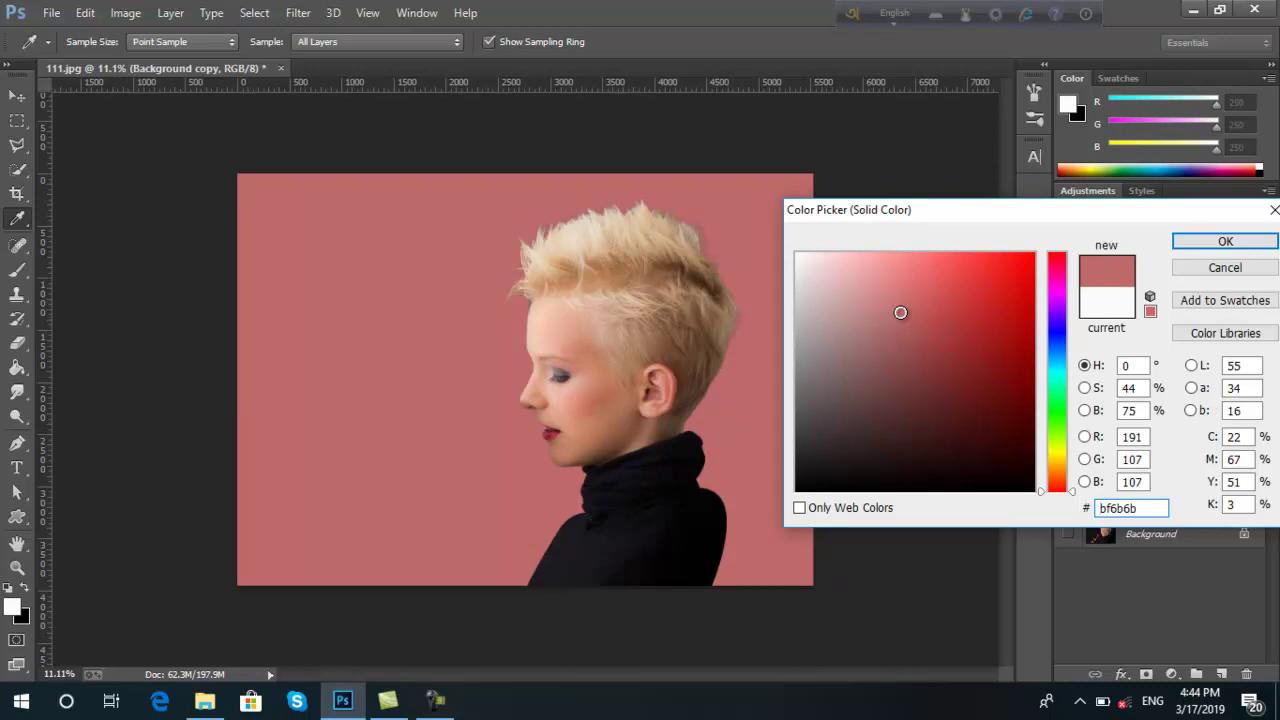
{"action": "left_click", "coordinate": [871, 317]}
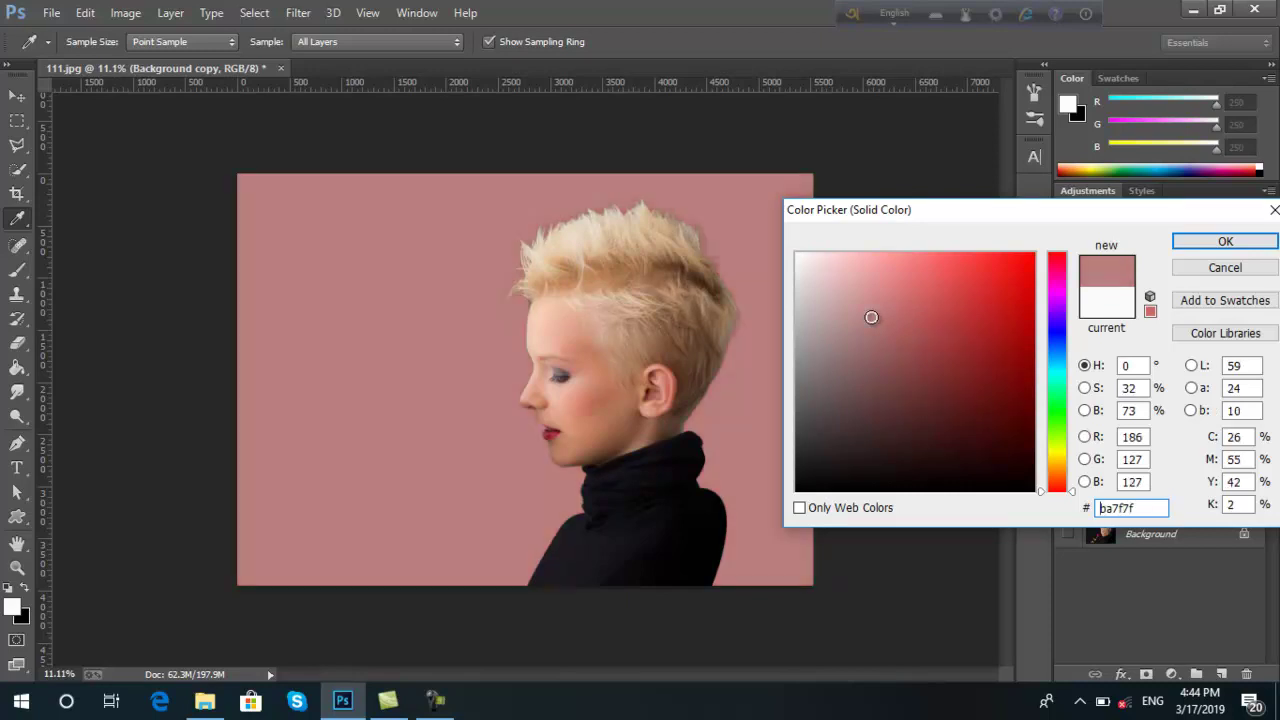
{"action": "left_click", "coordinate": [887, 315]}
{"action": "left_click", "coordinate": [922, 315]}
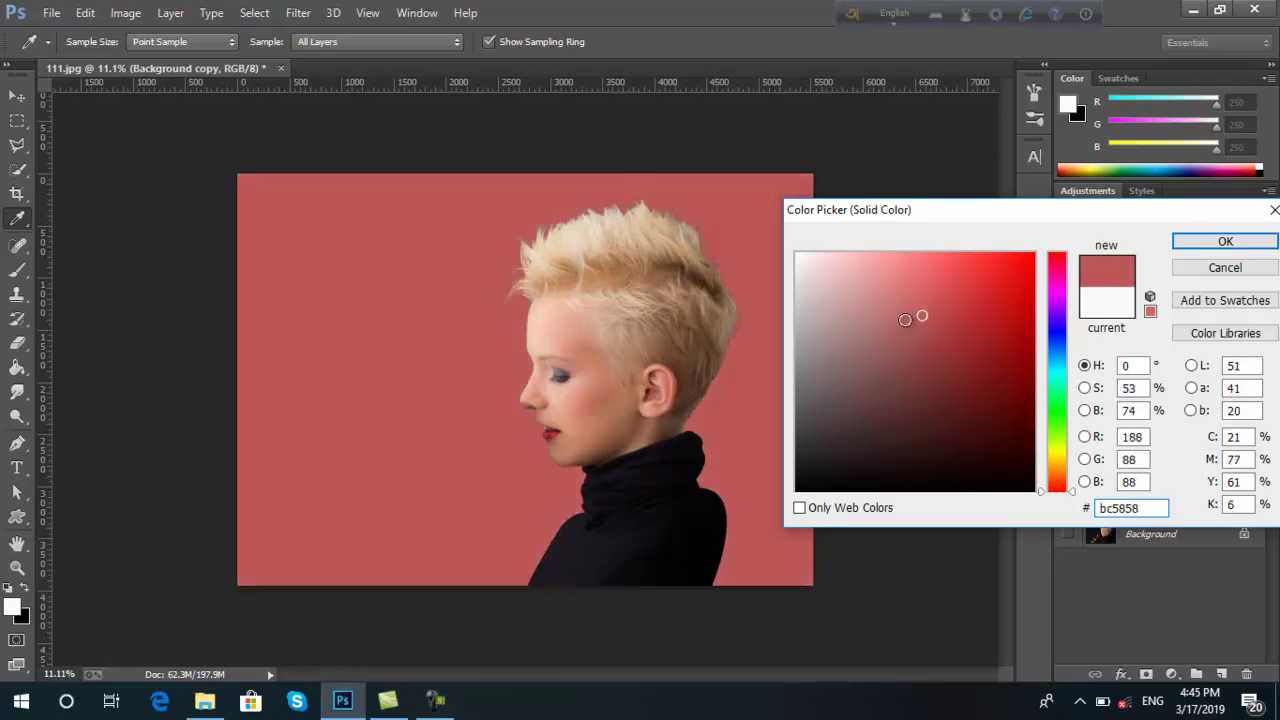
Step: Settle on dusty pink #c06c6c and confirm the fill colour
{"action": "left_click", "coordinate": [895, 322]}
{"action": "left_click", "coordinate": [888, 357]}
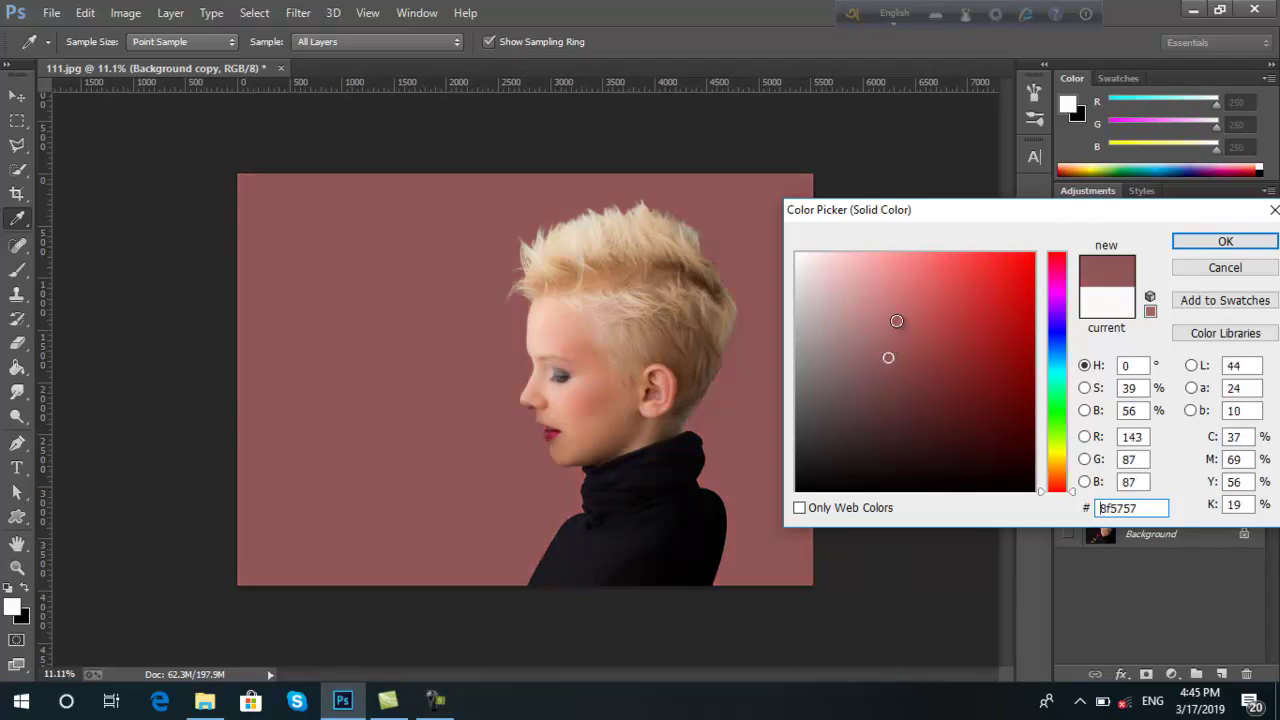
{"action": "left_click", "coordinate": [897, 321]}
{"action": "left_click_drag", "start_coordinate": [897, 321], "coordinate": [900, 312]}
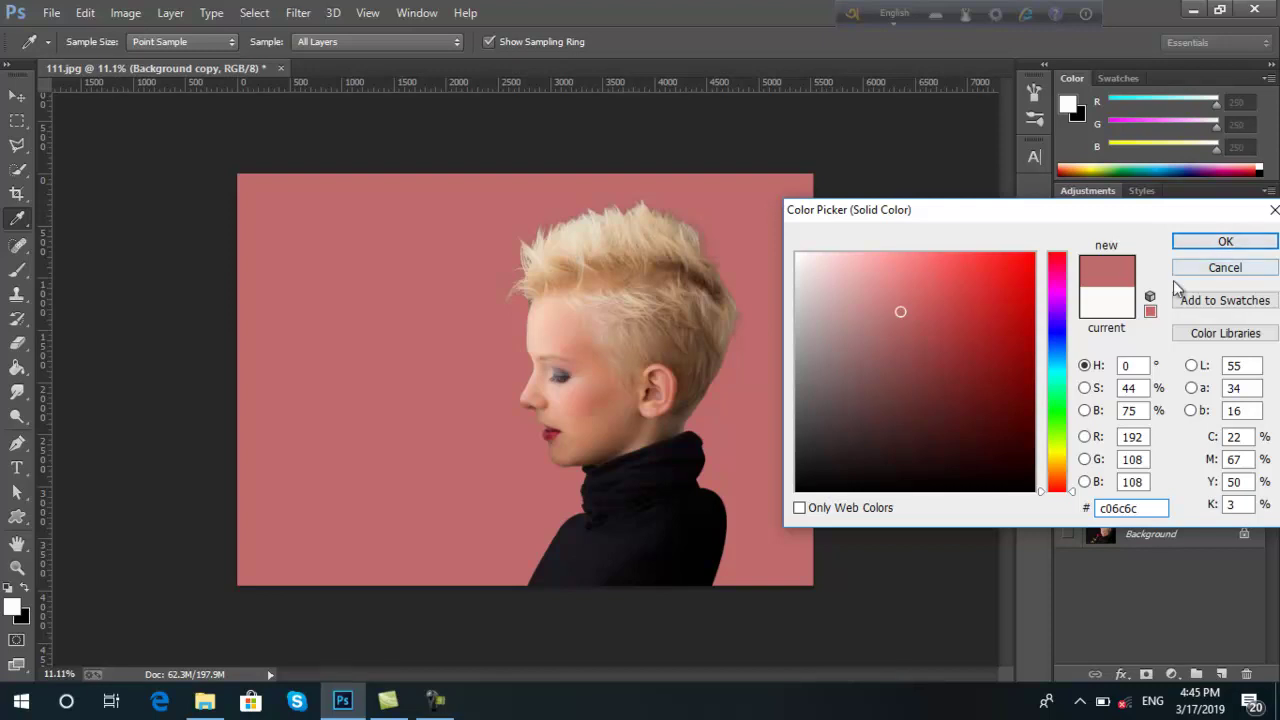
{"action": "left_click", "coordinate": [1216, 241]}
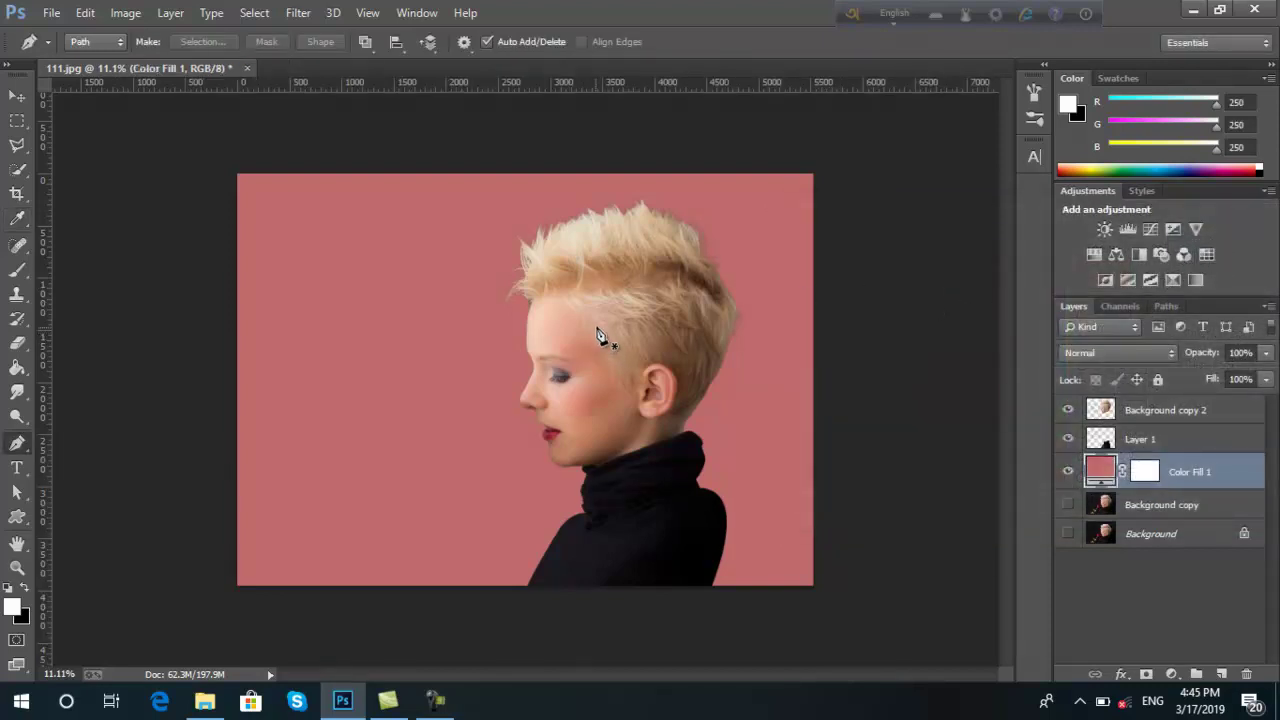
{"action": "scroll", "coordinate": [625, 297], "scroll_direction": "up", "scroll_amount": 2}
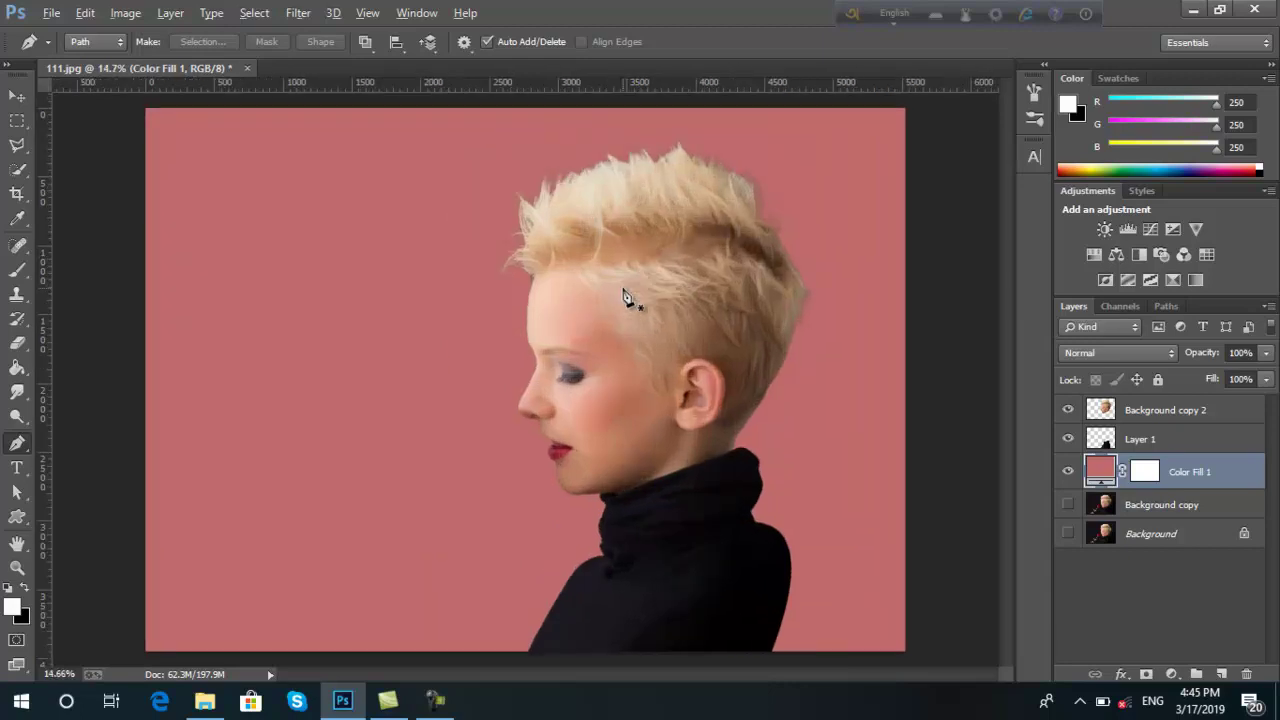
{"action": "scroll", "coordinate": [625, 297], "scroll_direction": "up", "scroll_amount": 2}
{"action": "scroll", "coordinate": [625, 297], "scroll_direction": "down", "scroll_amount": 3}
{"action": "scroll", "coordinate": [625, 297], "scroll_direction": "down", "scroll_amount": 1}
{"action": "scroll", "coordinate": [625, 297], "scroll_direction": "down", "scroll_amount": 1}
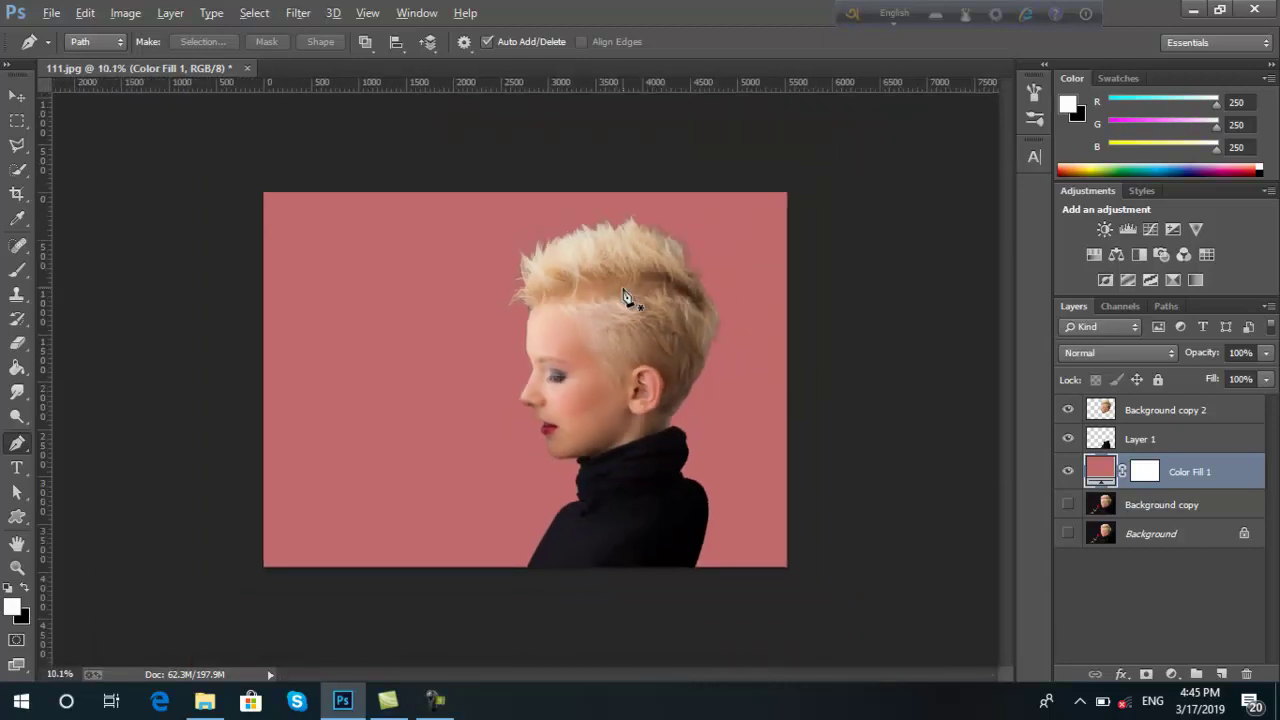
{"action": "scroll", "coordinate": [625, 297], "scroll_direction": "down", "scroll_amount": 1}
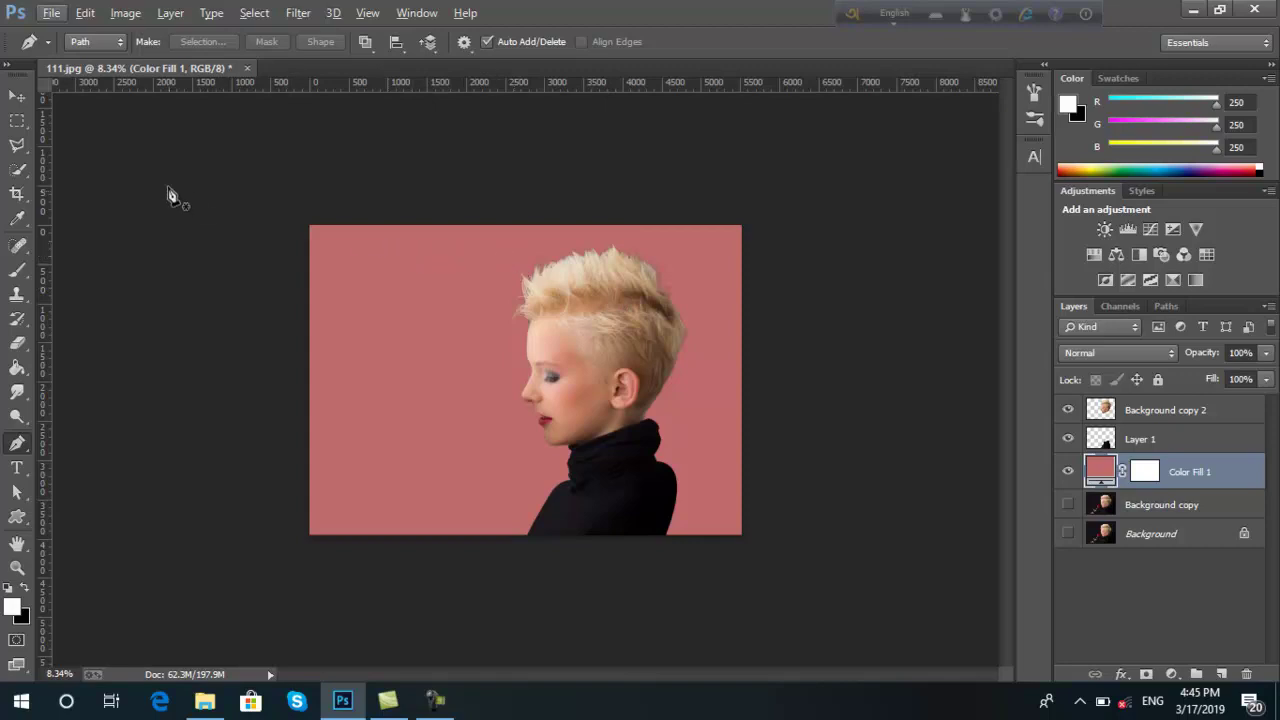
Step: Open the blue grunge texture, copy it into 111.jpg as a new layer, and close the original
{"action": "left_click", "coordinate": [51, 14]}
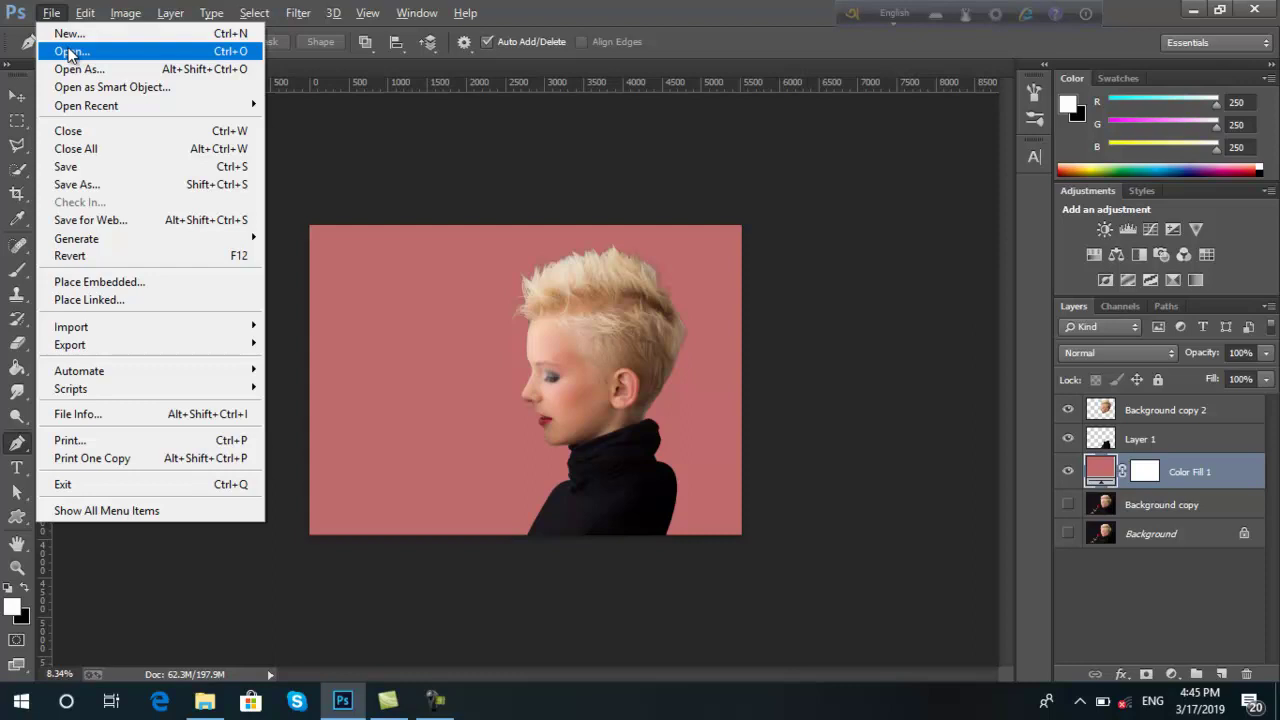
{"action": "left_click", "coordinate": [69, 52]}
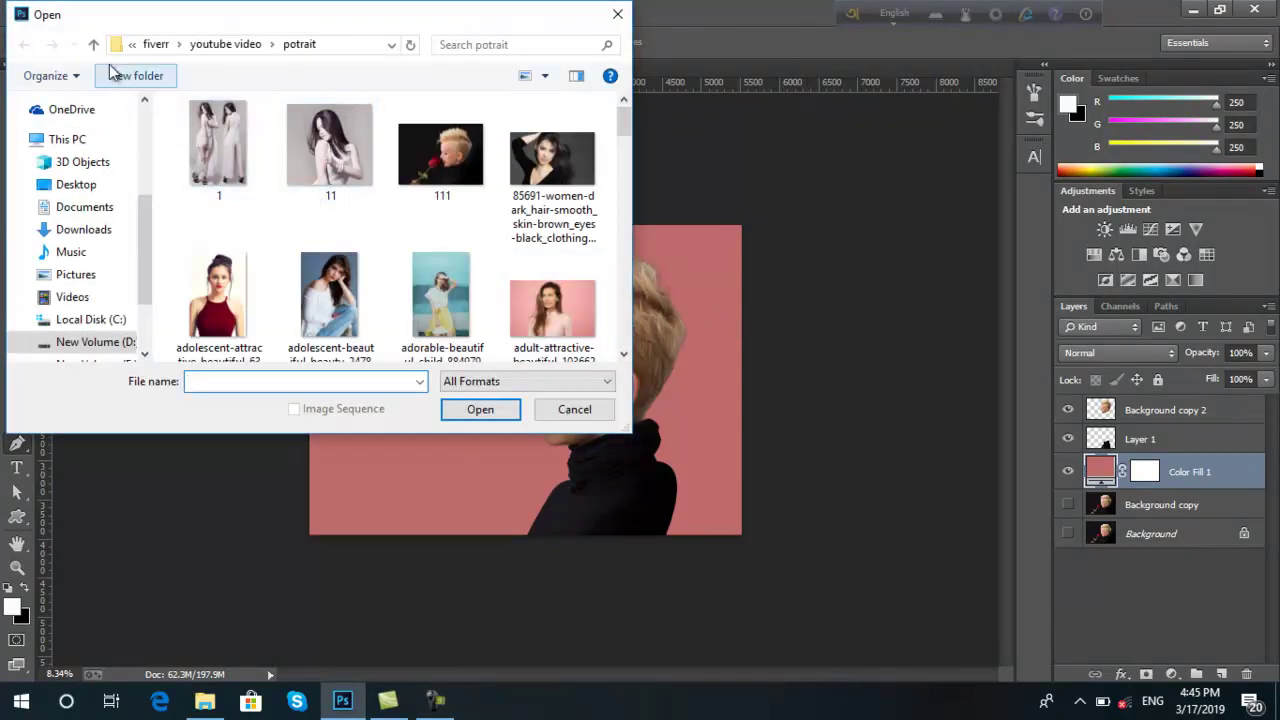
{"action": "left_click", "coordinate": [92, 45]}
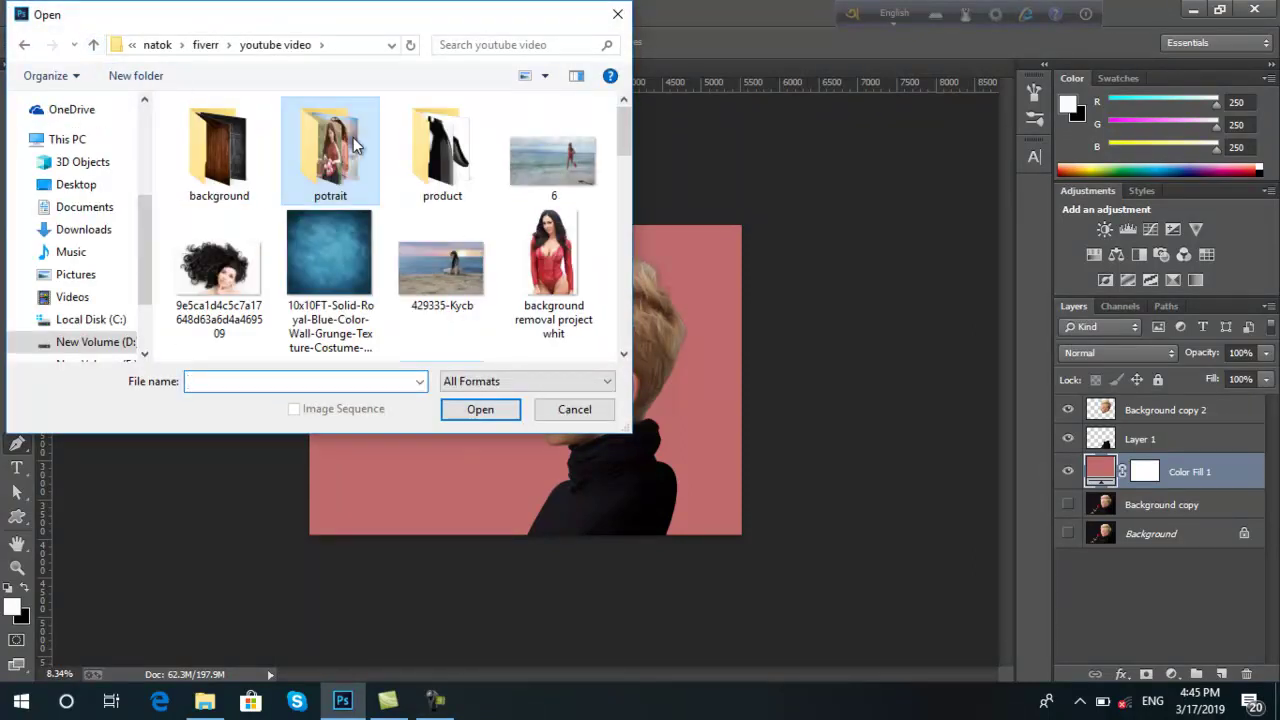
{"action": "left_click", "coordinate": [347, 253]}
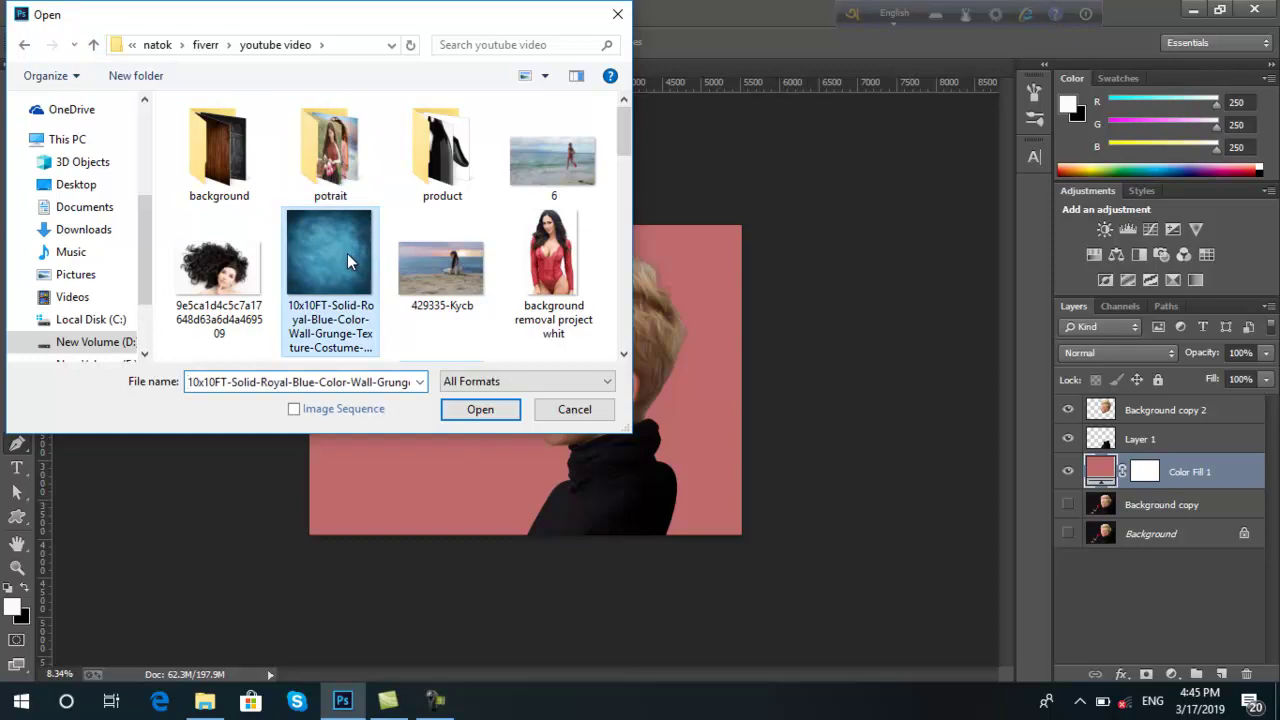
{"action": "left_click", "coordinate": [480, 412]}
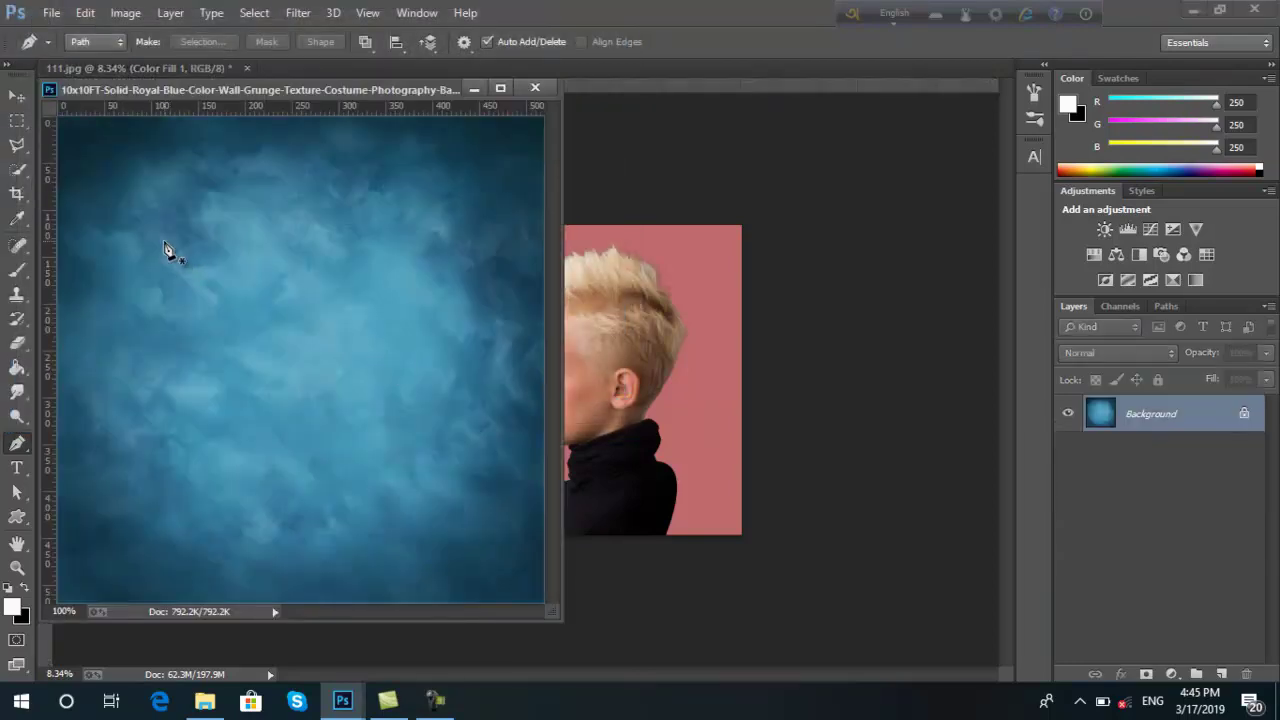
{"action": "left_click", "coordinate": [16, 95]}
{"action": "left_click_drag", "start_coordinate": [334, 341], "coordinate": [621, 380]}
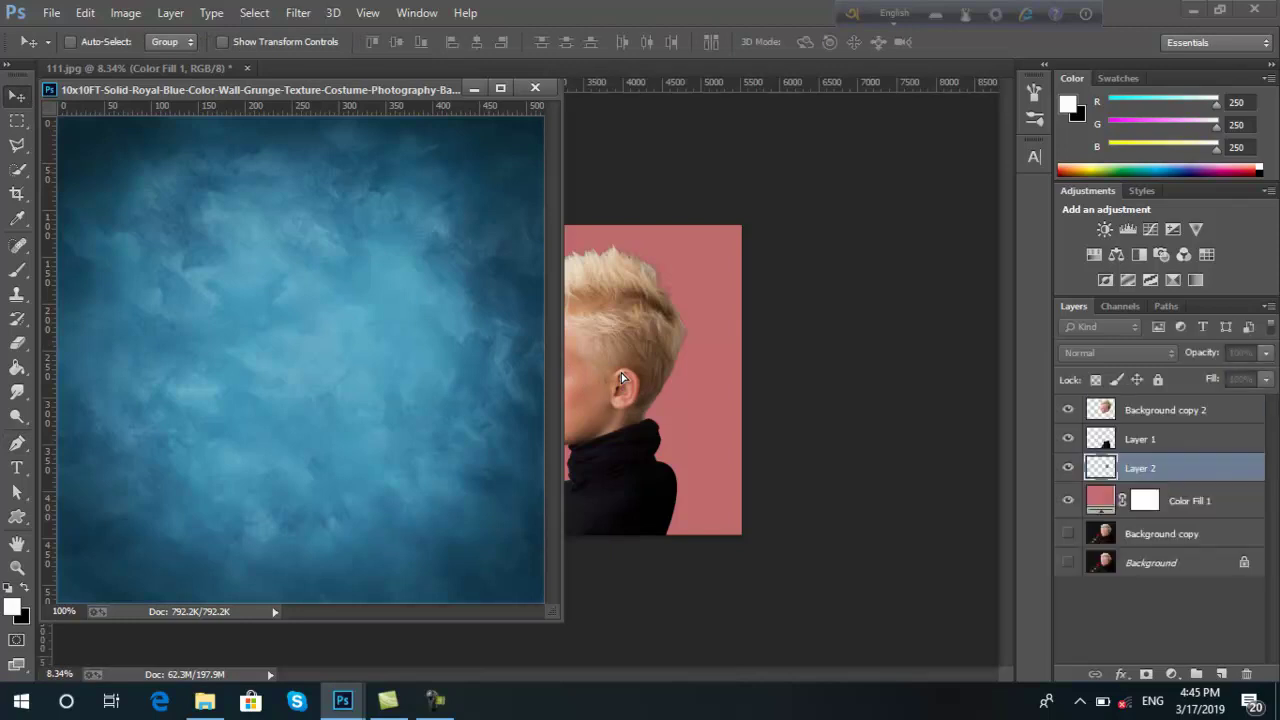
{"action": "left_click", "coordinate": [533, 90]}
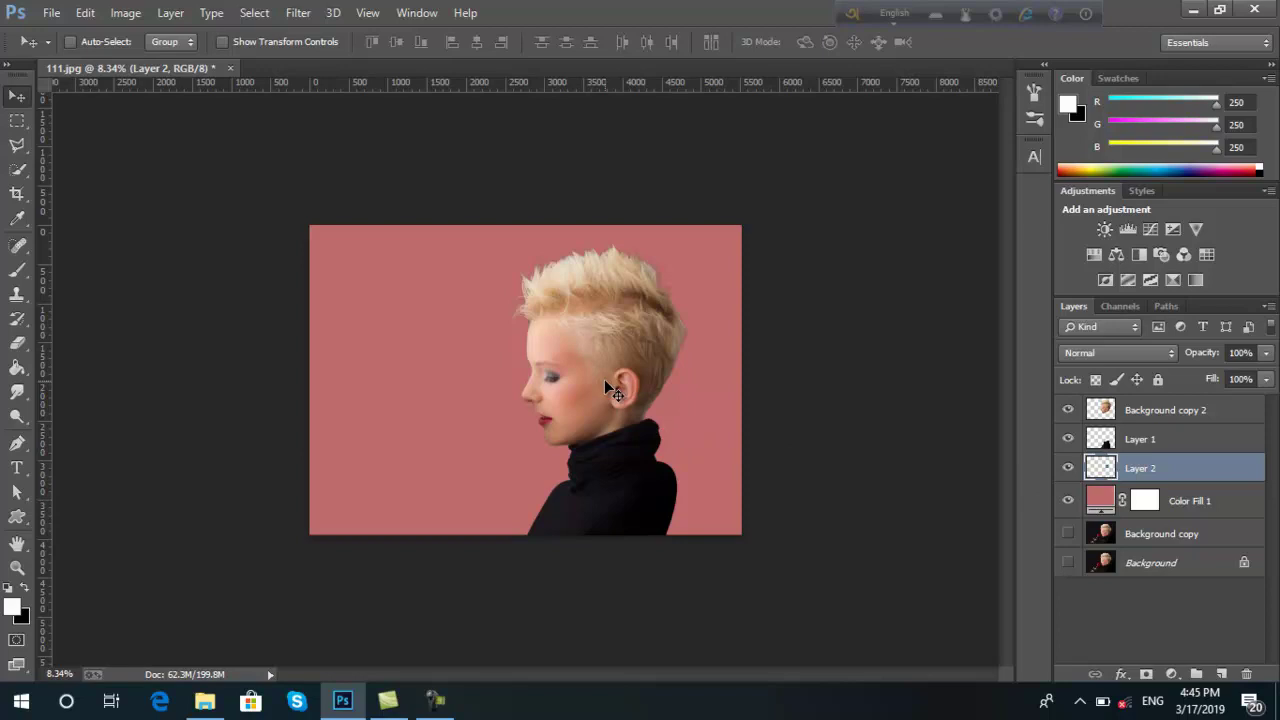
Step: Scale the blue texture layer with Free Transform to fill the whole canvas
{"action": "key", "text": "ctrl+t"}
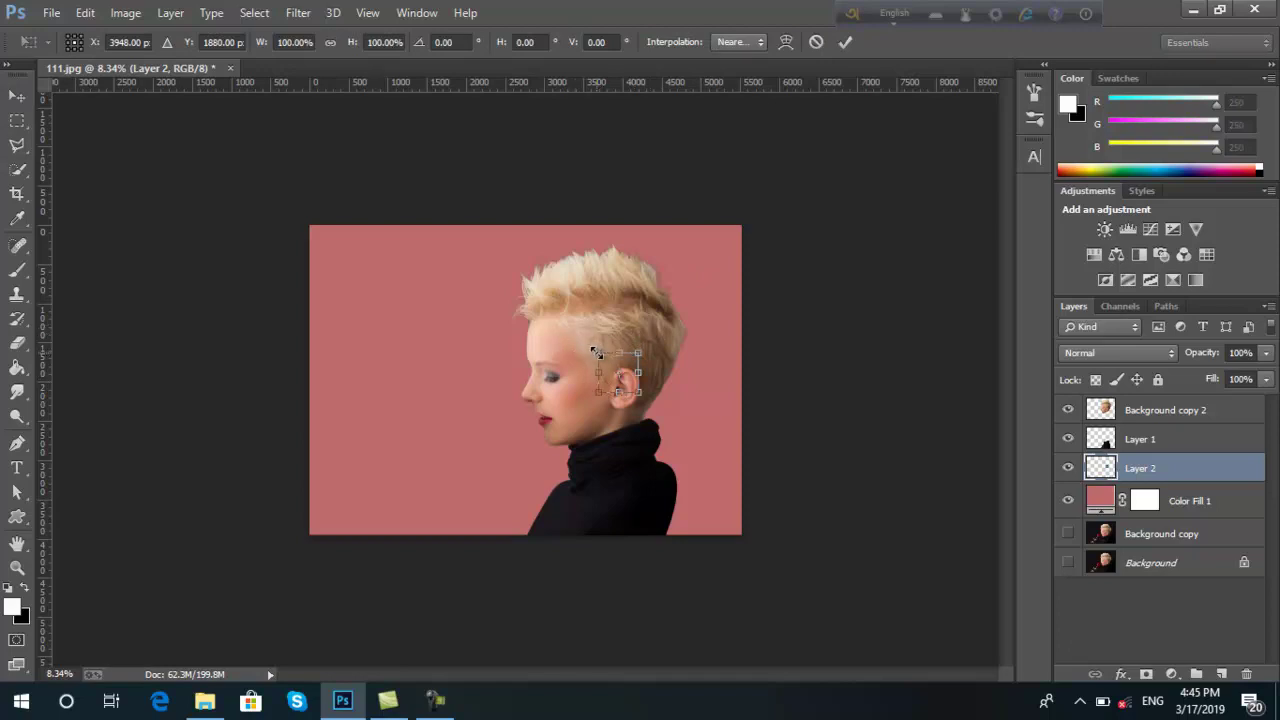
{"action": "left_click_drag", "start_coordinate": [595, 352], "coordinate": [309, 226]}
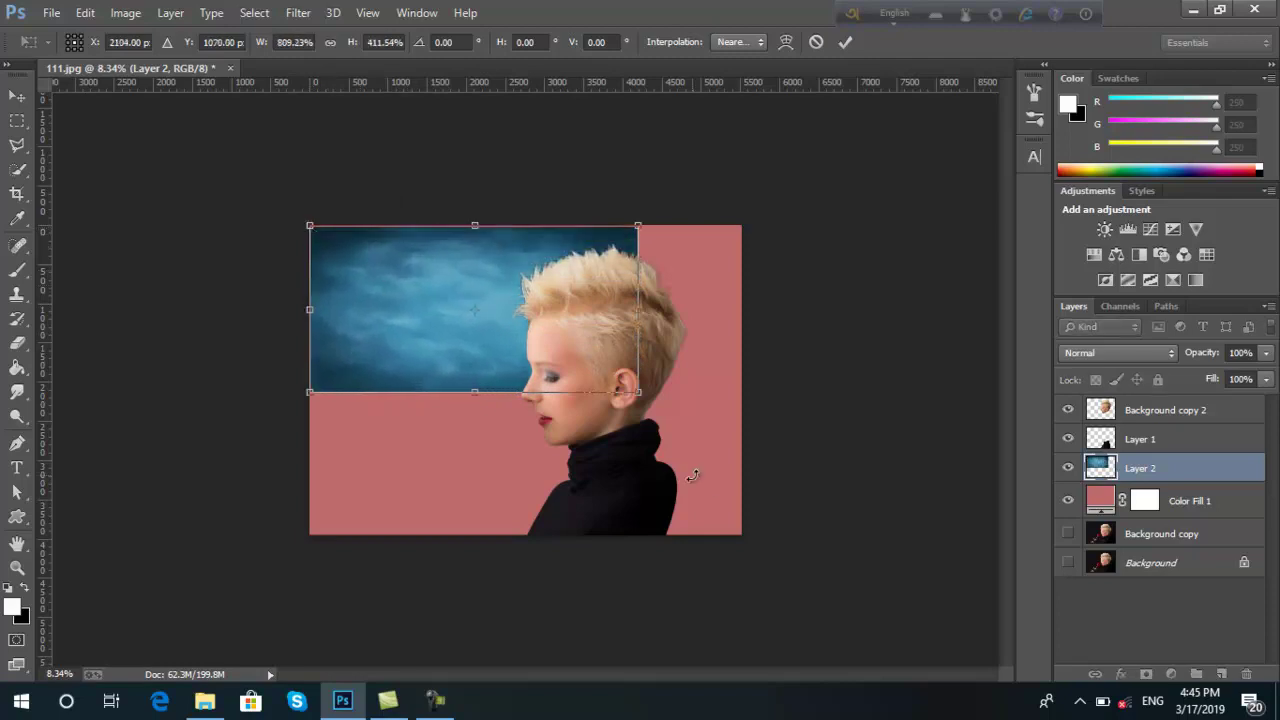
{"action": "left_click_drag", "start_coordinate": [642, 390], "coordinate": [742, 531]}
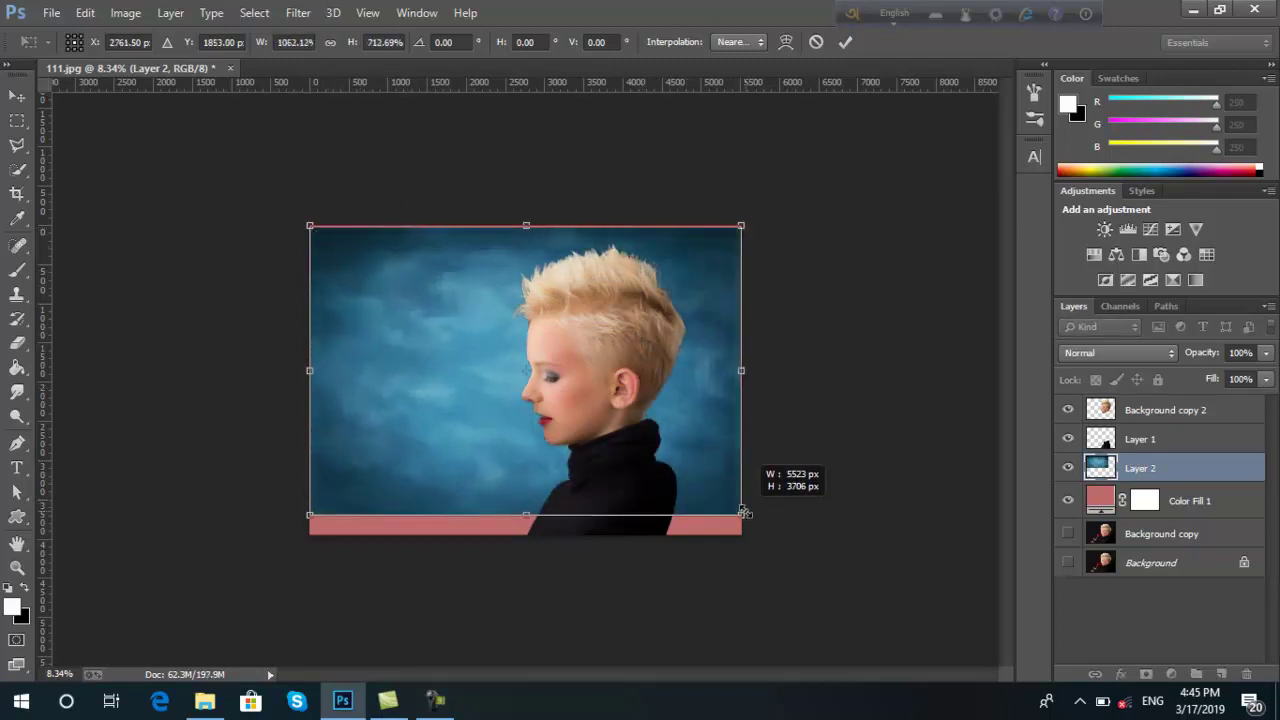
{"action": "left_click", "coordinate": [845, 42]}
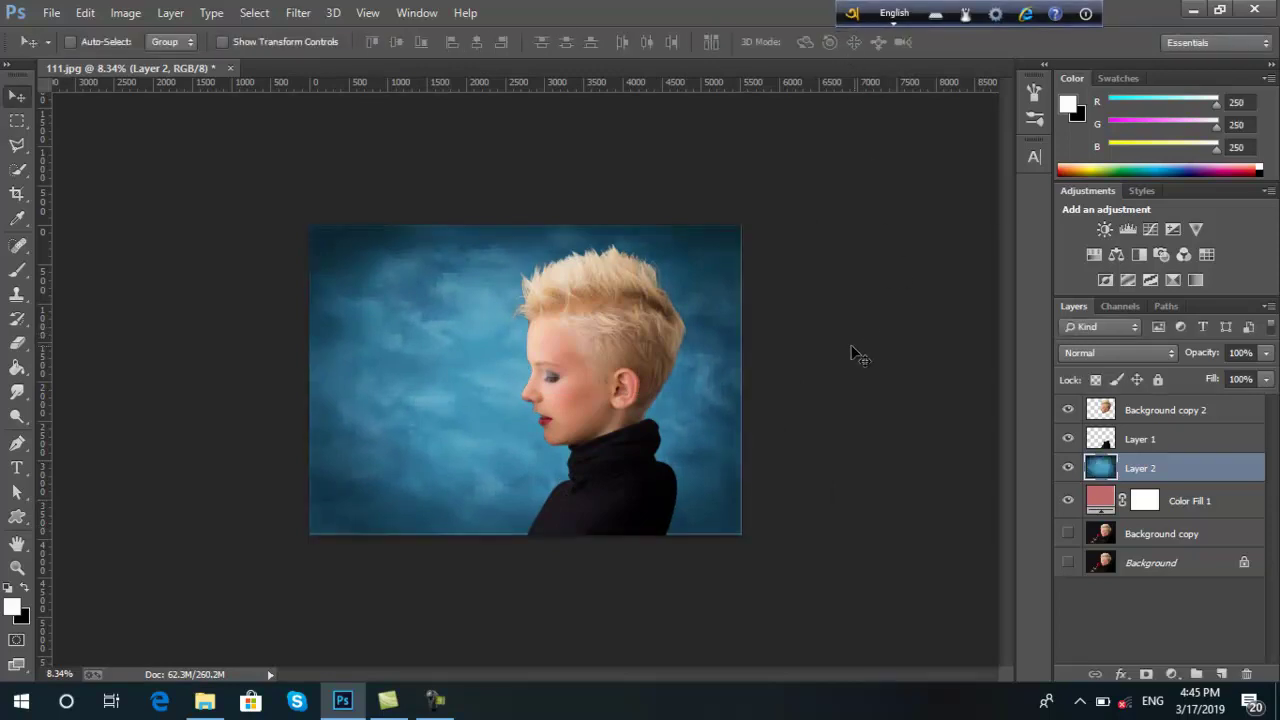
{"action": "scroll", "coordinate": [677, 365], "scroll_direction": "up", "scroll_amount": 1}
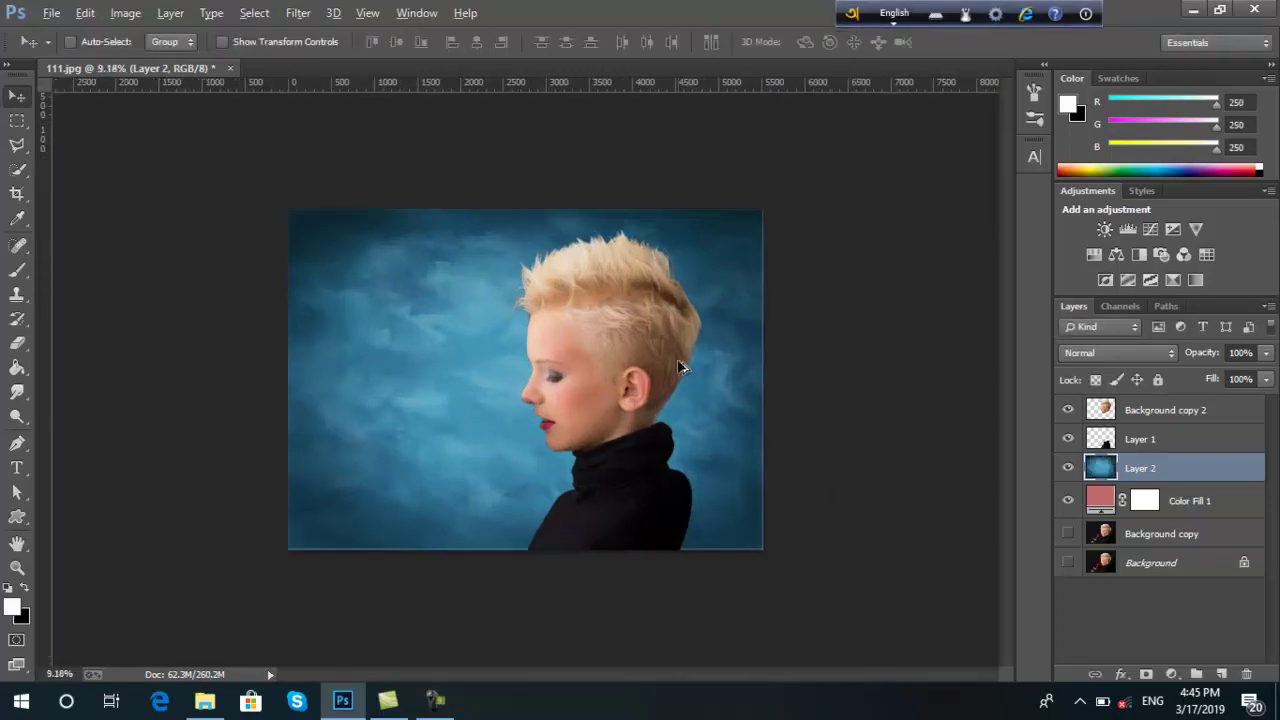
{"action": "scroll", "coordinate": [677, 365], "scroll_direction": "up", "scroll_amount": 2}
{"action": "scroll", "coordinate": [677, 359], "scroll_direction": "down", "scroll_amount": 2}
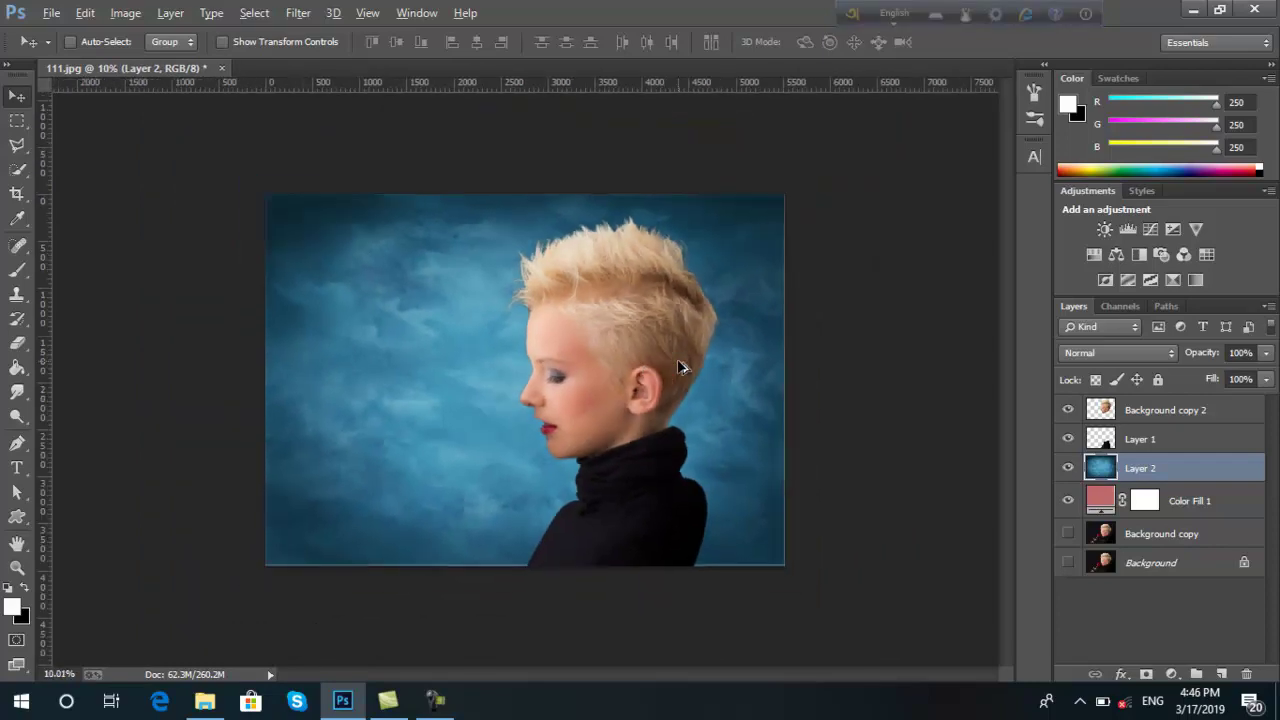
Step: Open the abstract painting from the background folder and copy it into 111.jpg as Layer 3
{"action": "left_click", "coordinate": [50, 13]}
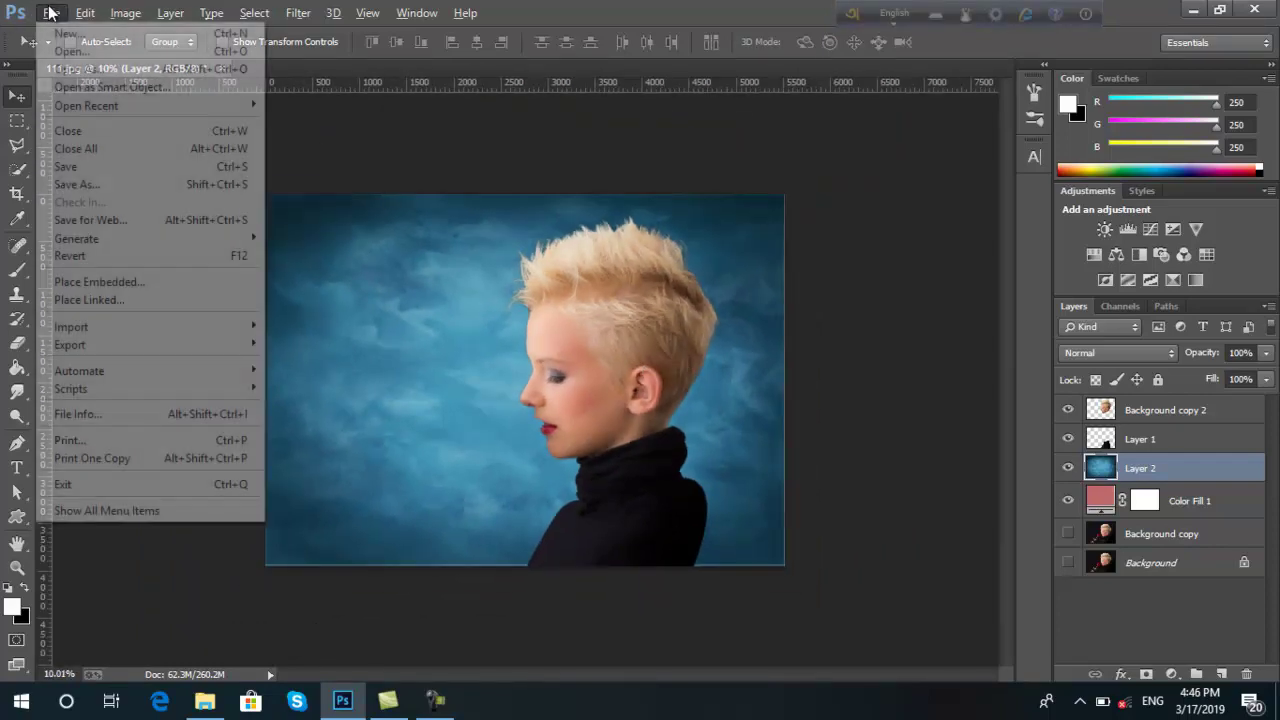
{"action": "key", "text": "Escape"}
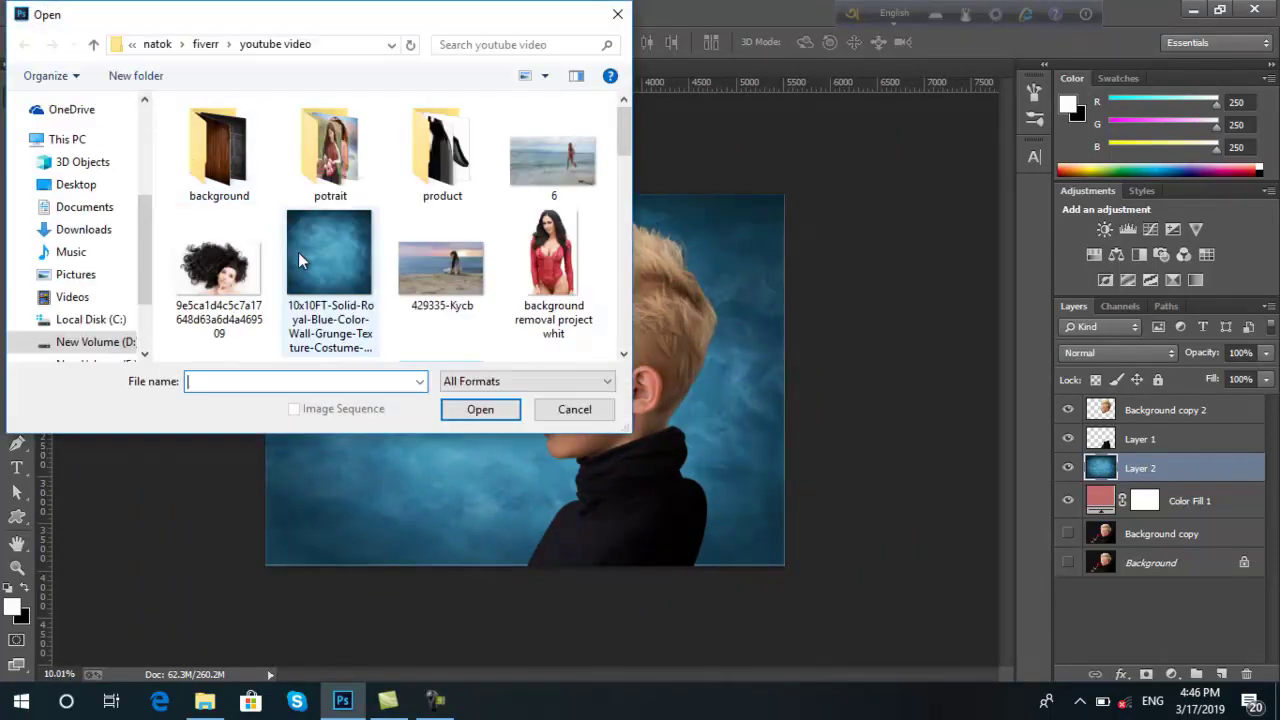
{"action": "double_click", "coordinate": [213, 158]}
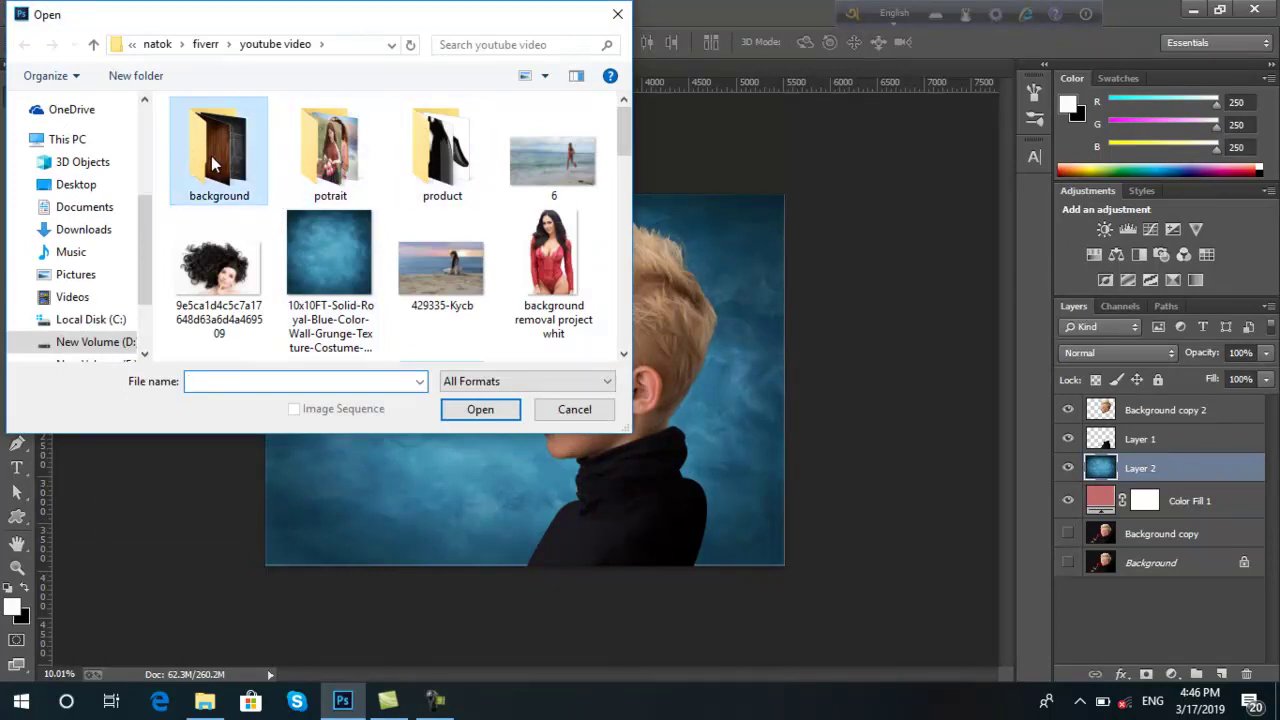
{"action": "left_click", "coordinate": [228, 165]}
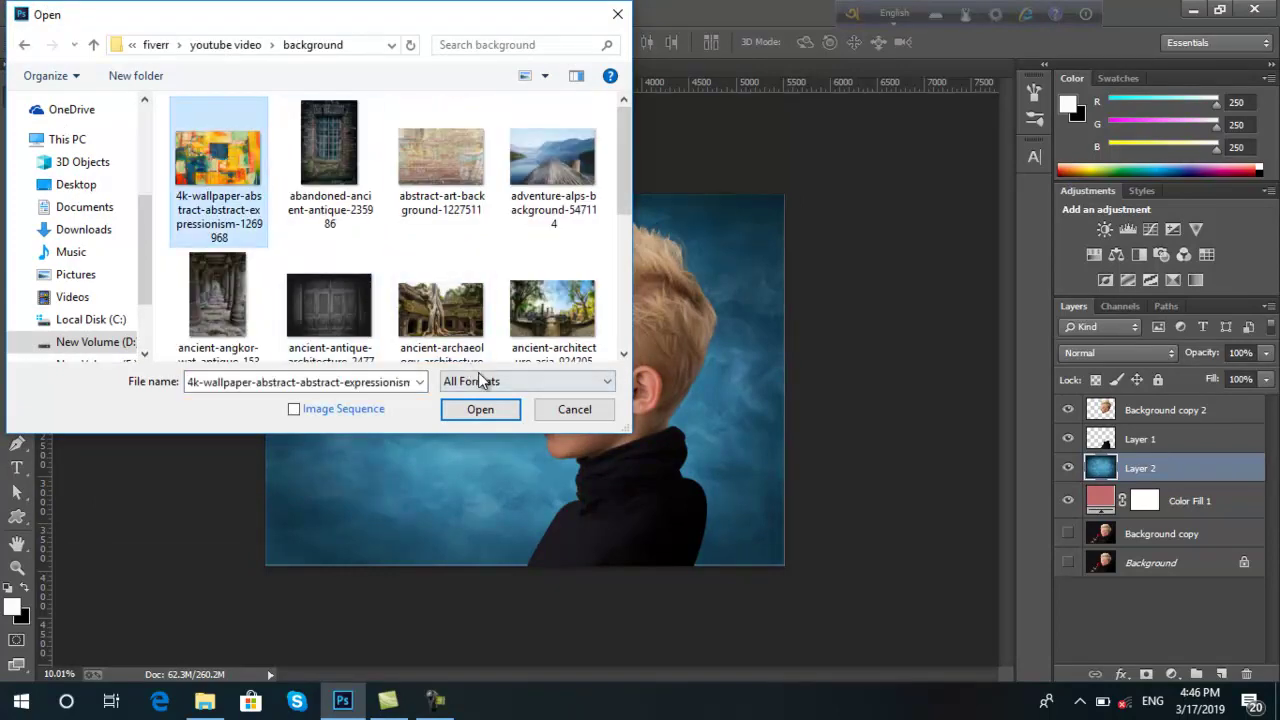
{"action": "left_click", "coordinate": [478, 409]}
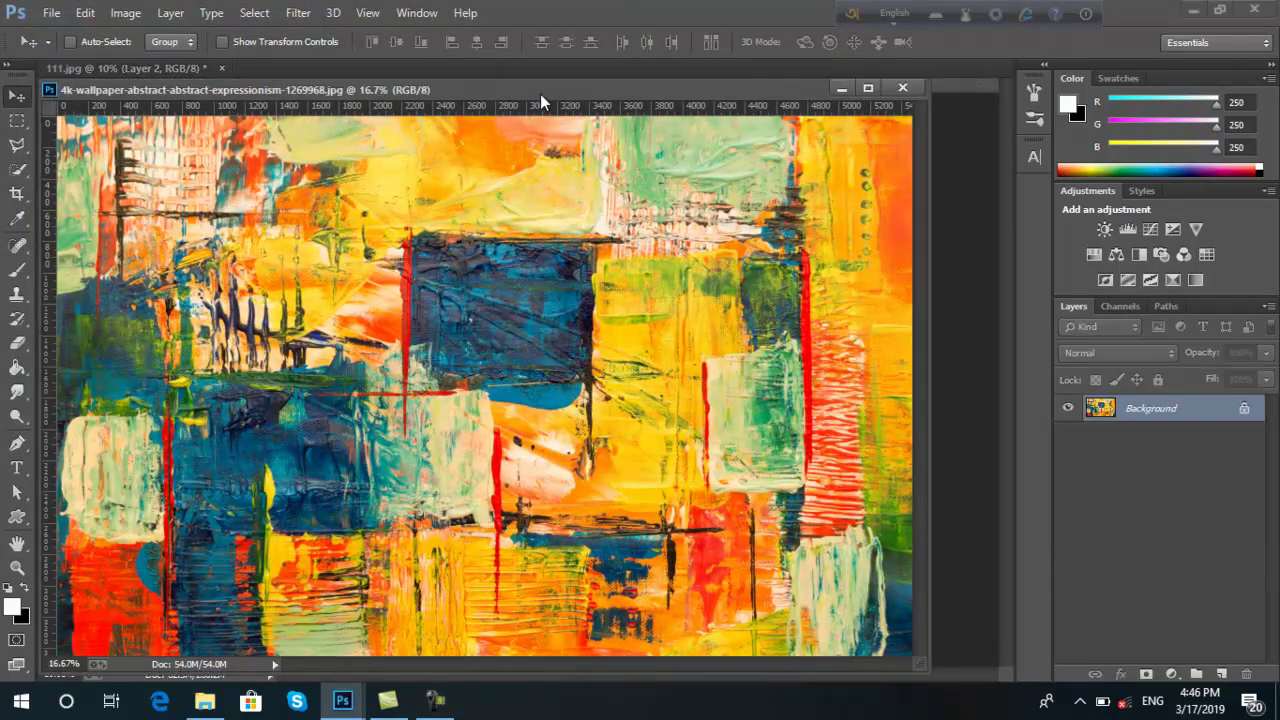
{"action": "mouse_move", "coordinate": [540, 94]}
{"action": "left_mouse_down"}
{"action": "mouse_move", "coordinate": [439, 211]}
{"action": "mouse_move", "coordinate": [250, 244]}
{"action": "left_mouse_up"}
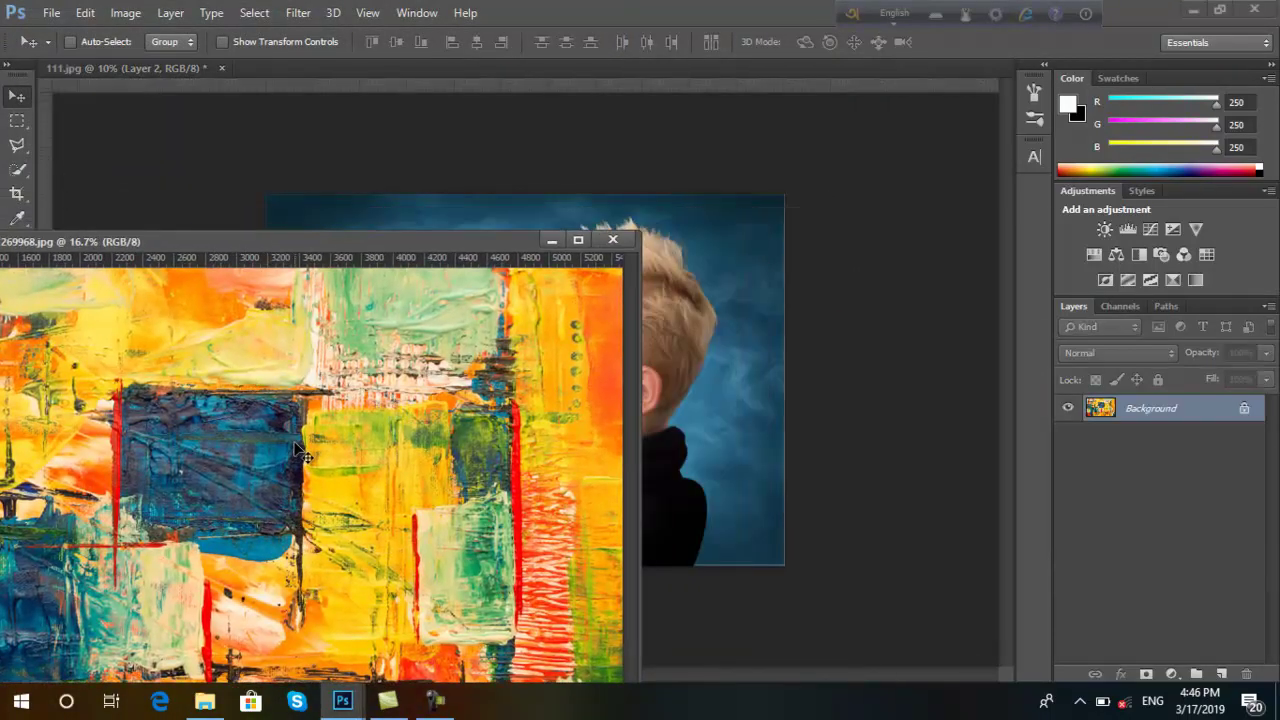
{"action": "left_click_drag", "start_coordinate": [300, 452], "coordinate": [705, 395]}
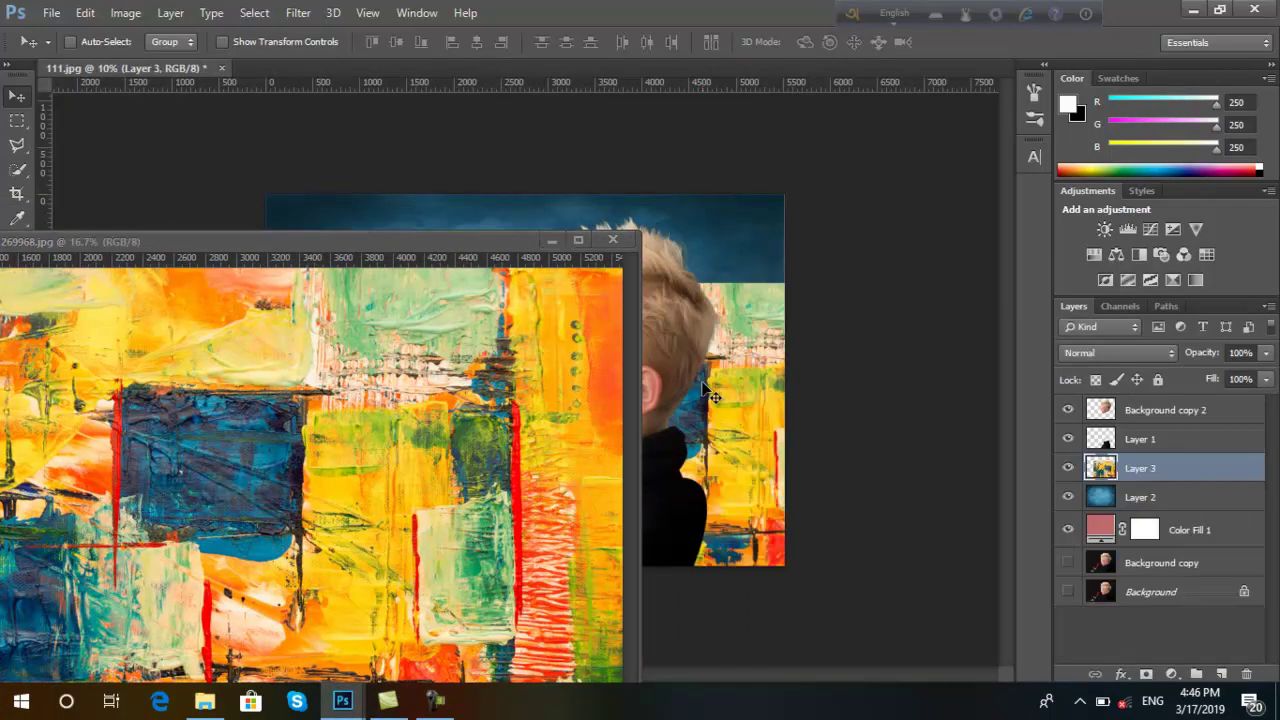
{"action": "left_click", "coordinate": [613, 240]}
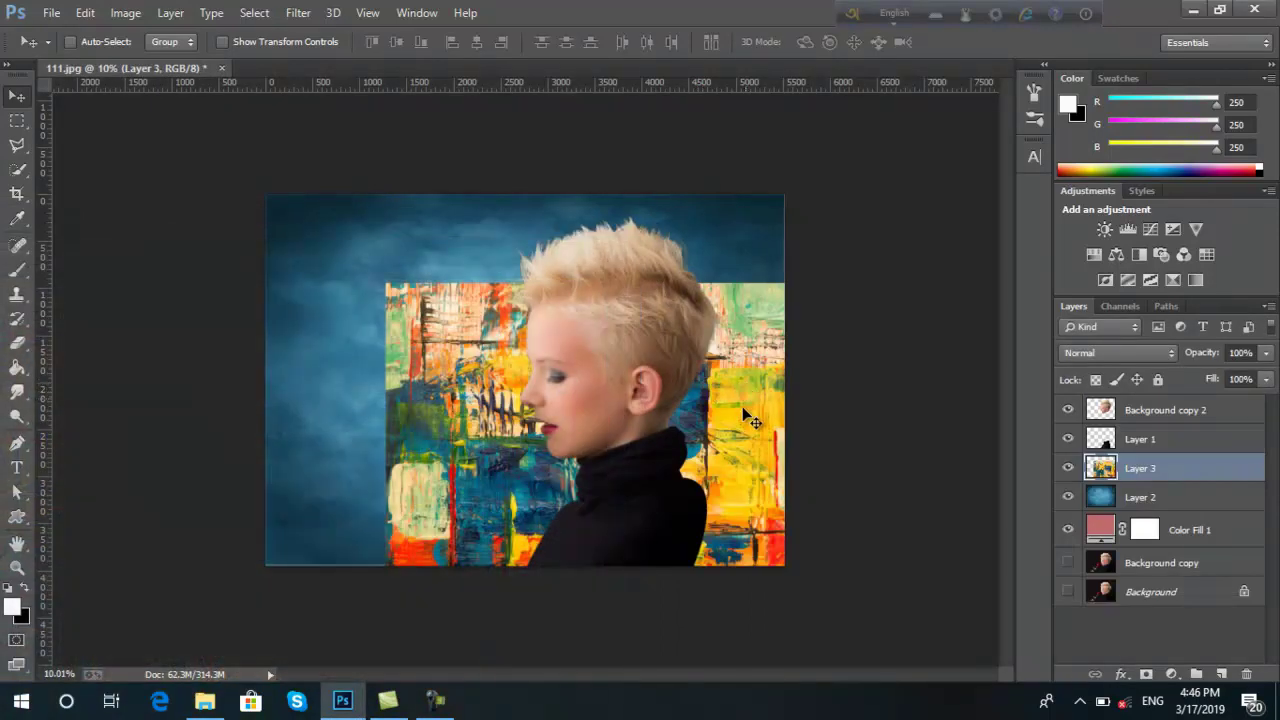
Step: Position and stretch the painting with Free Transform to fill the canvas
{"action": "left_click_drag", "start_coordinate": [686, 330], "coordinate": [618, 332]}
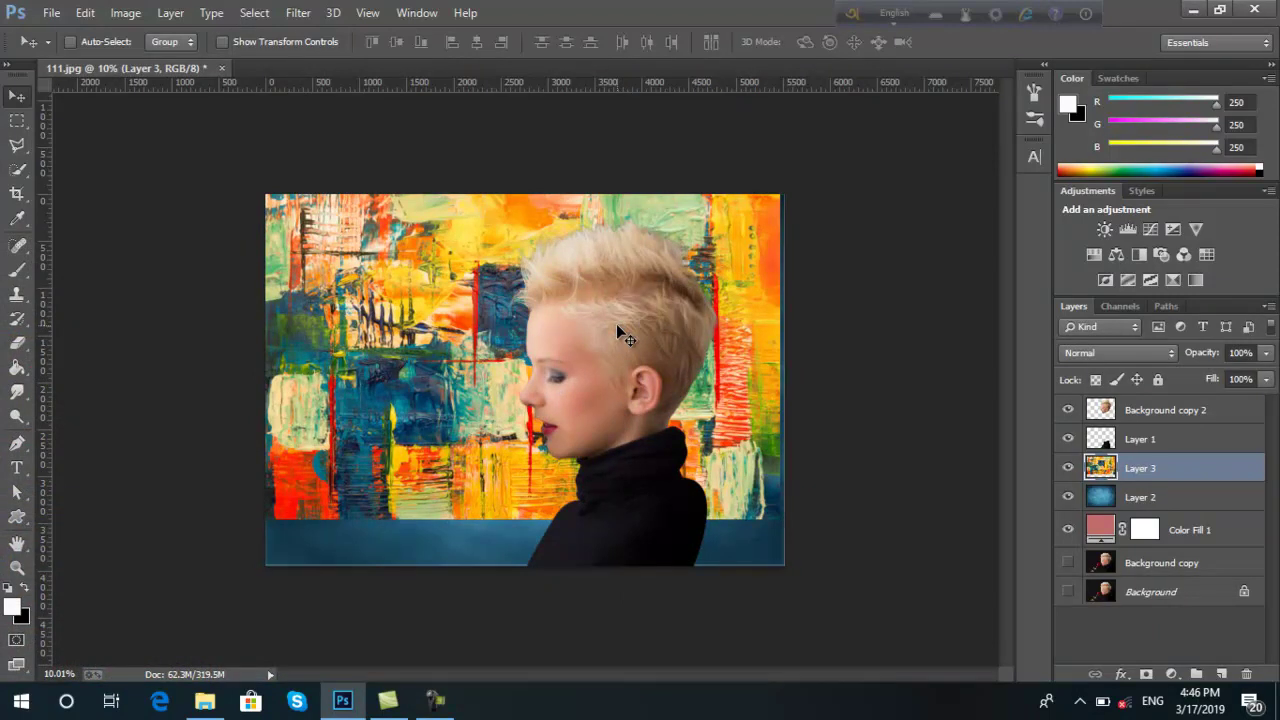
{"action": "key", "text": "ctrl+t"}
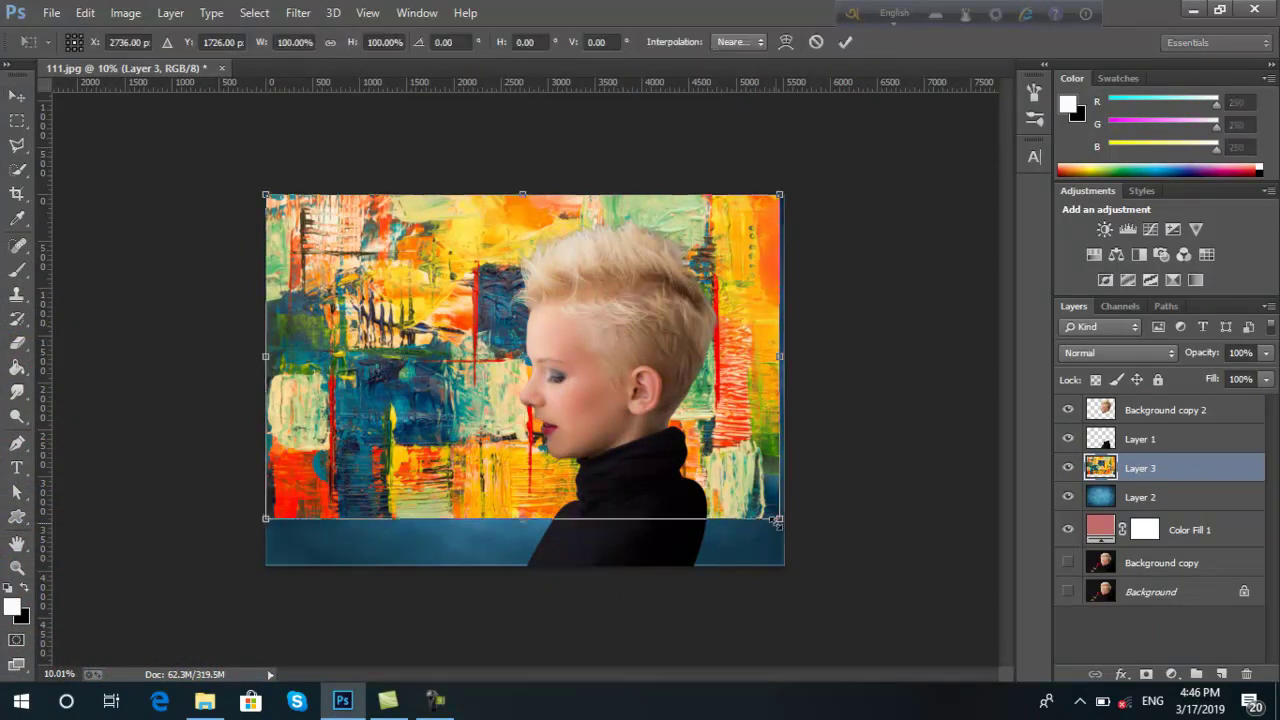
{"action": "left_click_drag", "start_coordinate": [777, 518], "coordinate": [784, 564]}
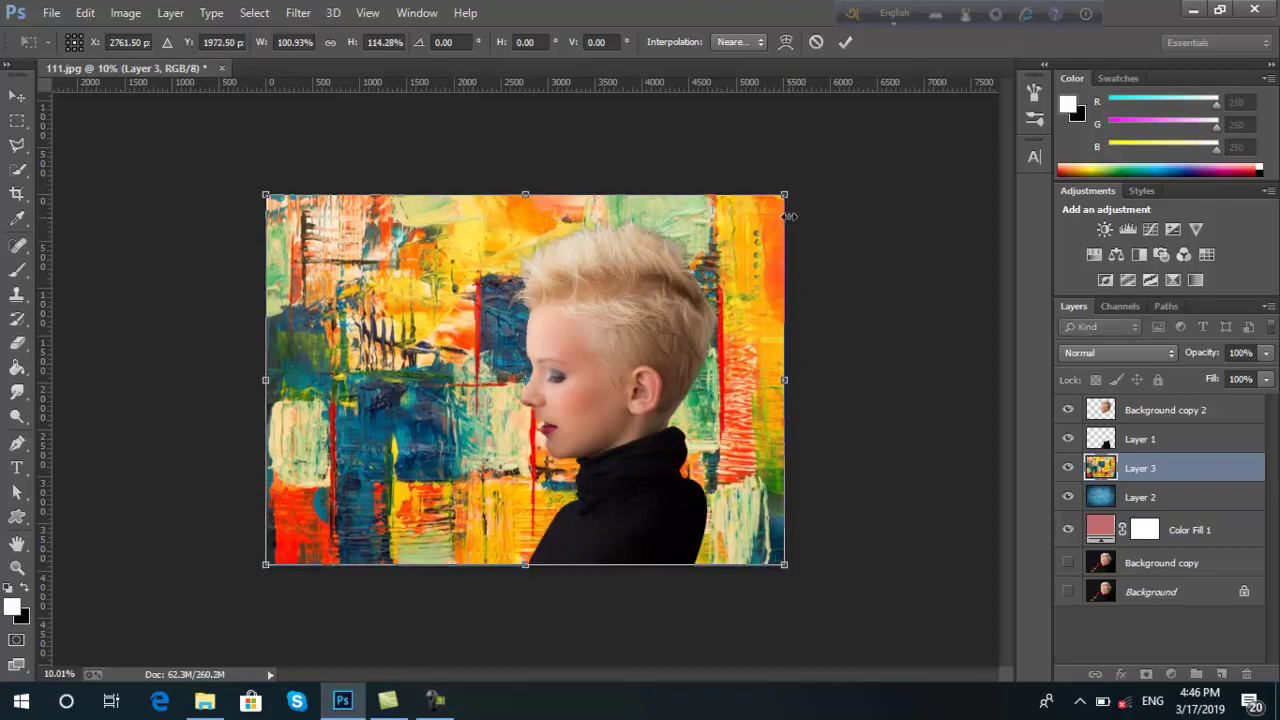
{"action": "left_click_drag", "start_coordinate": [786, 193], "coordinate": [787, 197]}
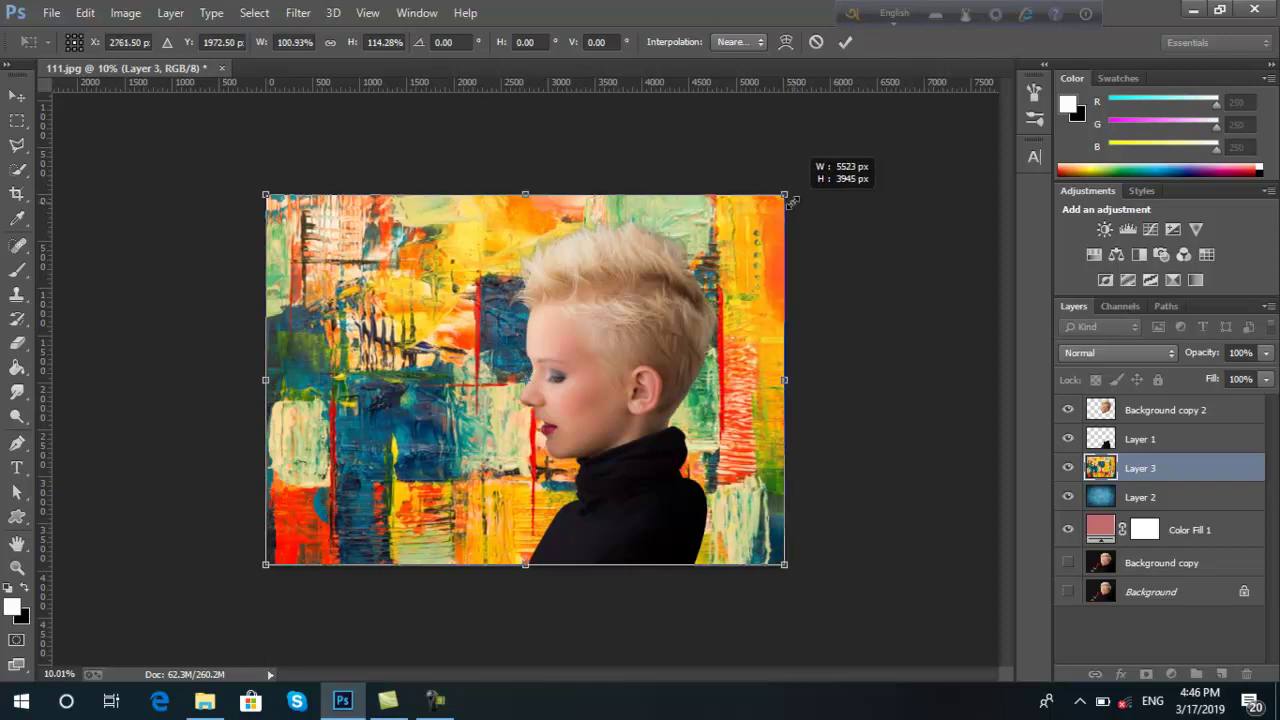
{"action": "left_click", "coordinate": [845, 41]}
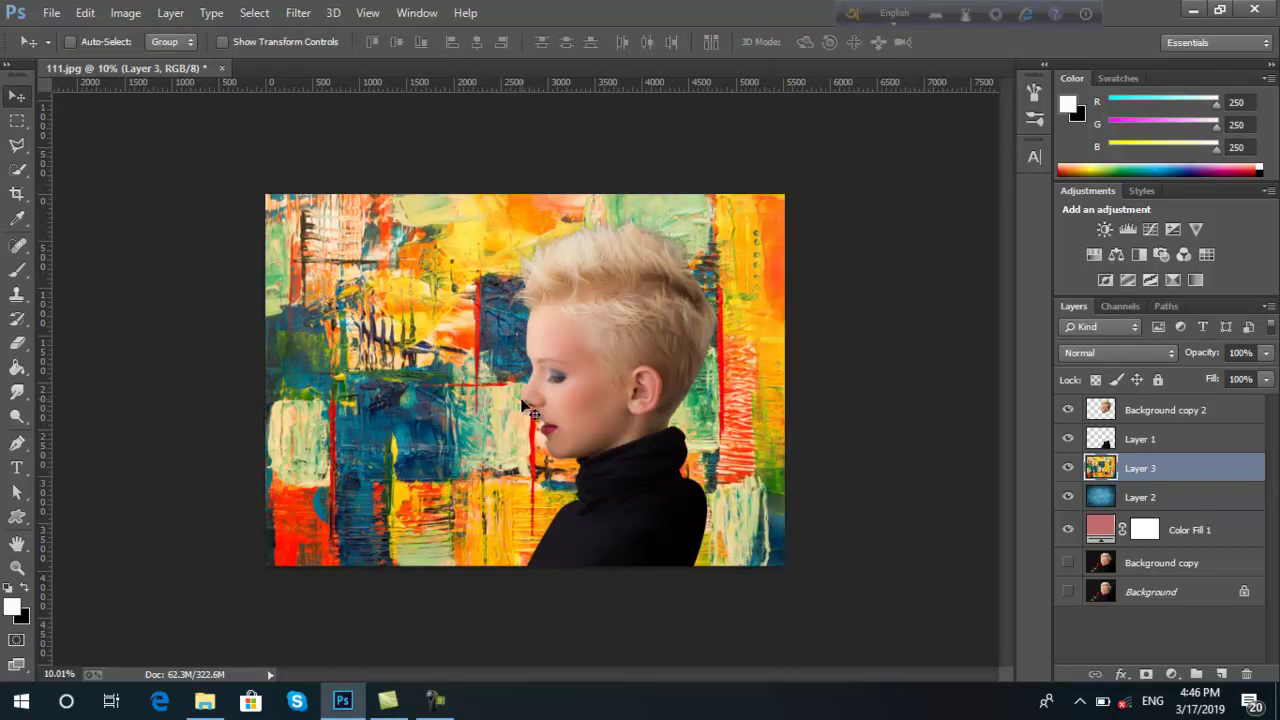
Step: Open the brick wall with barred window image and copy it into 111.jpg as Layer 4
{"action": "left_click", "coordinate": [51, 13]}
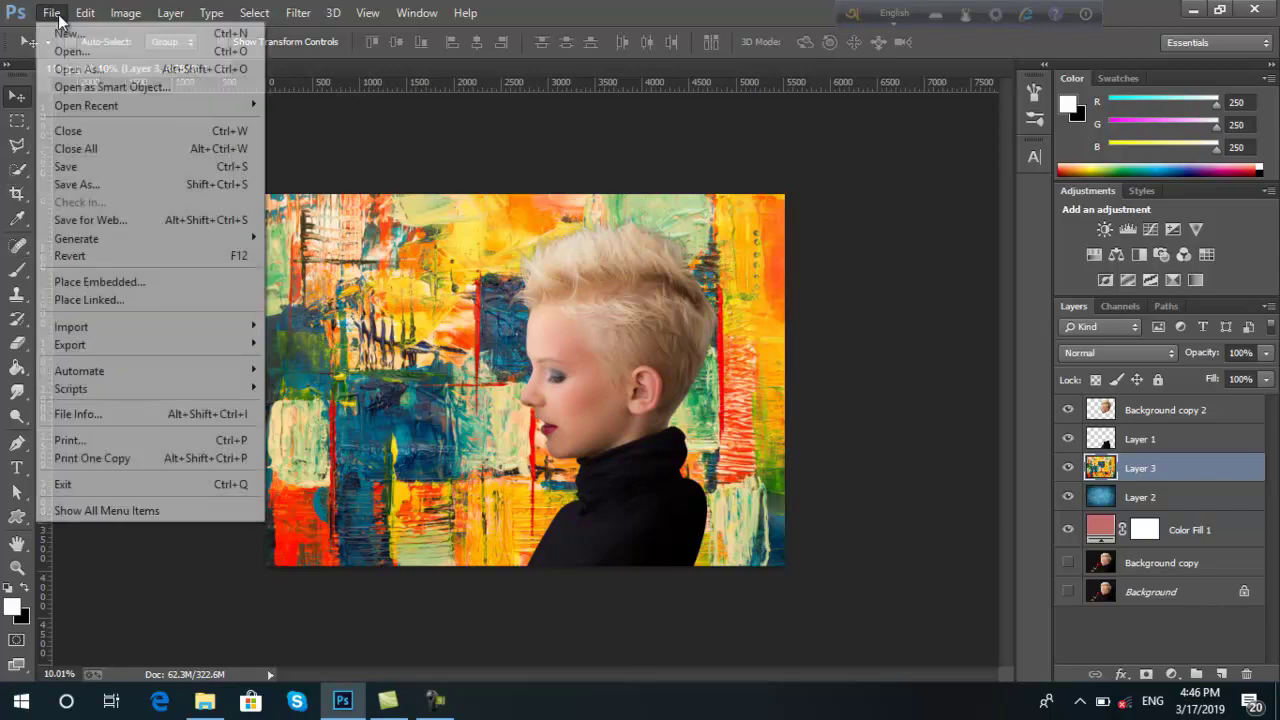
{"action": "left_click", "coordinate": [102, 53]}
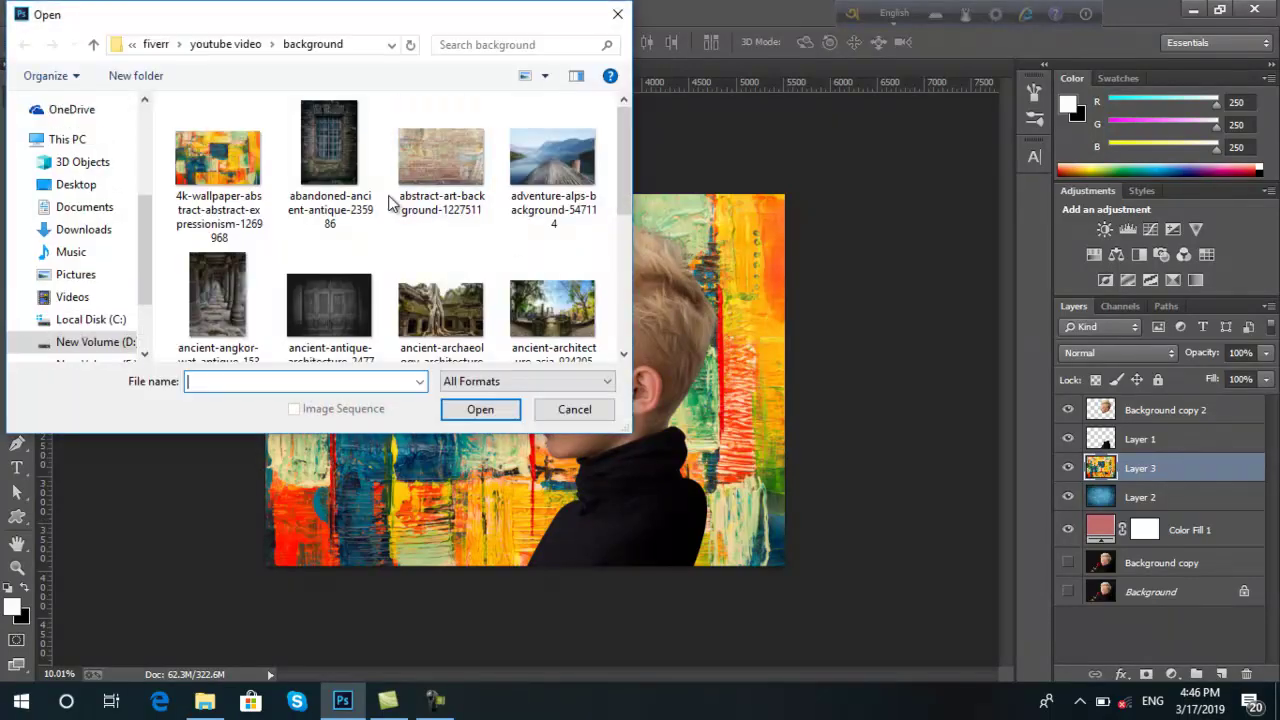
{"action": "left_click", "coordinate": [333, 160]}
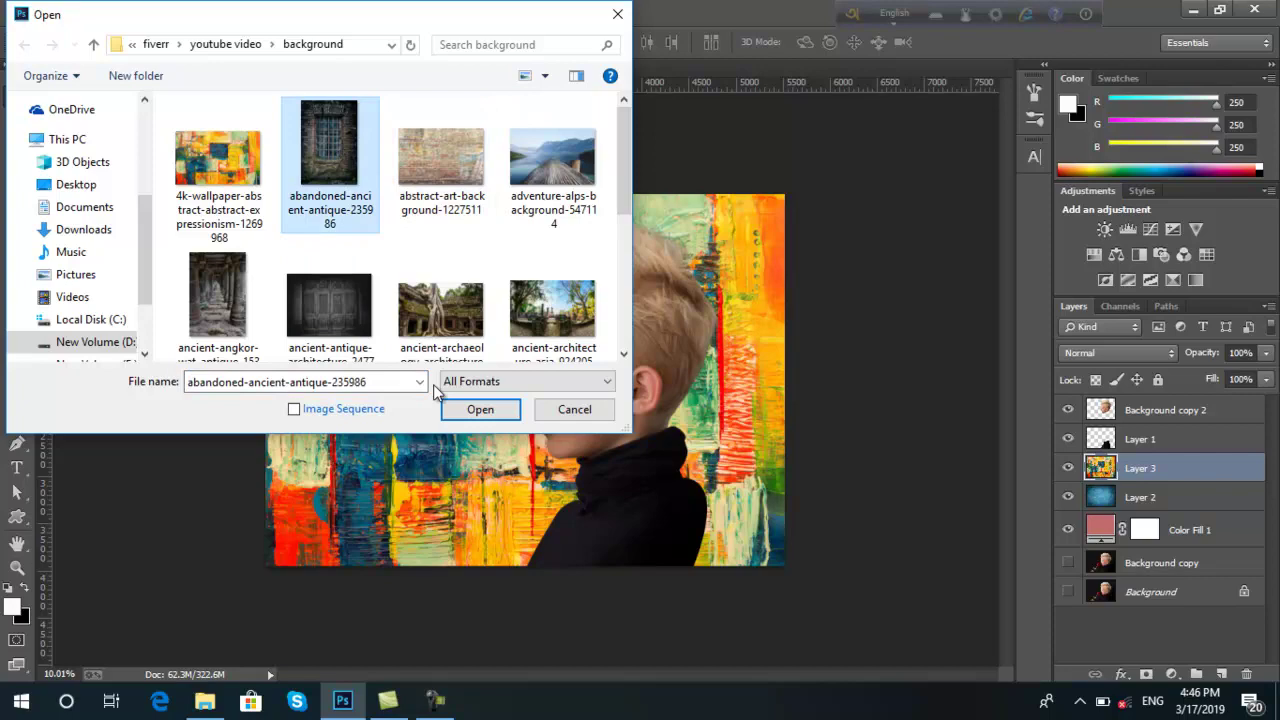
{"action": "left_click", "coordinate": [490, 412]}
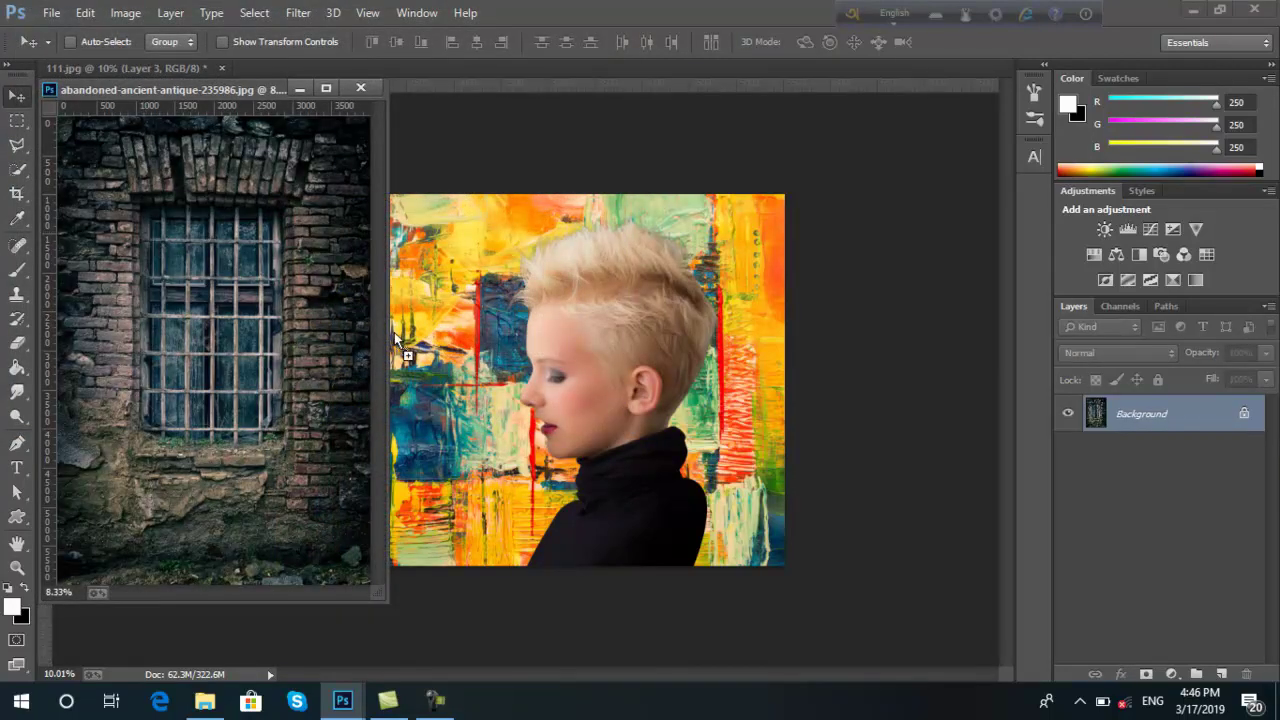
{"action": "left_click_drag", "start_coordinate": [394, 334], "coordinate": [523, 361]}
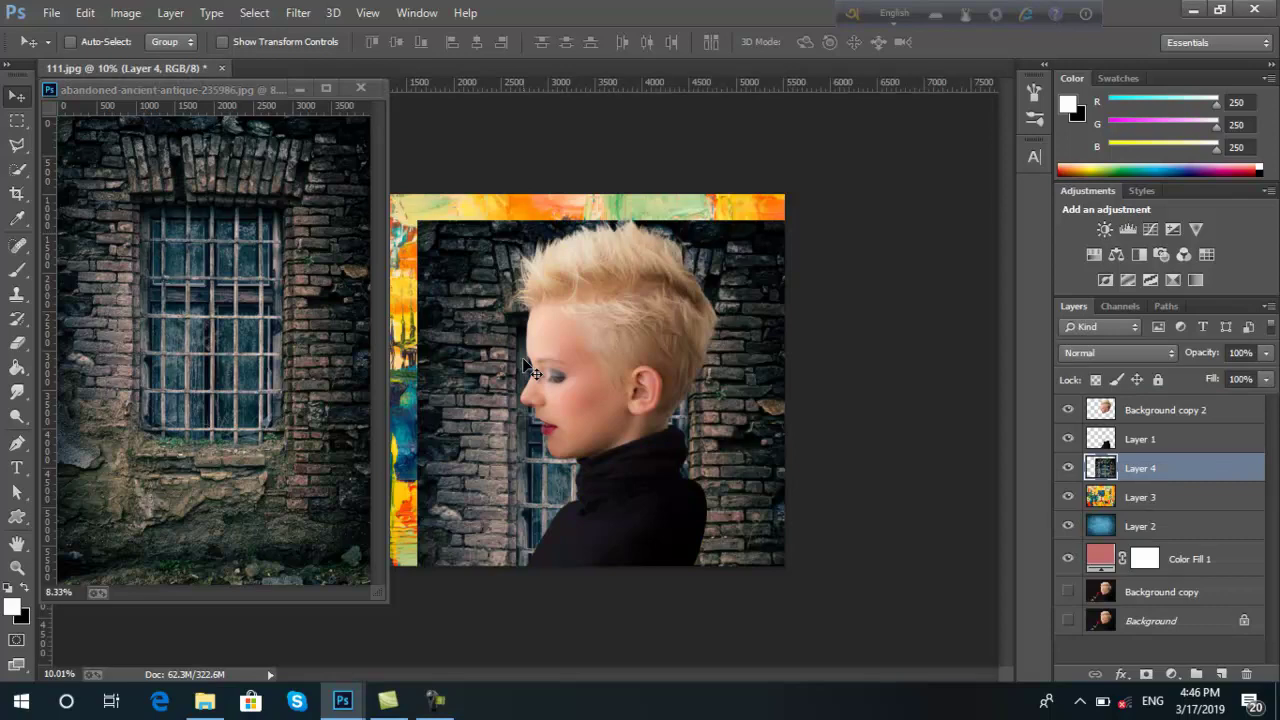
{"action": "left_click", "coordinate": [361, 88]}
Step: Move and enlarge the brick wall with Free Transform to cover the whole canvas
{"action": "mouse_move", "coordinate": [486, 418]}
{"action": "left_mouse_down"}
{"action": "mouse_move", "coordinate": [395, 324]}
{"action": "mouse_move", "coordinate": [326, 483]}
{"action": "left_mouse_up"}
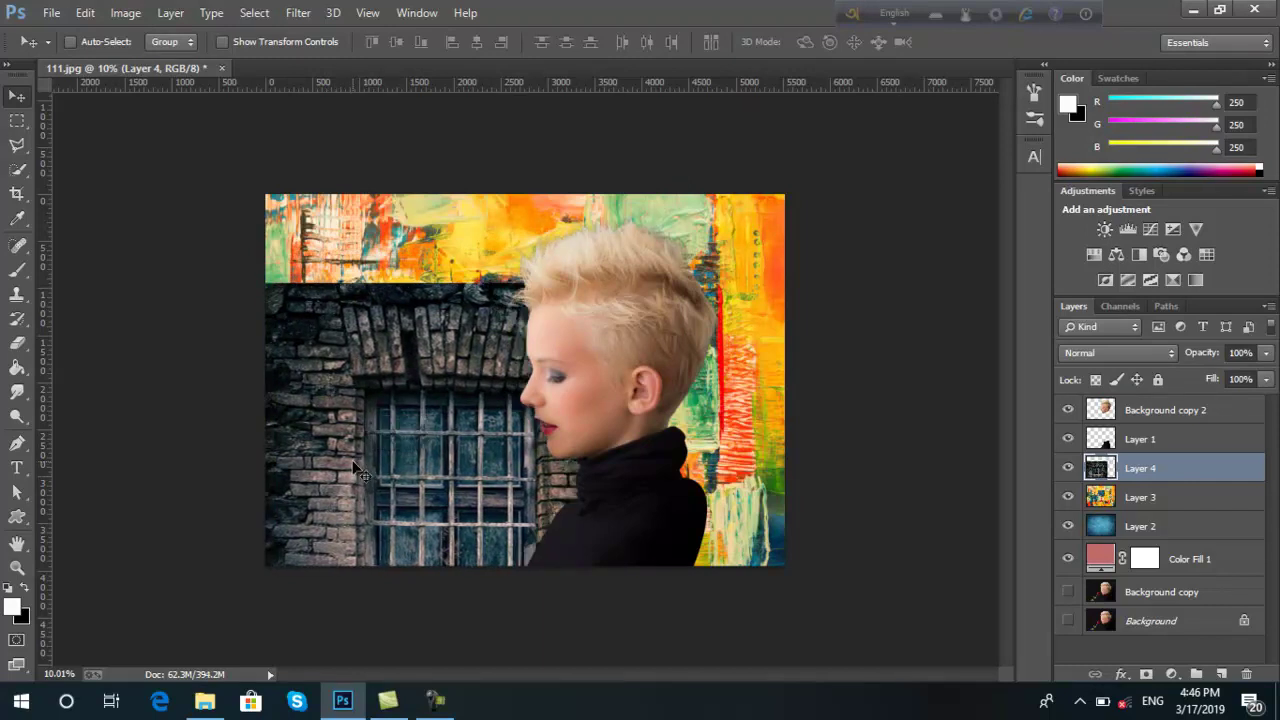
{"action": "key", "text": "ctrl+t"}
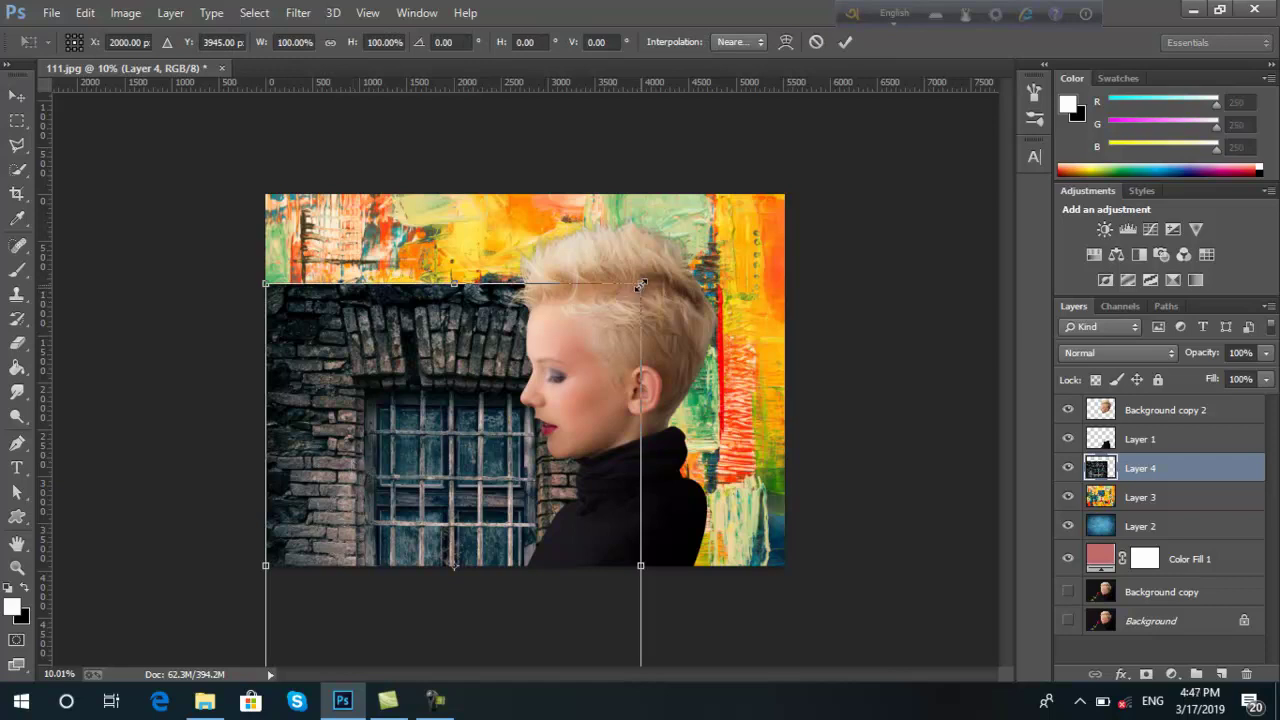
{"action": "left_click_drag", "start_coordinate": [640, 284], "coordinate": [743, 183]}
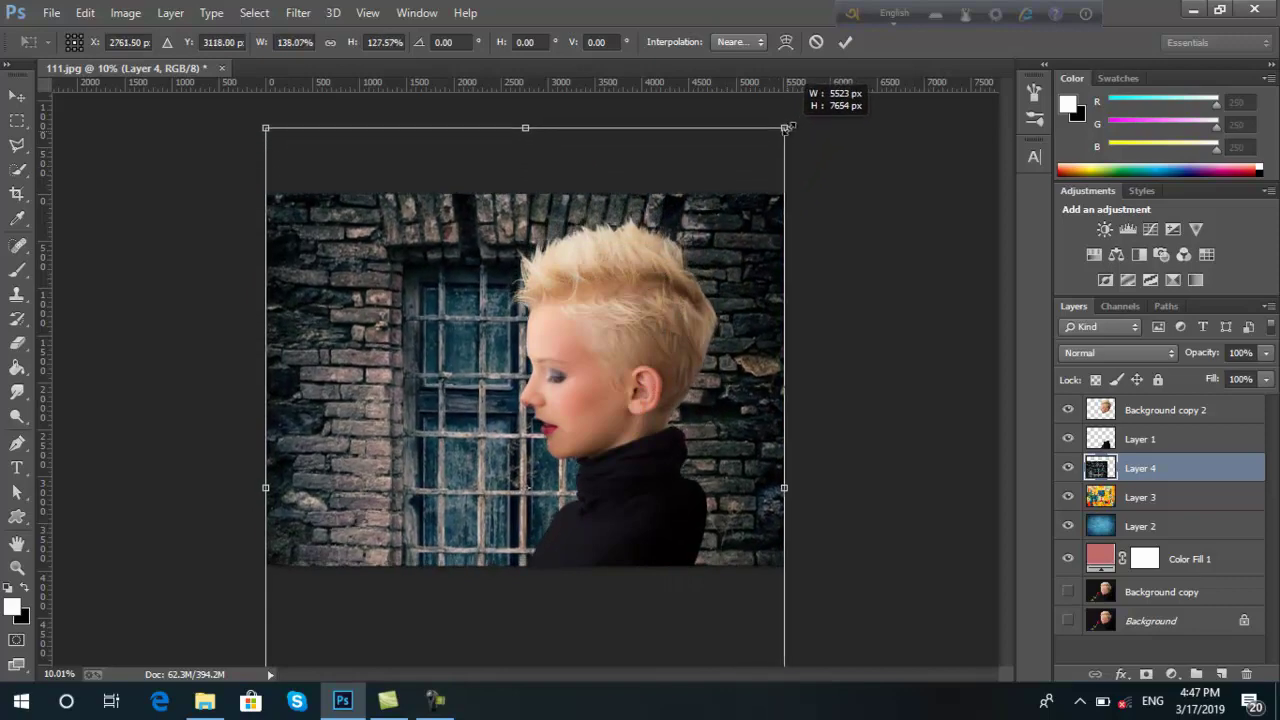
{"action": "left_click_drag", "start_coordinate": [743, 183], "coordinate": [787, 126]}
{"action": "mouse_move", "coordinate": [722, 481]}
{"action": "left_mouse_down"}
{"action": "mouse_move", "coordinate": [733, 316]}
{"action": "mouse_move", "coordinate": [716, 497]}
{"action": "left_mouse_up"}
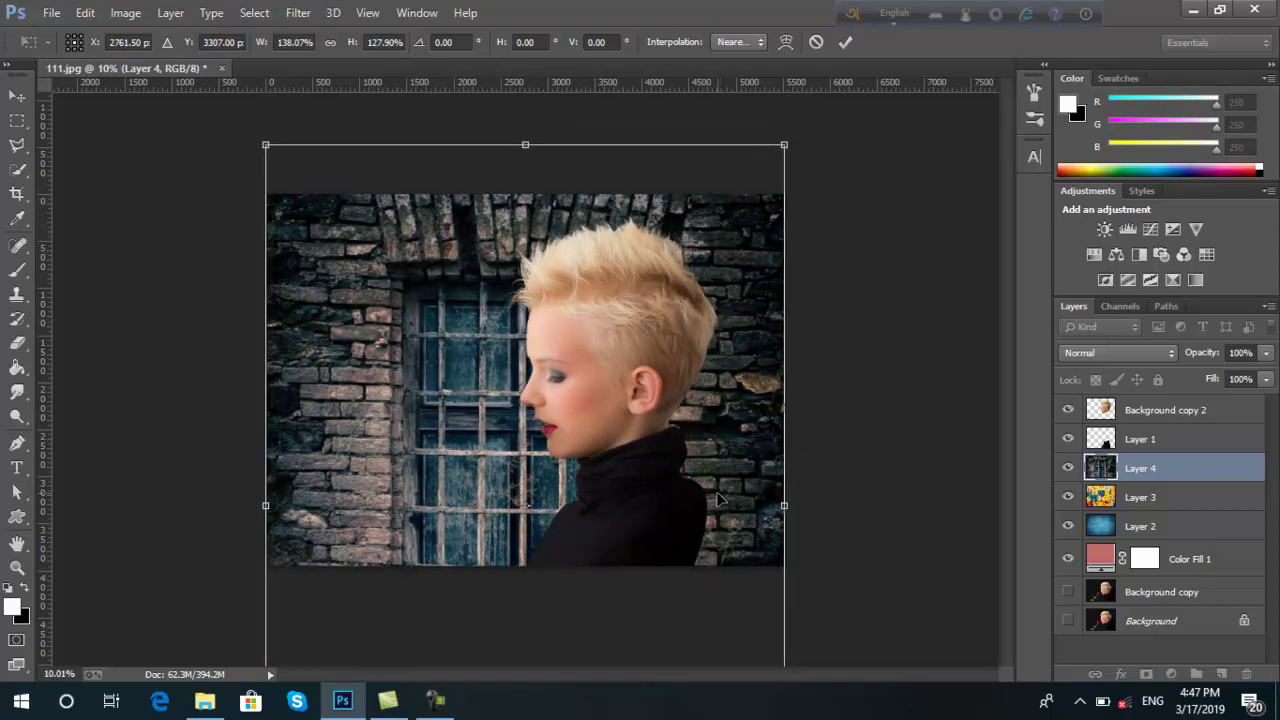
{"action": "mouse_move", "coordinate": [716, 497]}
{"action": "left_mouse_down"}
{"action": "mouse_move", "coordinate": [710, 470]}
{"action": "mouse_move", "coordinate": [710, 497]}
{"action": "mouse_move", "coordinate": [713, 482]}
{"action": "left_mouse_up"}
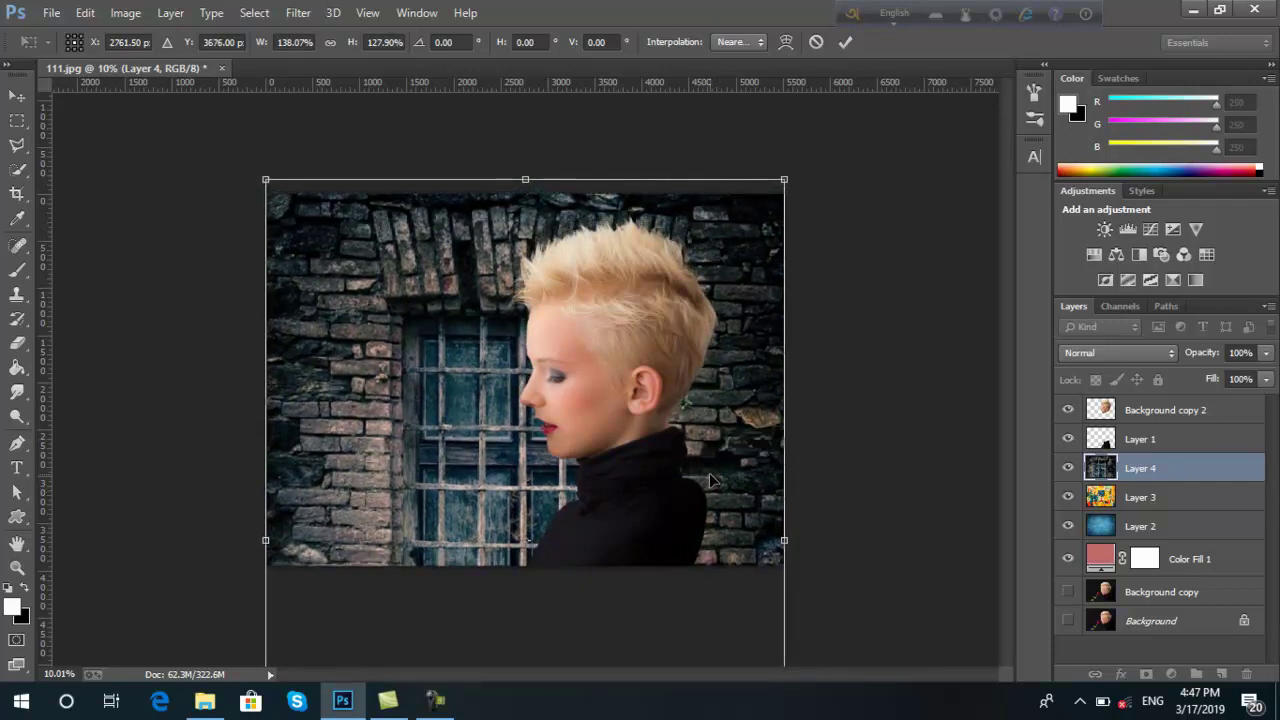
{"action": "left_click", "coordinate": [845, 44]}
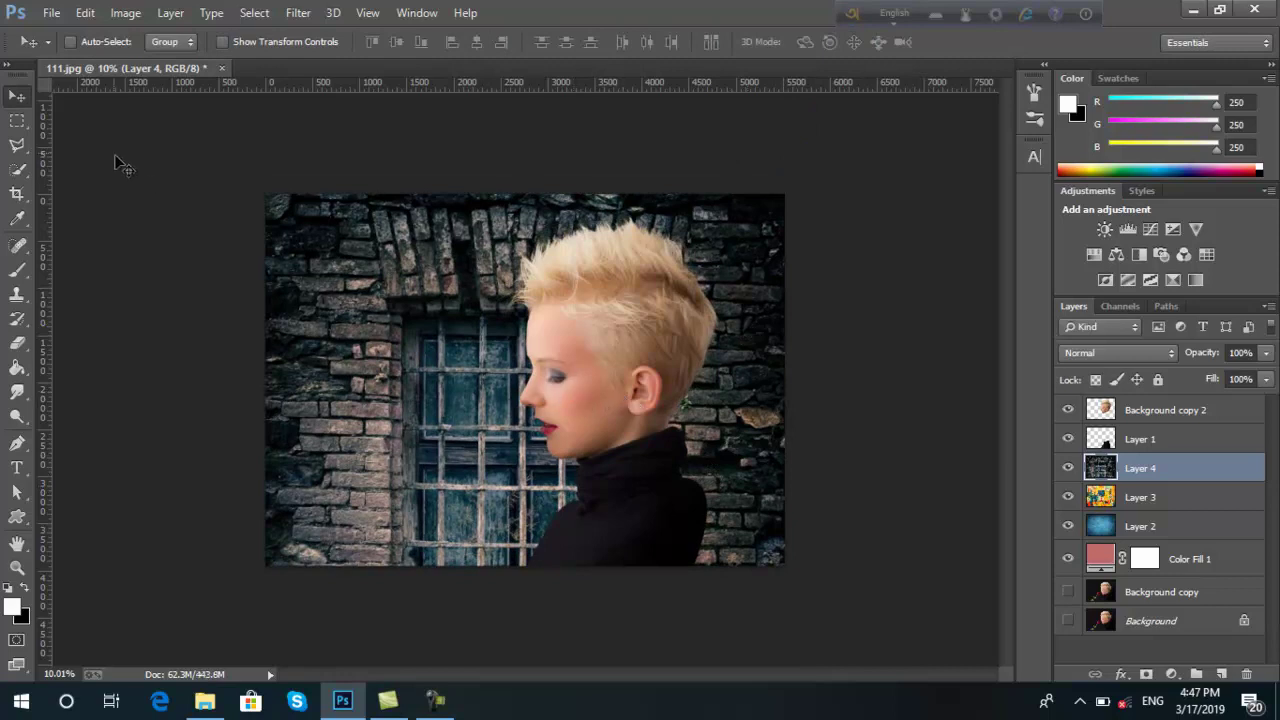
{"action": "left_click", "coordinate": [51, 12]}
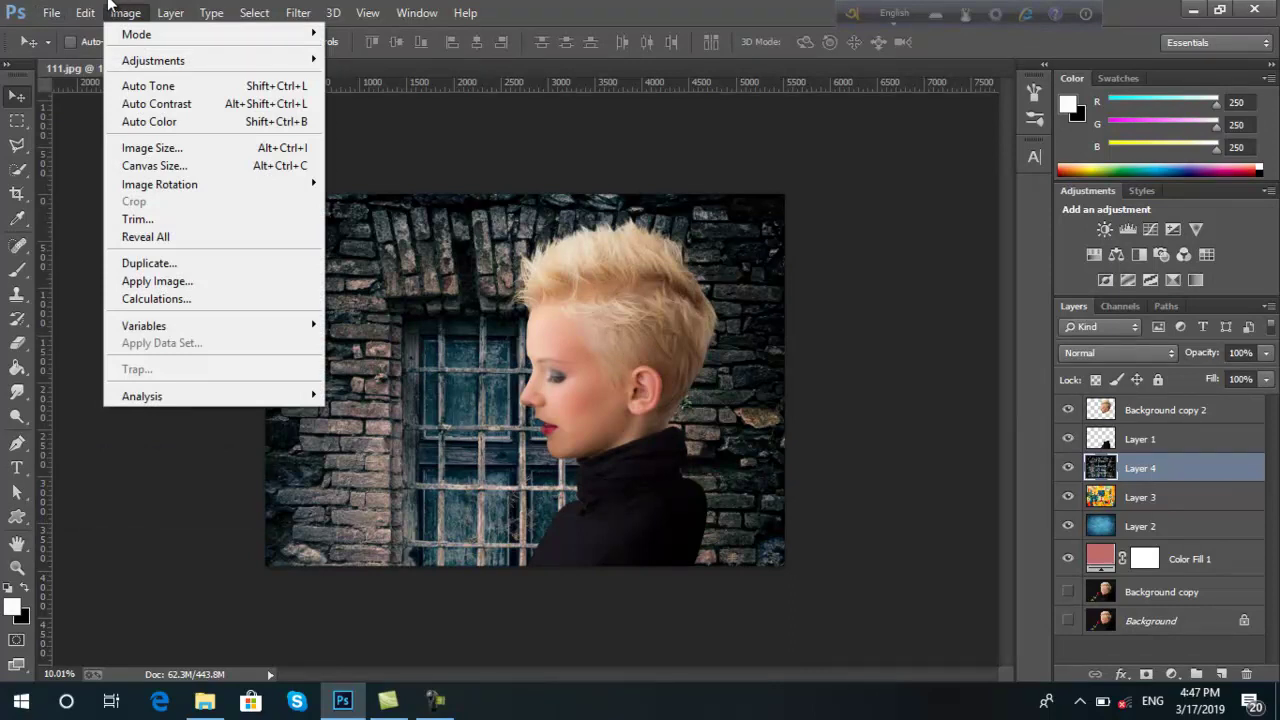
{"action": "left_click", "coordinate": [110, 6]}
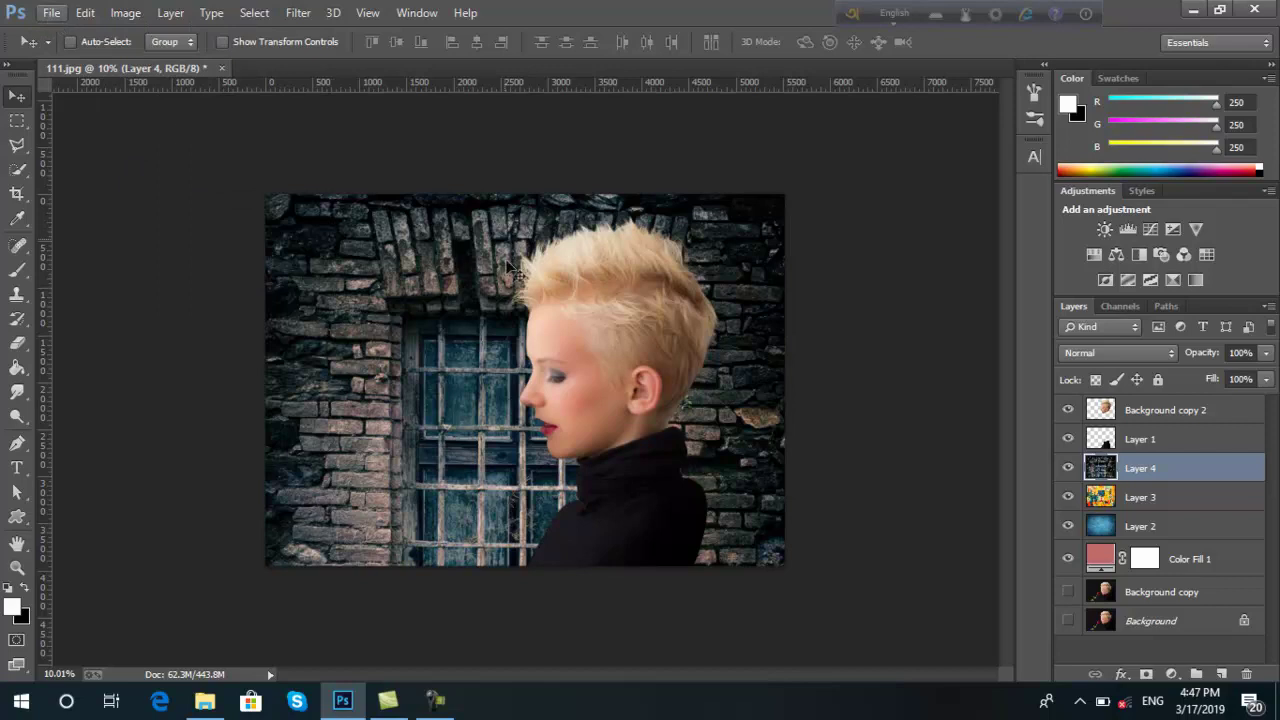